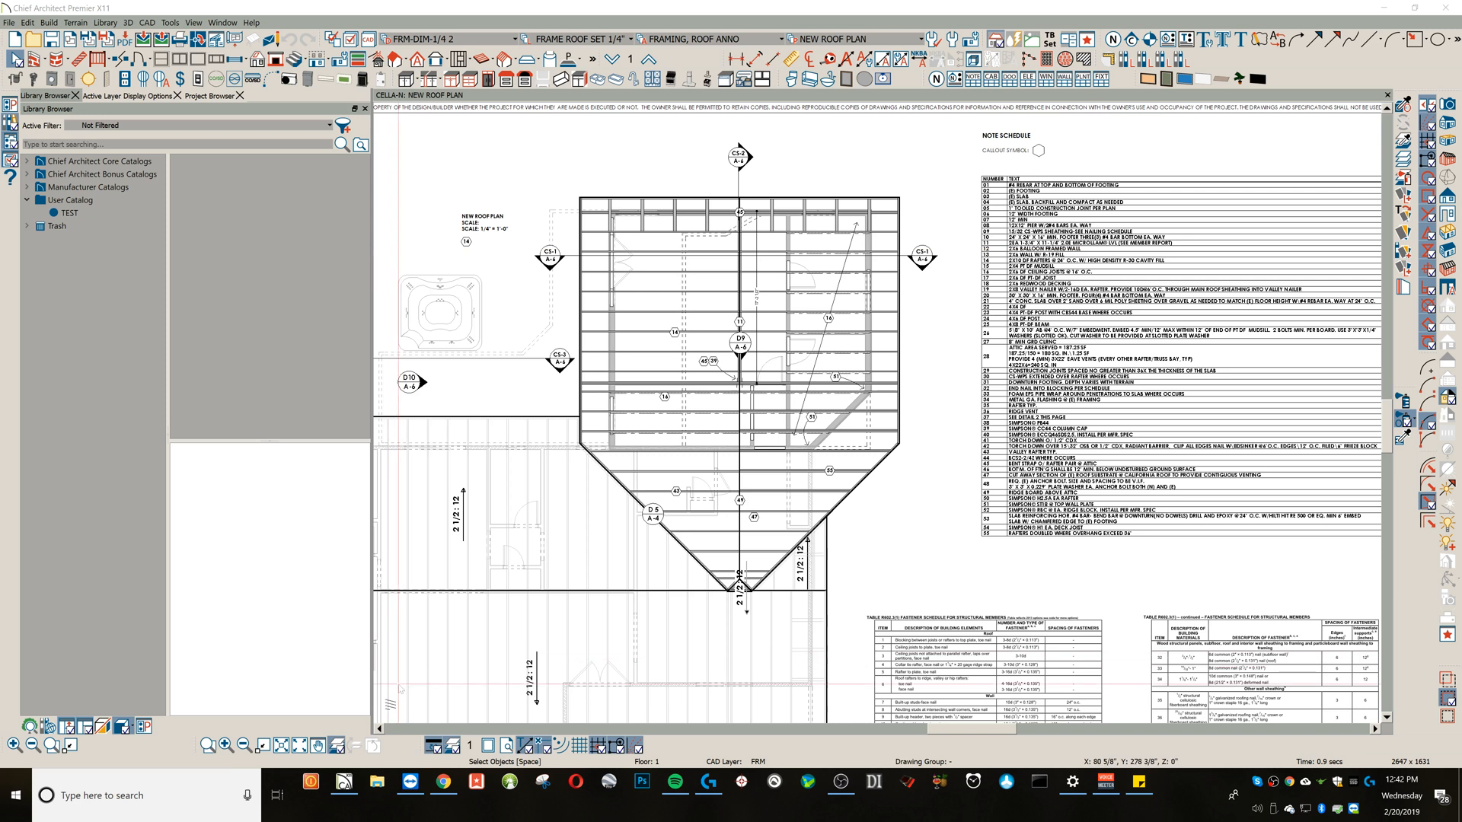
click(375, 782)
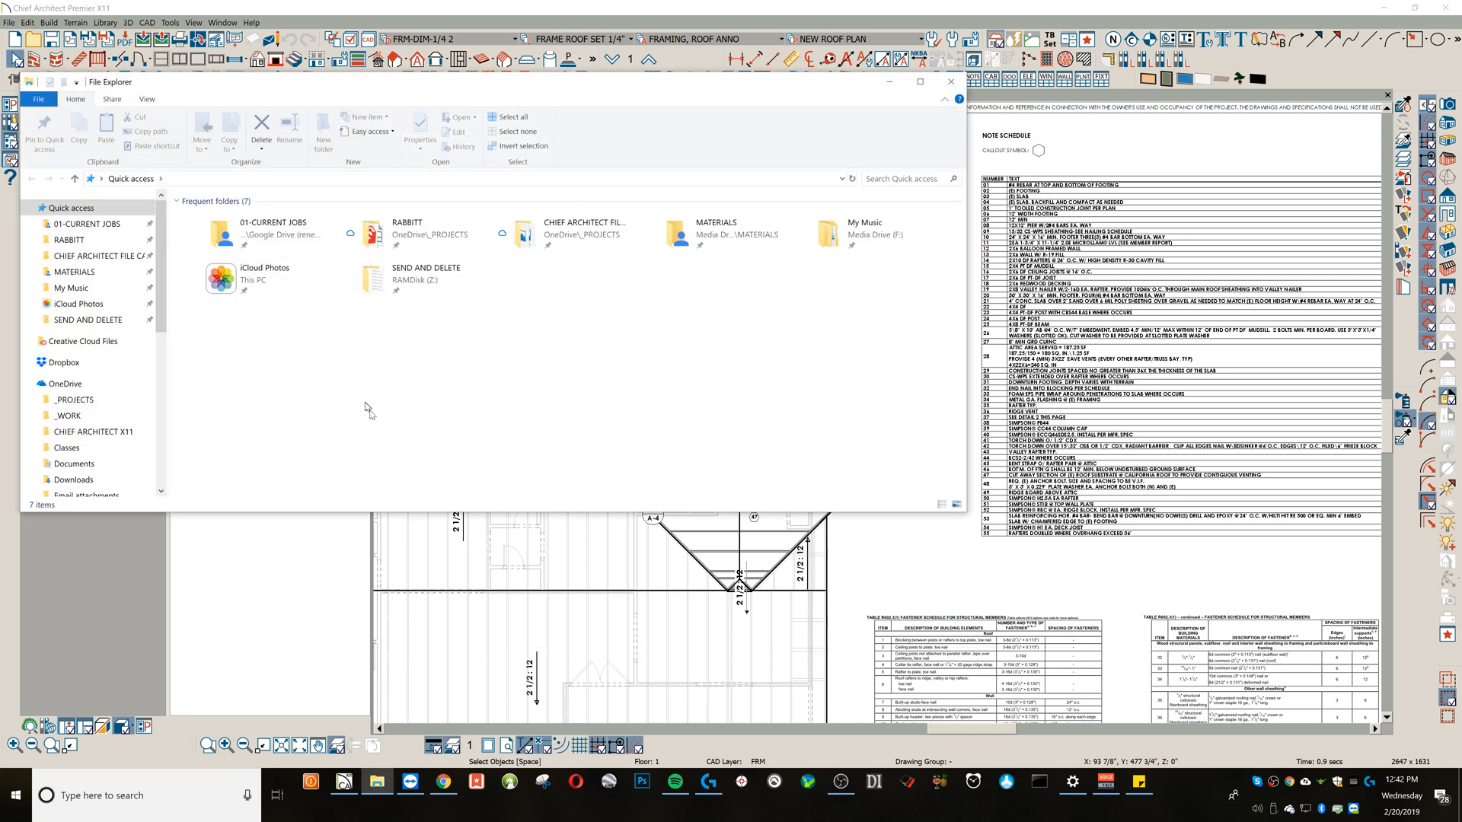
scroll(117, 404, down, 3)
scroll(118, 403, down, 2)
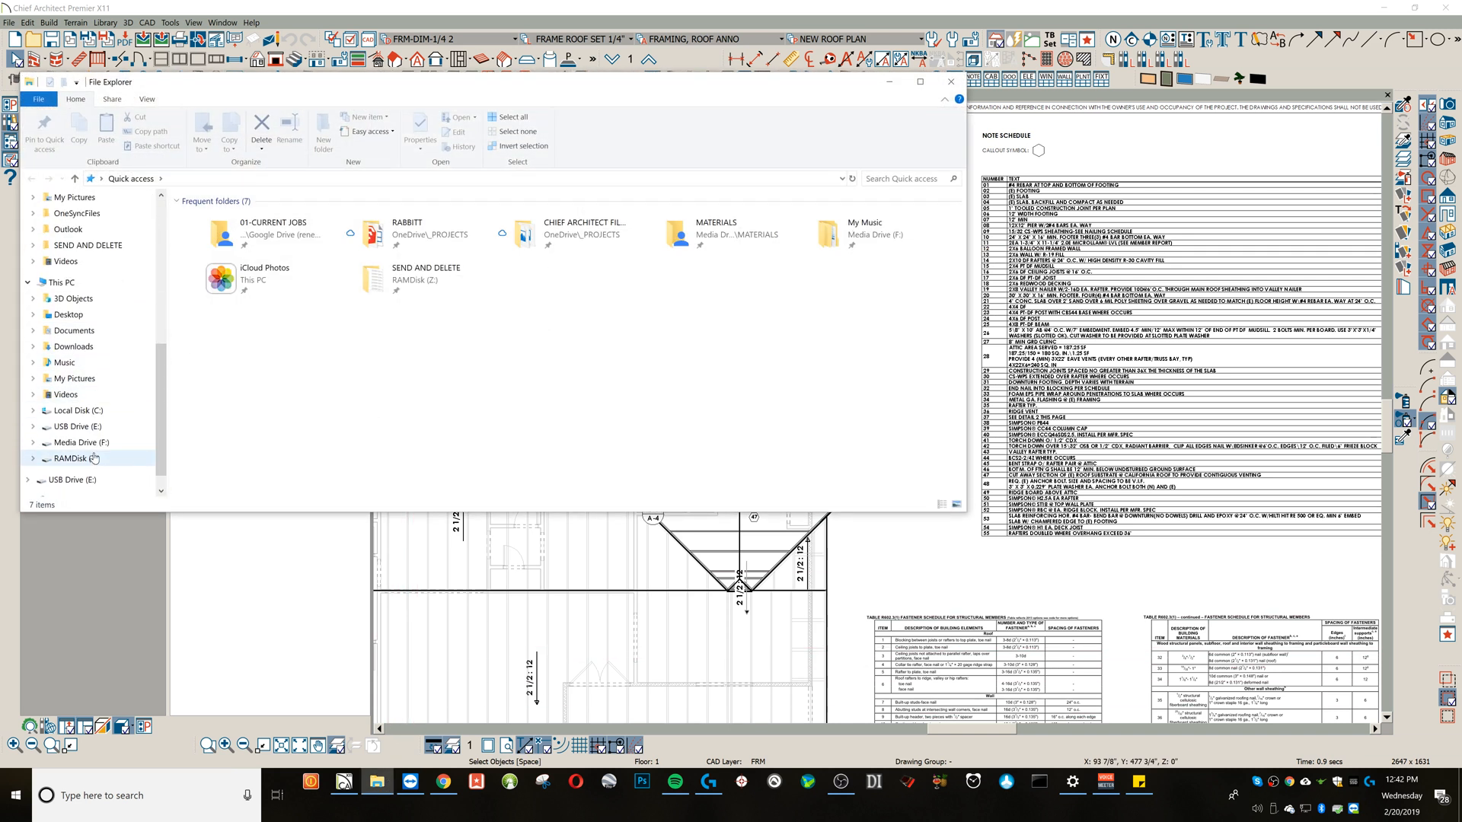
click(93, 462)
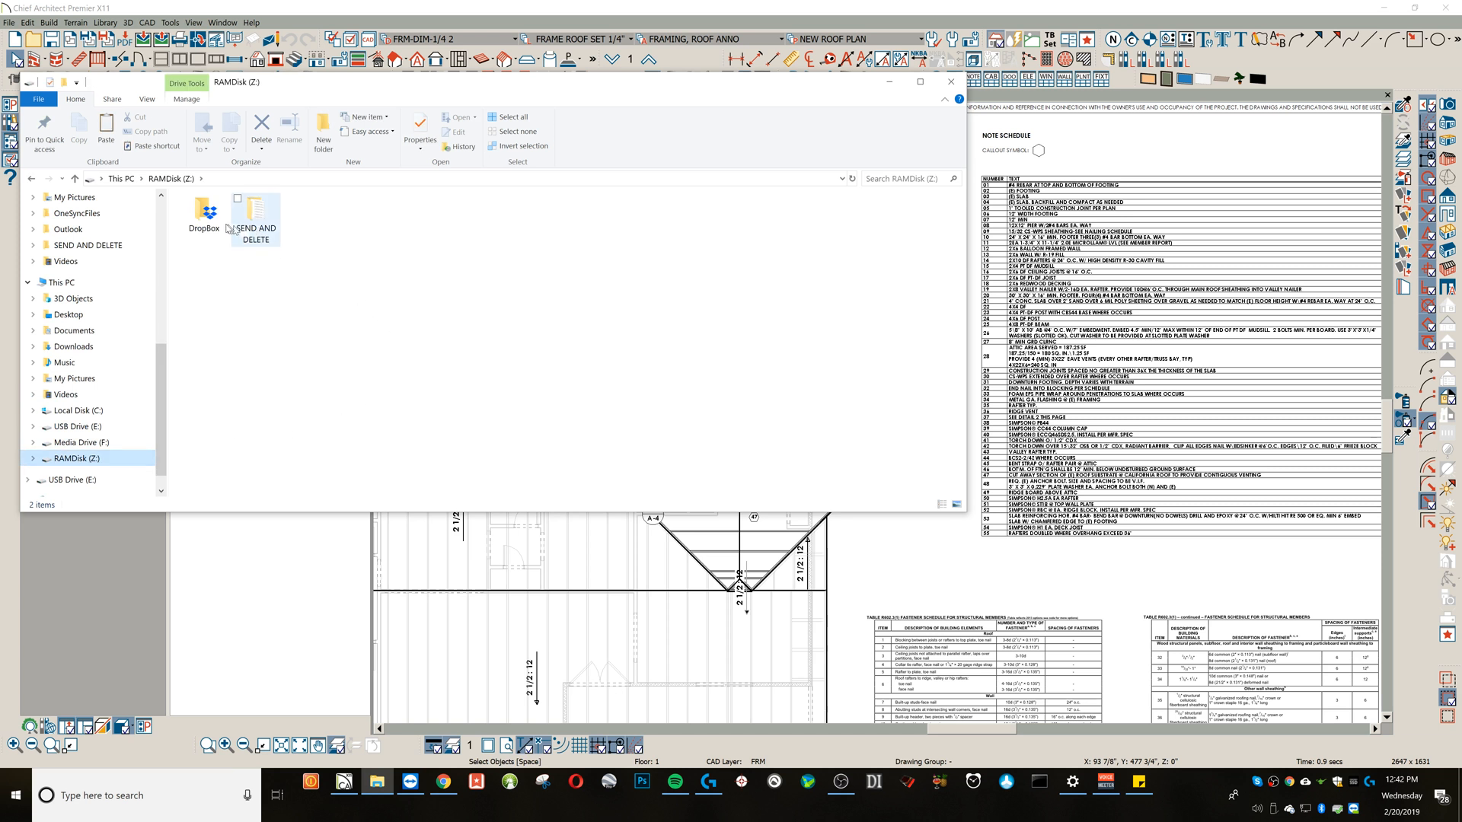
double_click(205, 215)
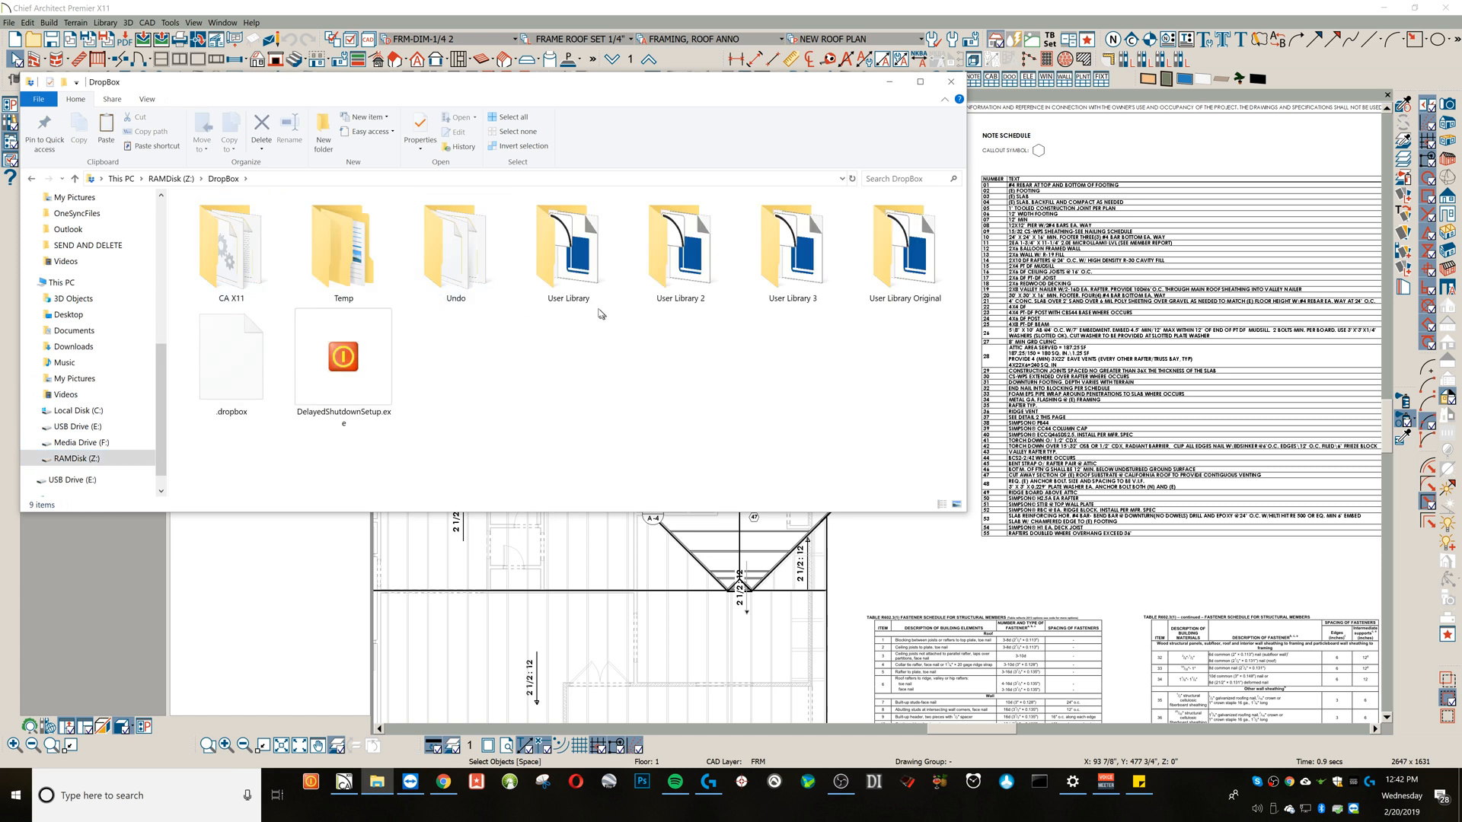
click(571, 274)
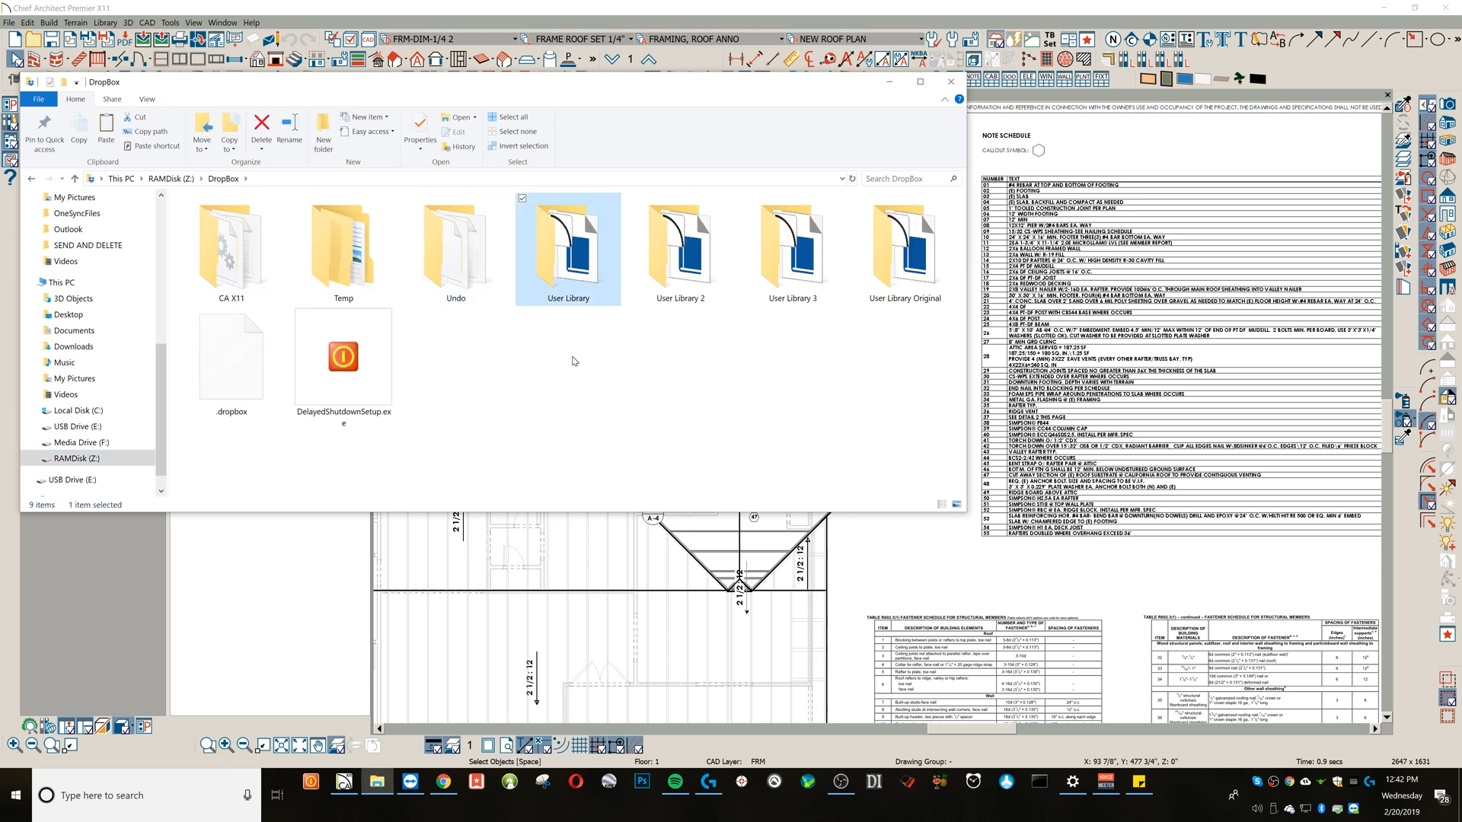
click(684, 287)
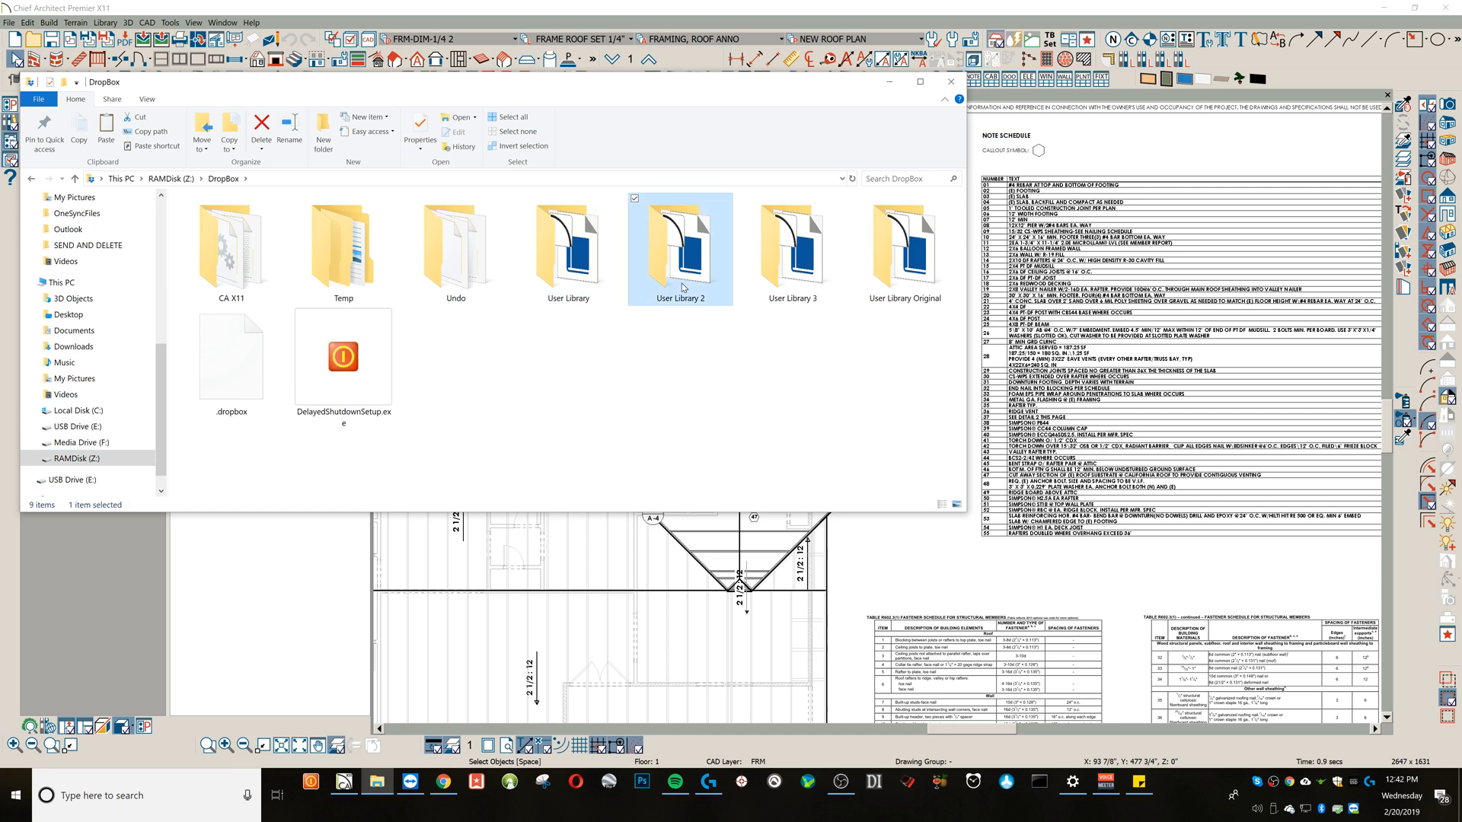
click(791, 286)
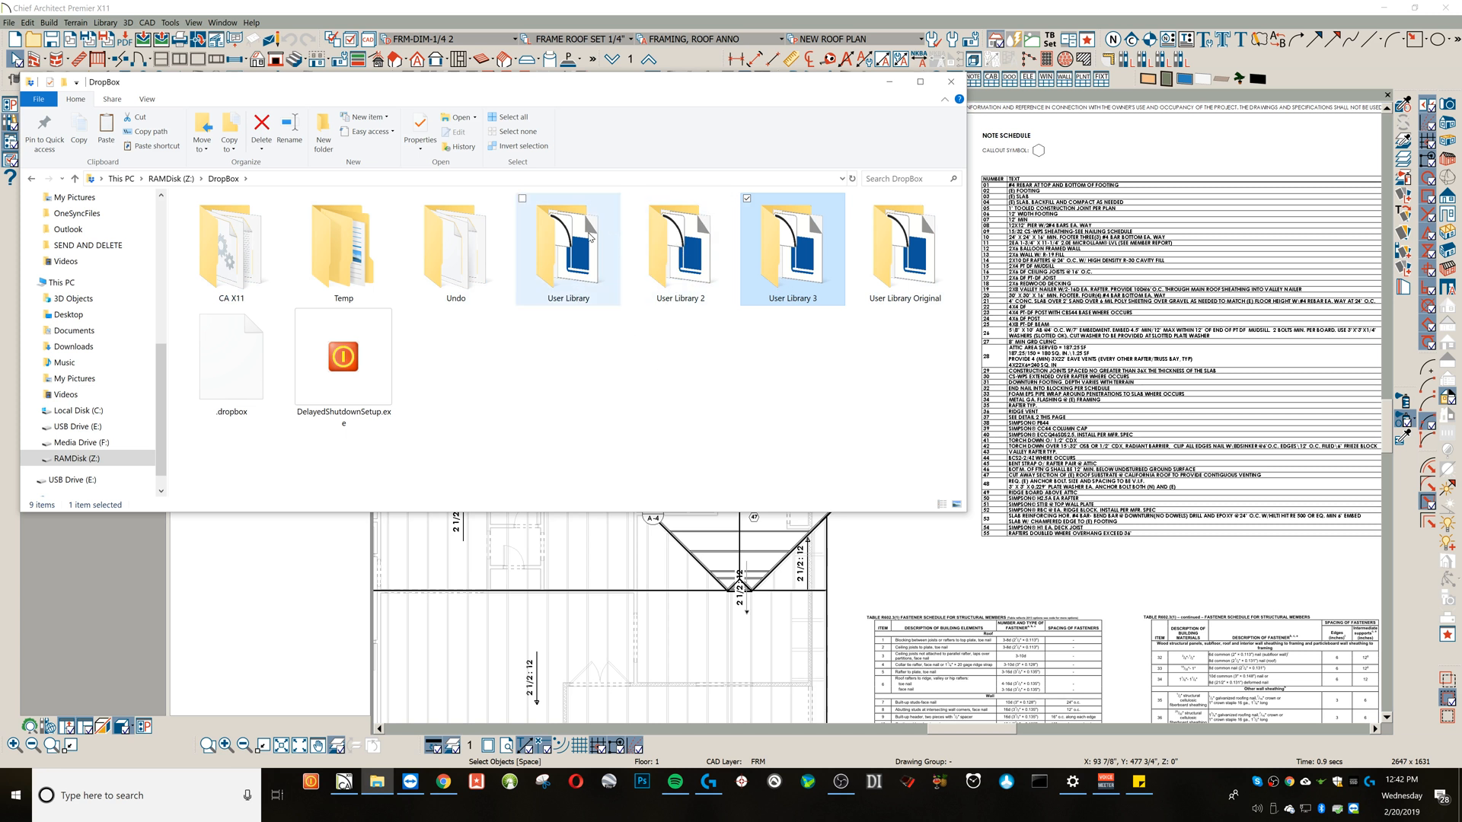
double_click(681, 246)
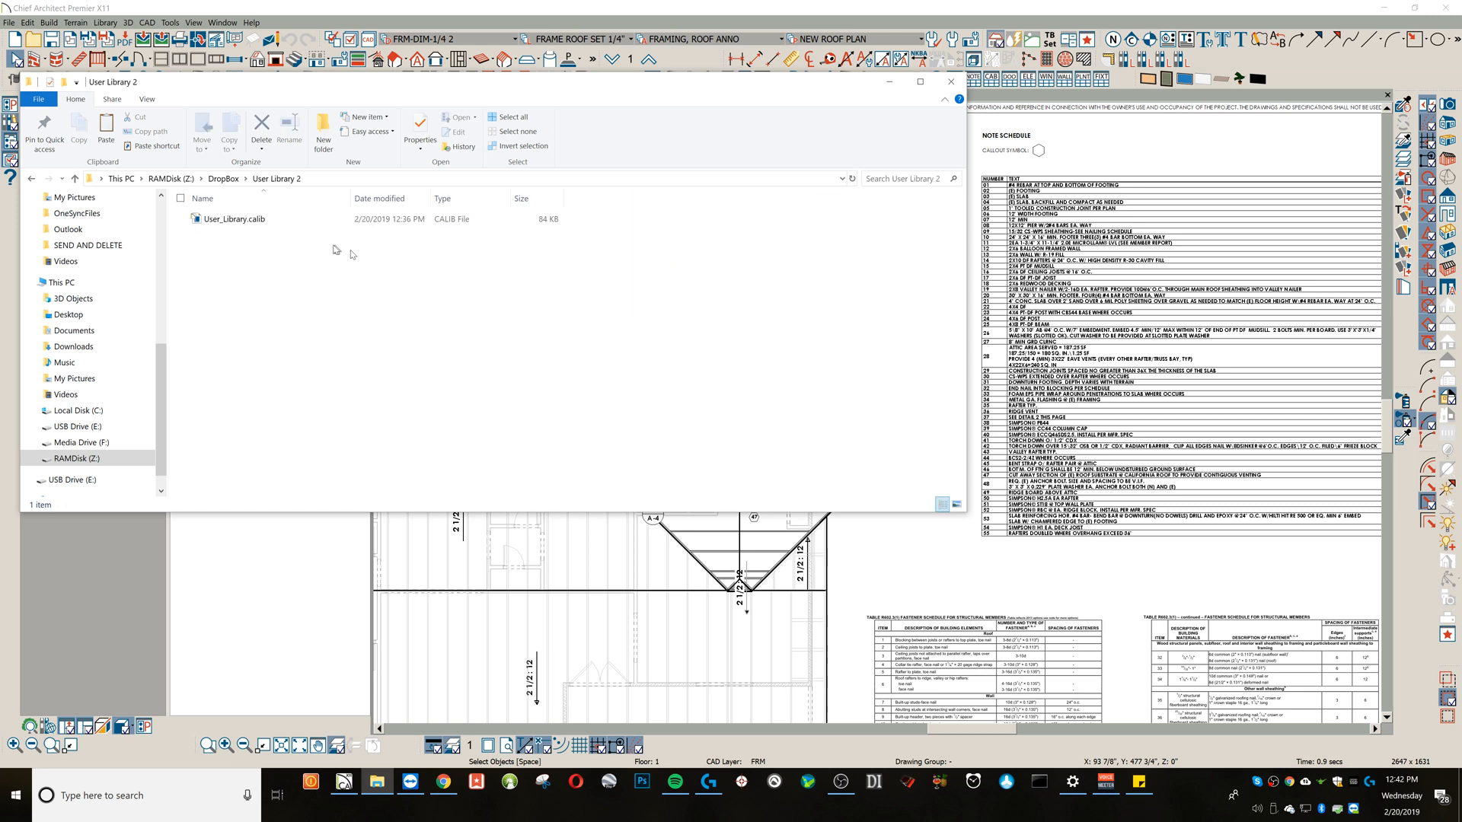
click(224, 179)
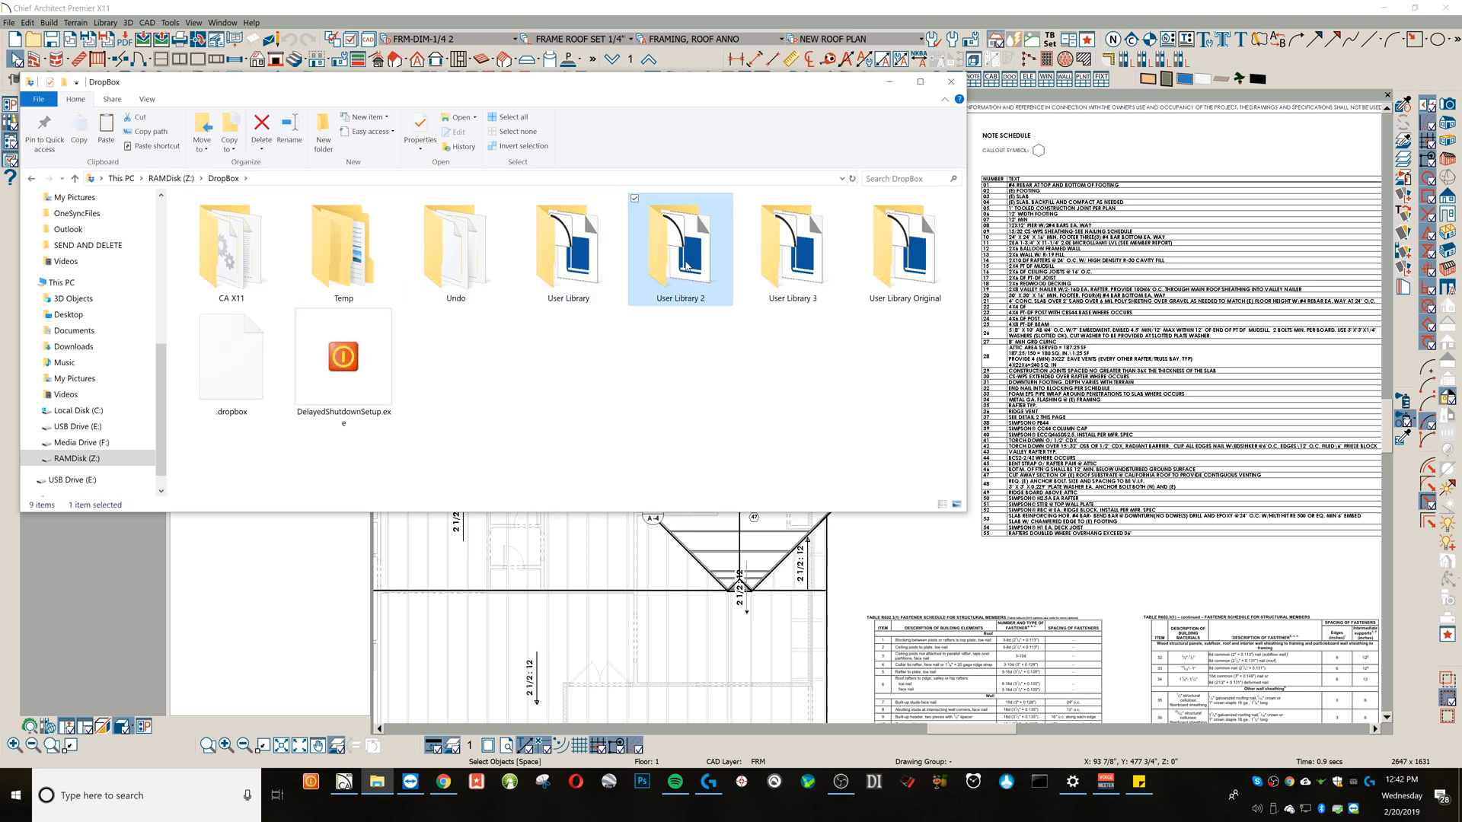
double_click(568, 249)
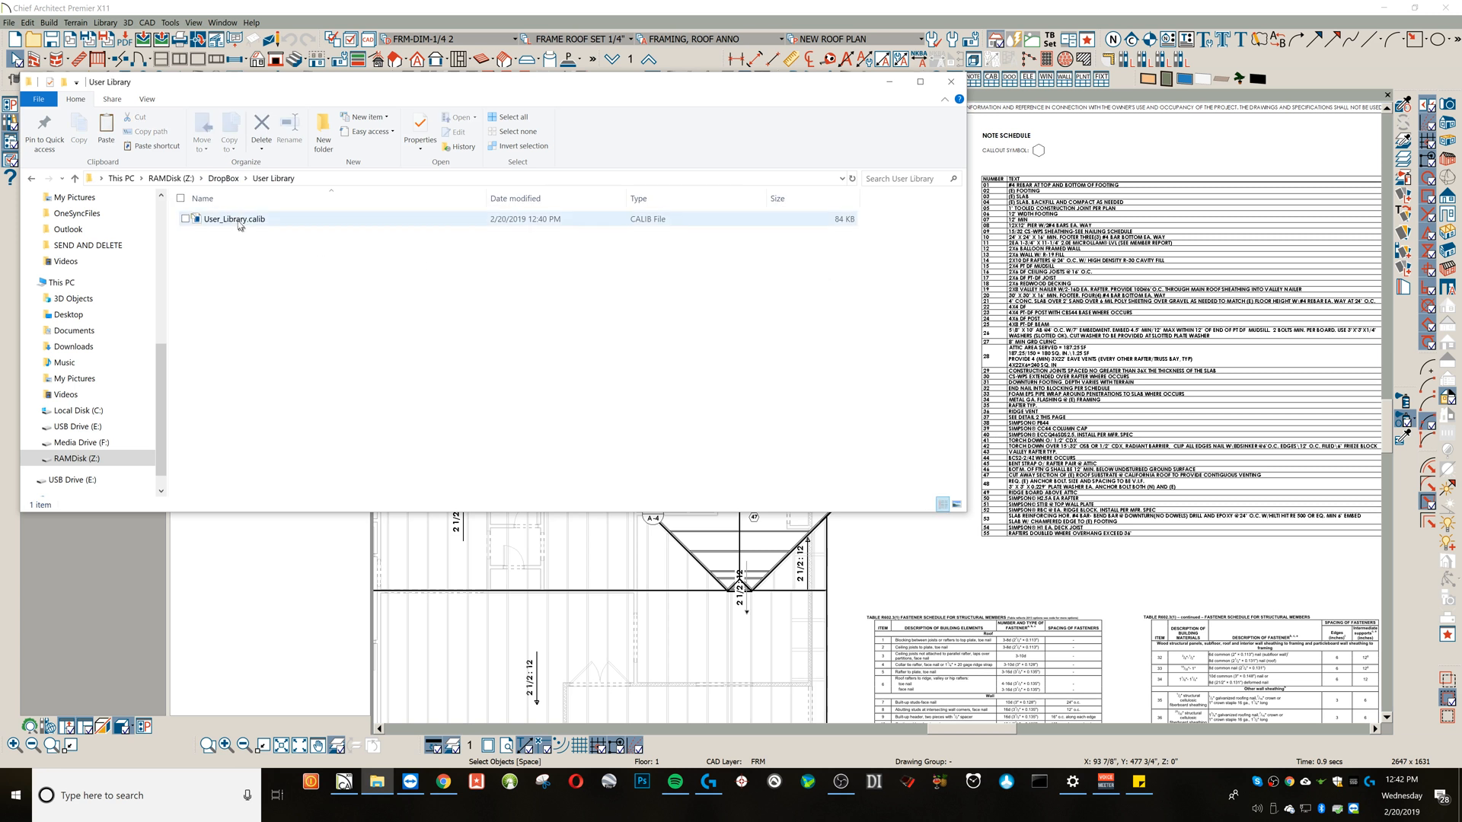
click(223, 178)
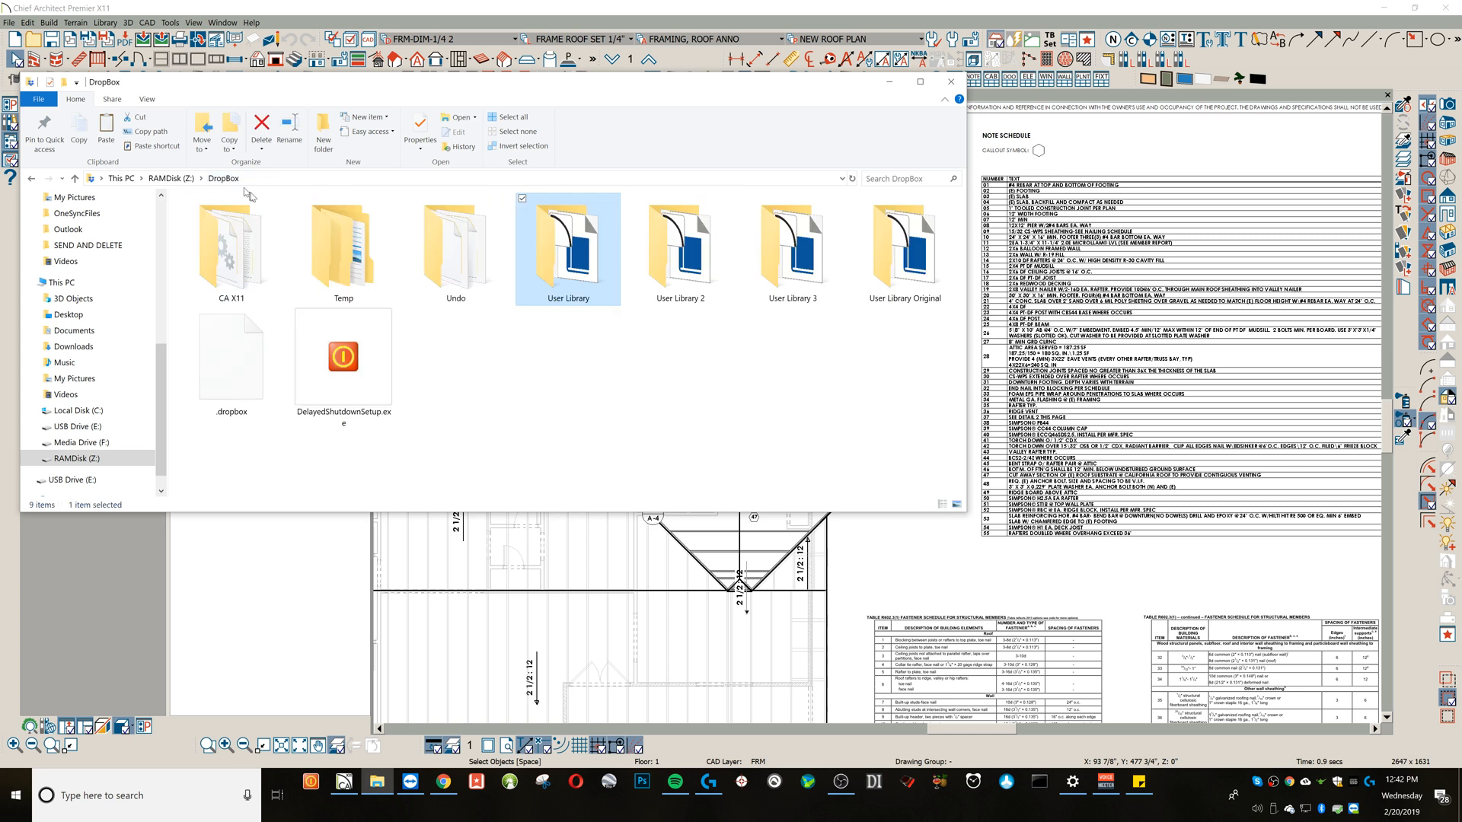
double_click(777, 246)
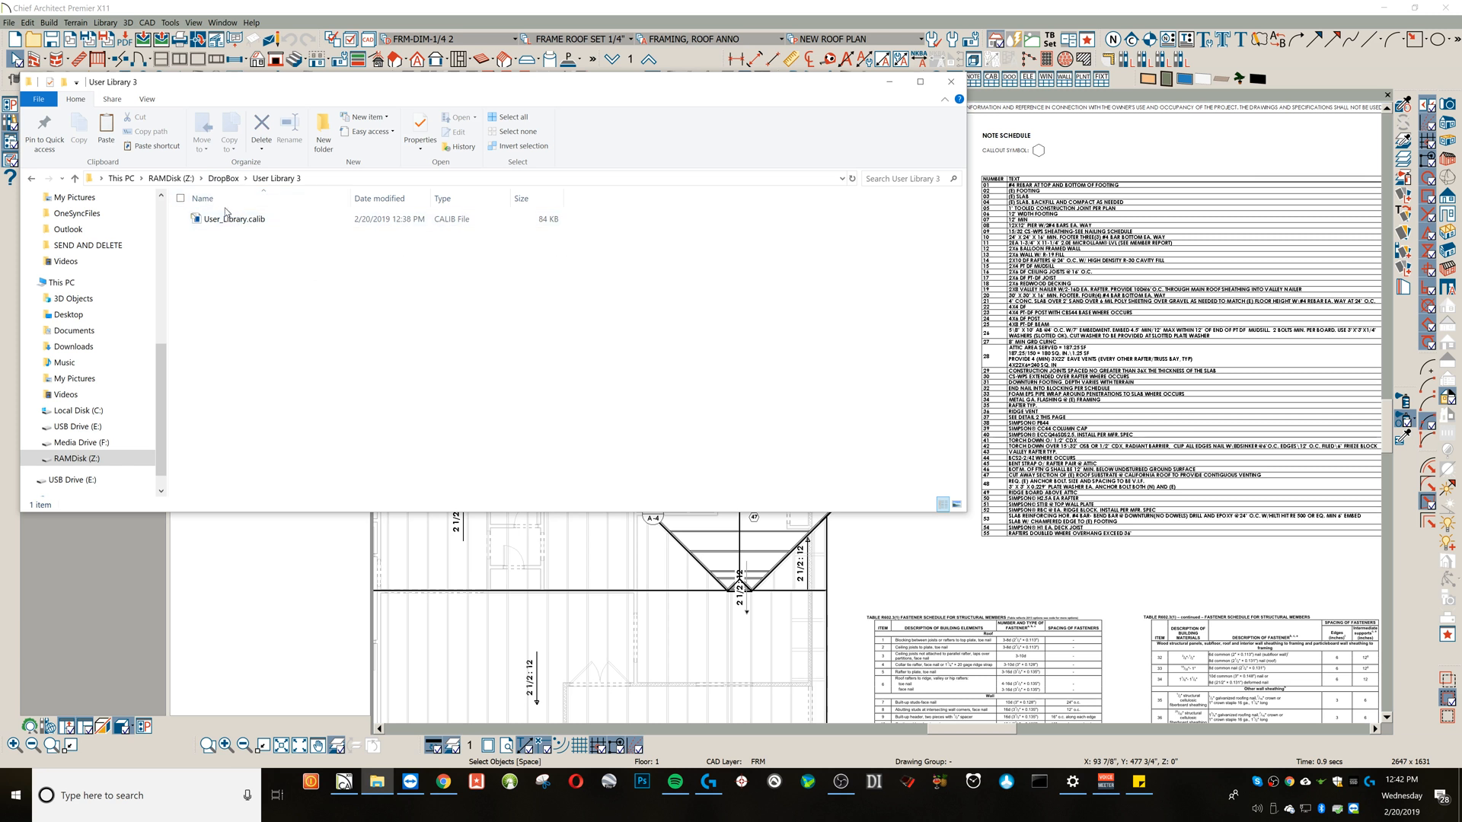
click(222, 179)
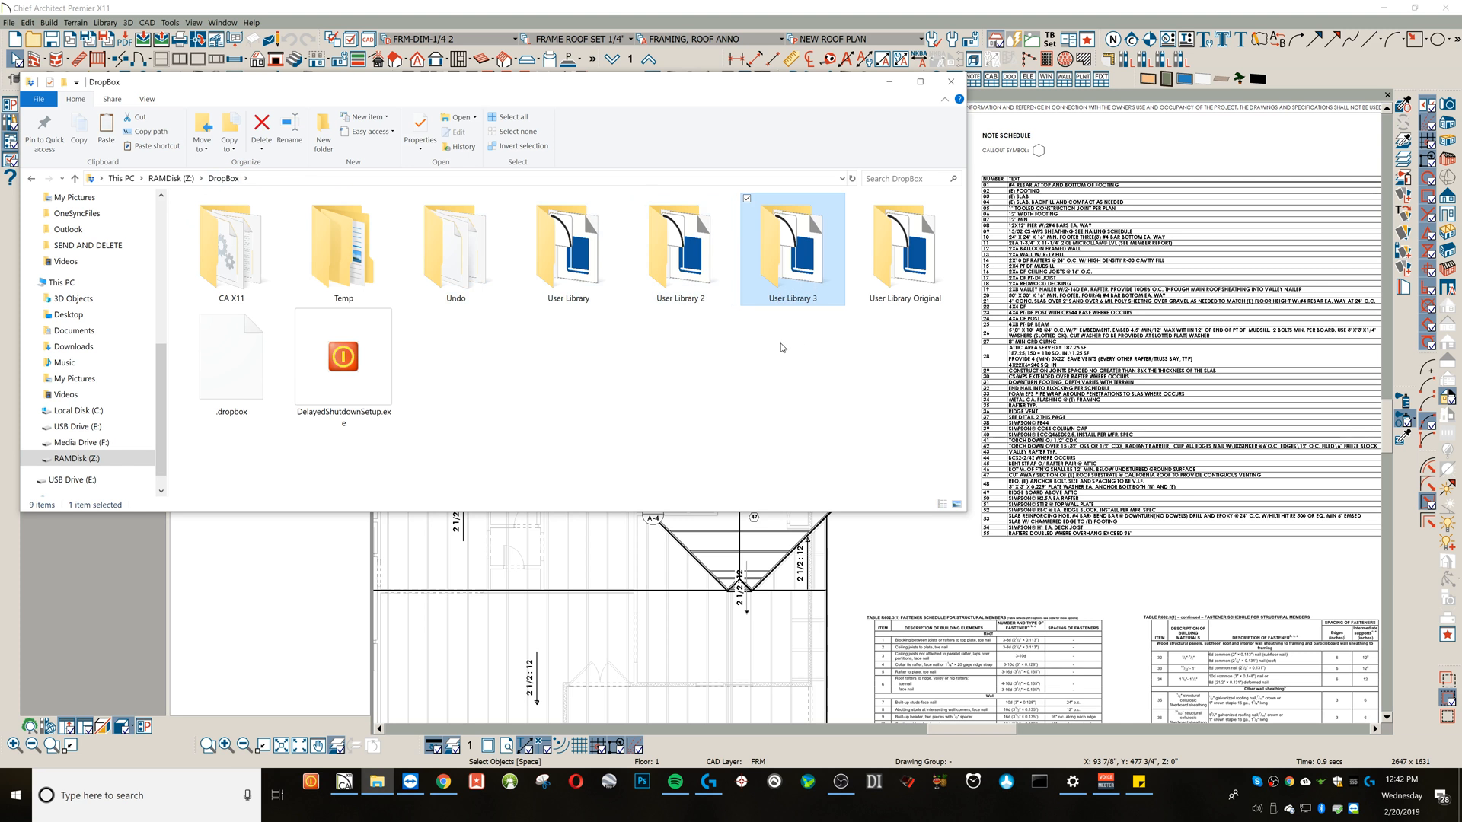
click(891, 83)
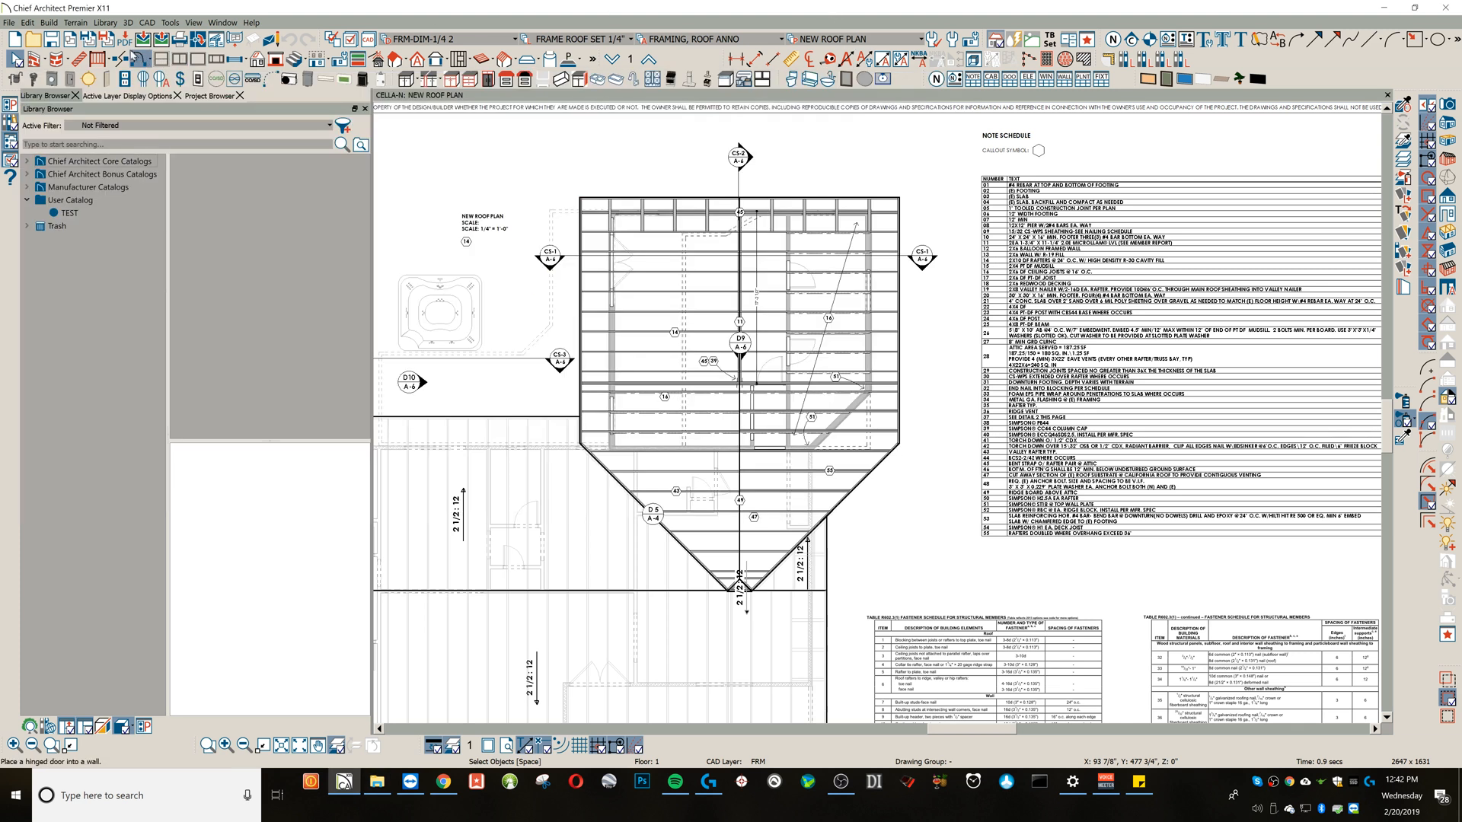
In Preferences > Folders, select the User Library Folder path Z:\Dropbox\User Library\.
click(27, 22)
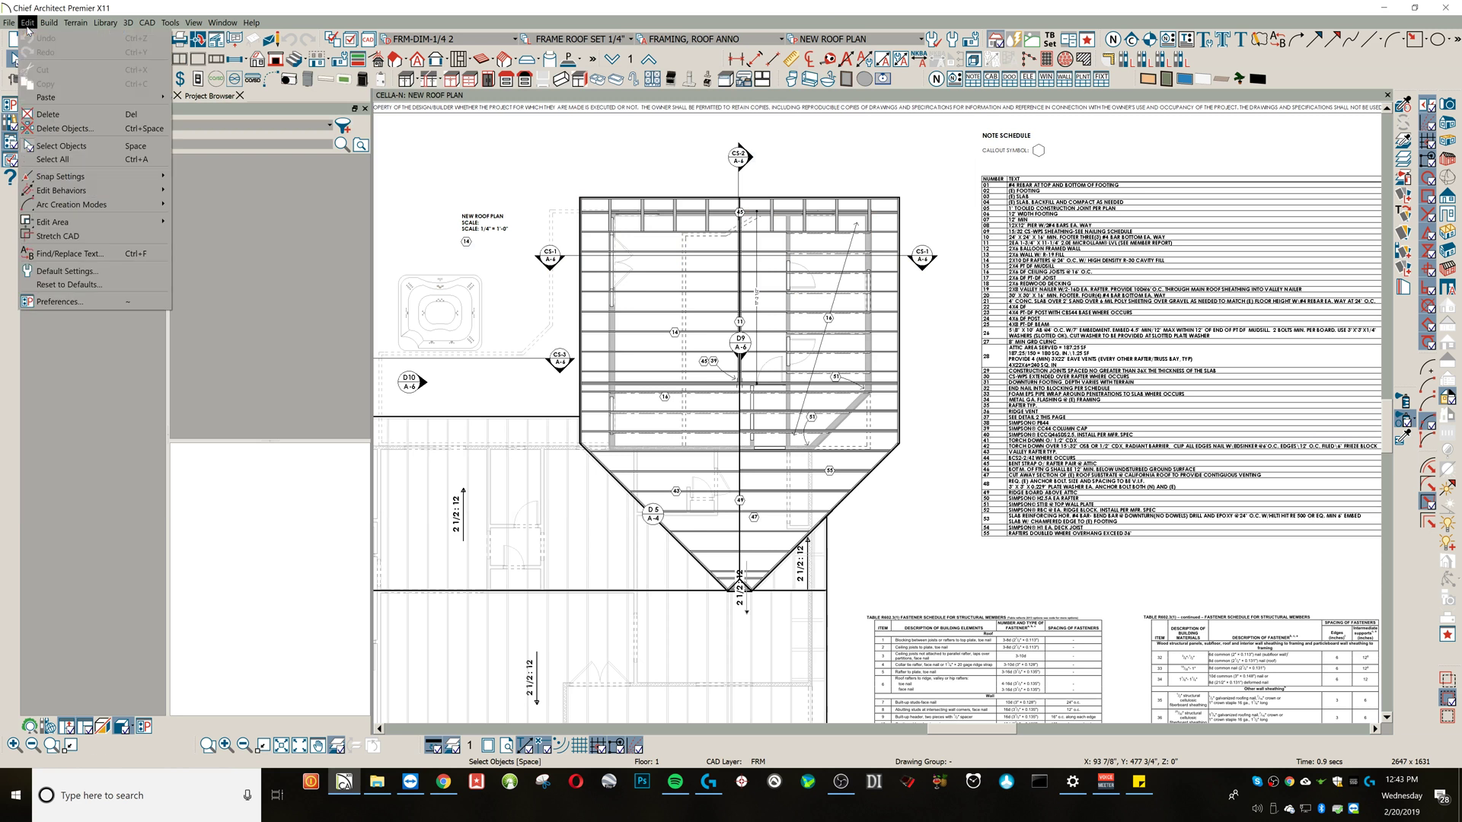
click(84, 304)
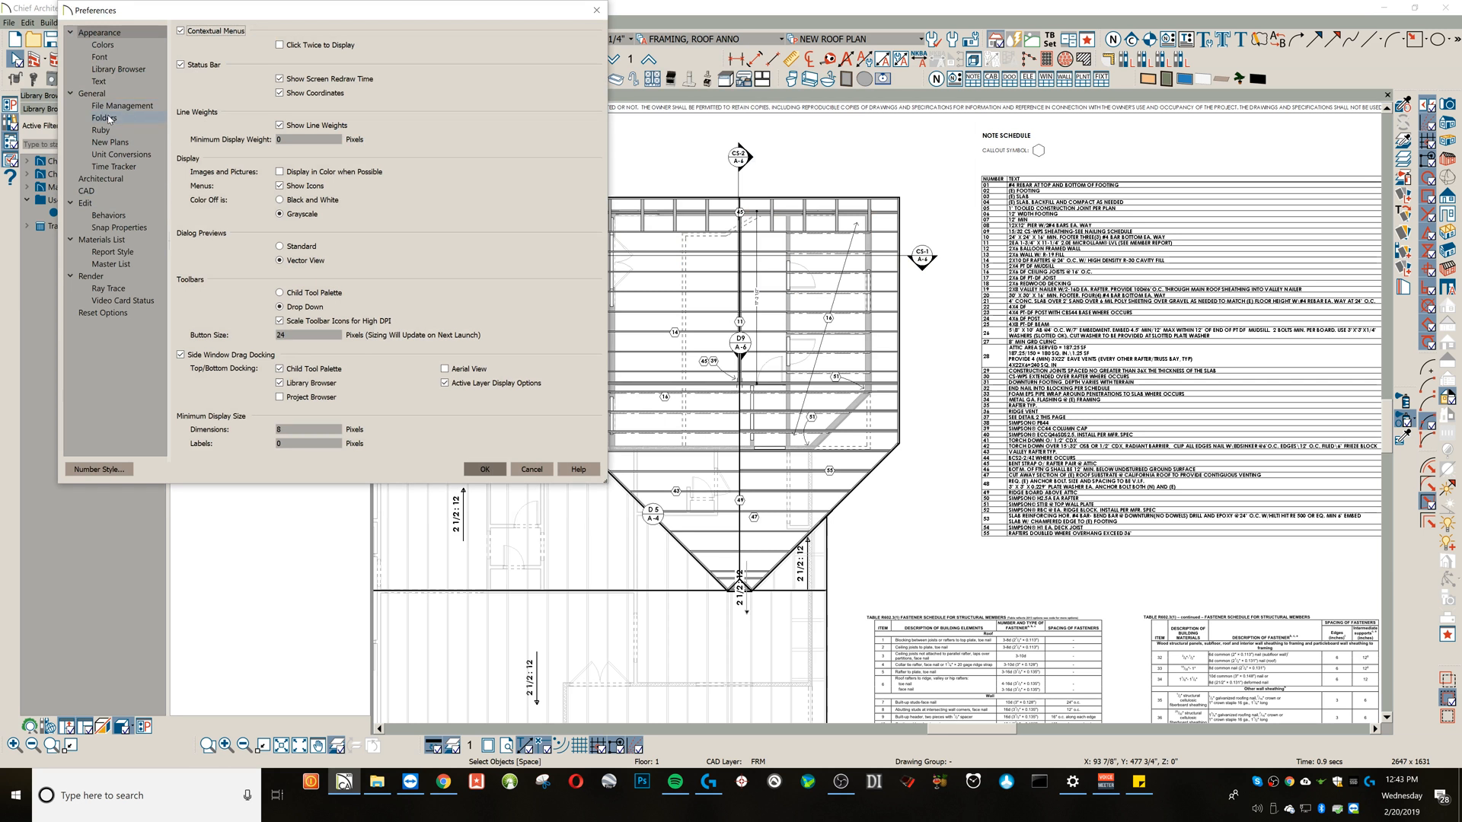
click(104, 118)
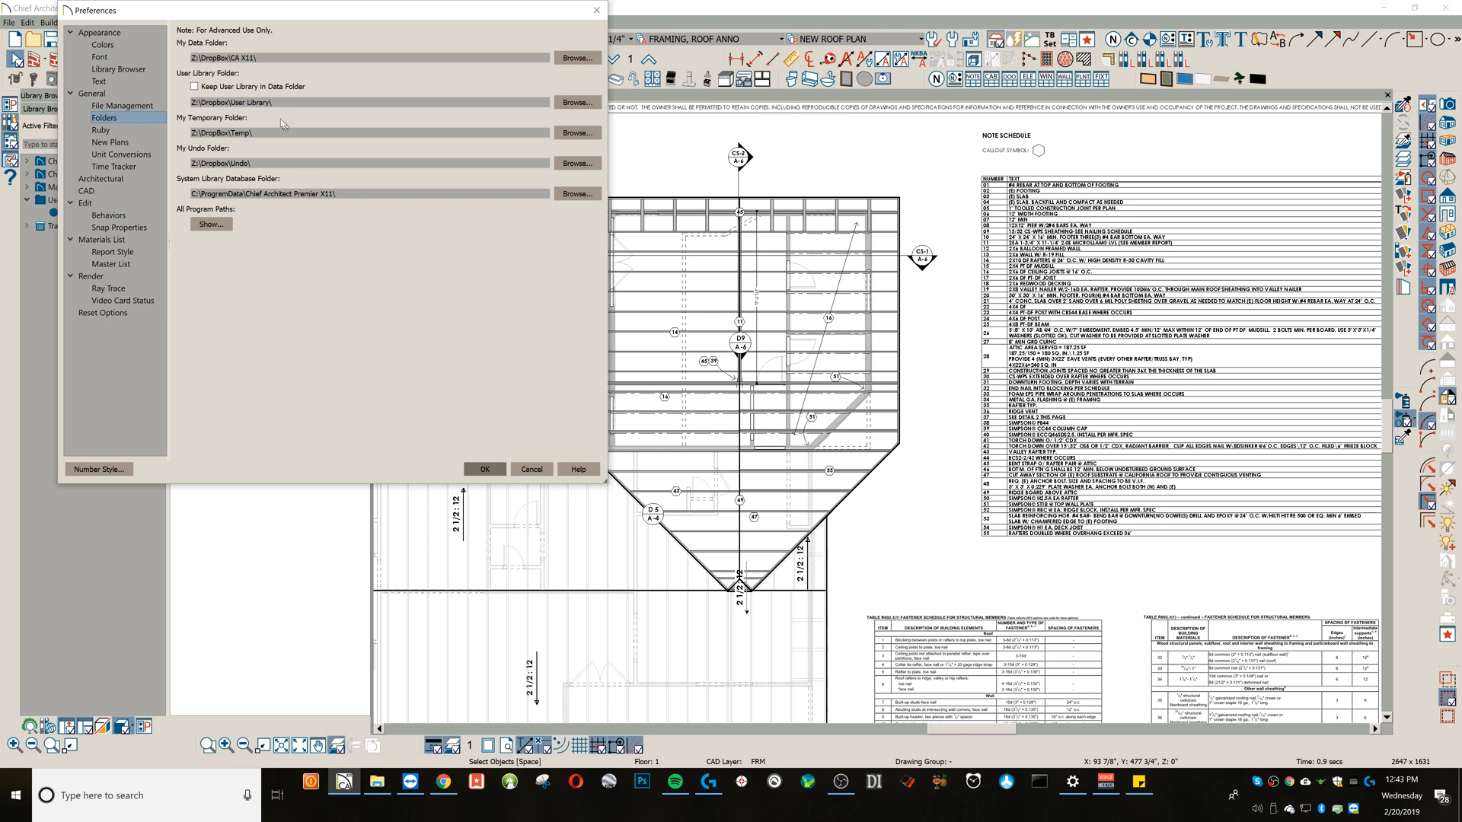
double_click(232, 102)
key(ctrl+c)
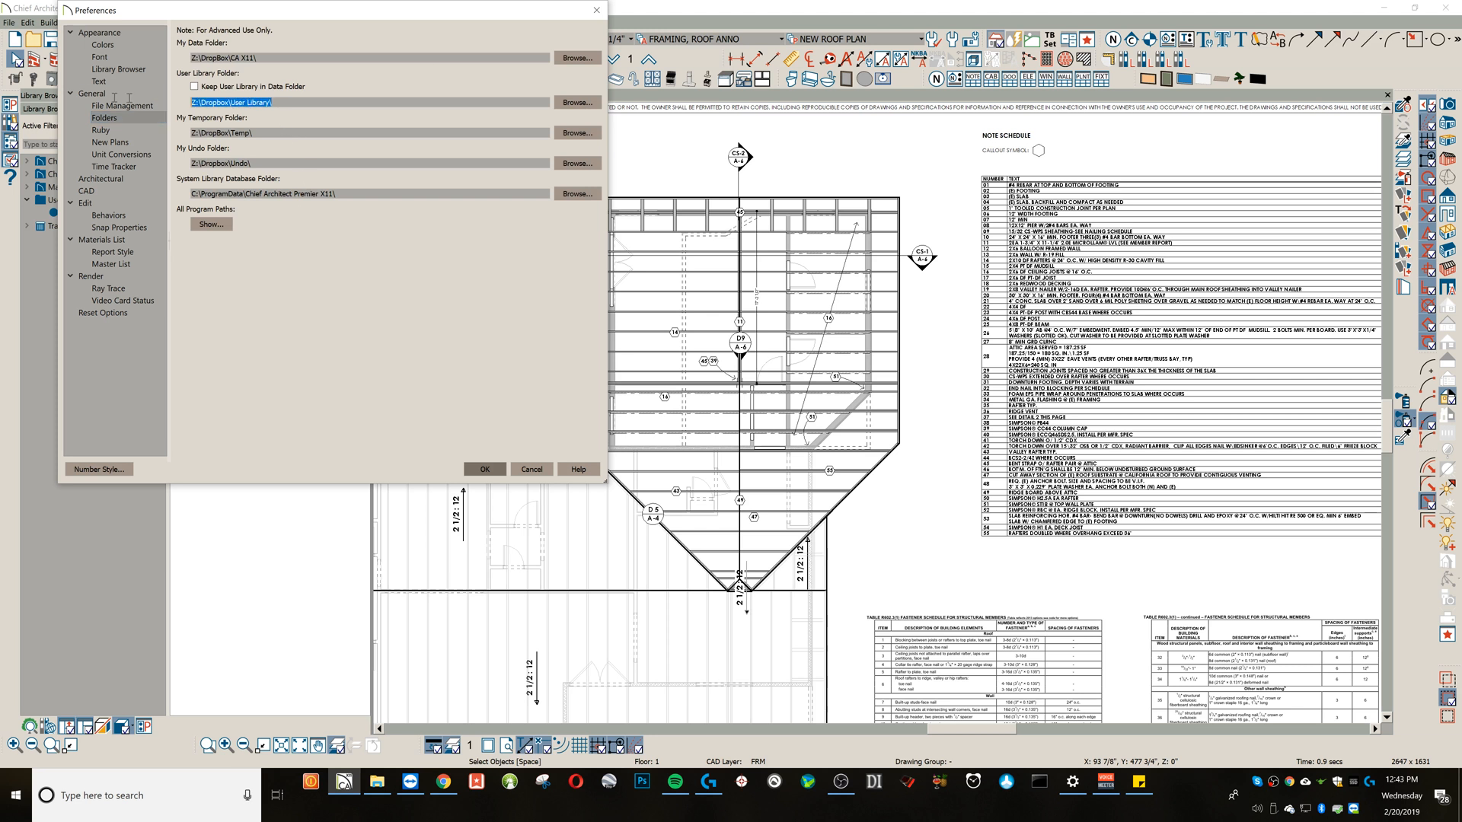
Paste the User Library path into a new Sticky Notes note.
key(alt+Tab)
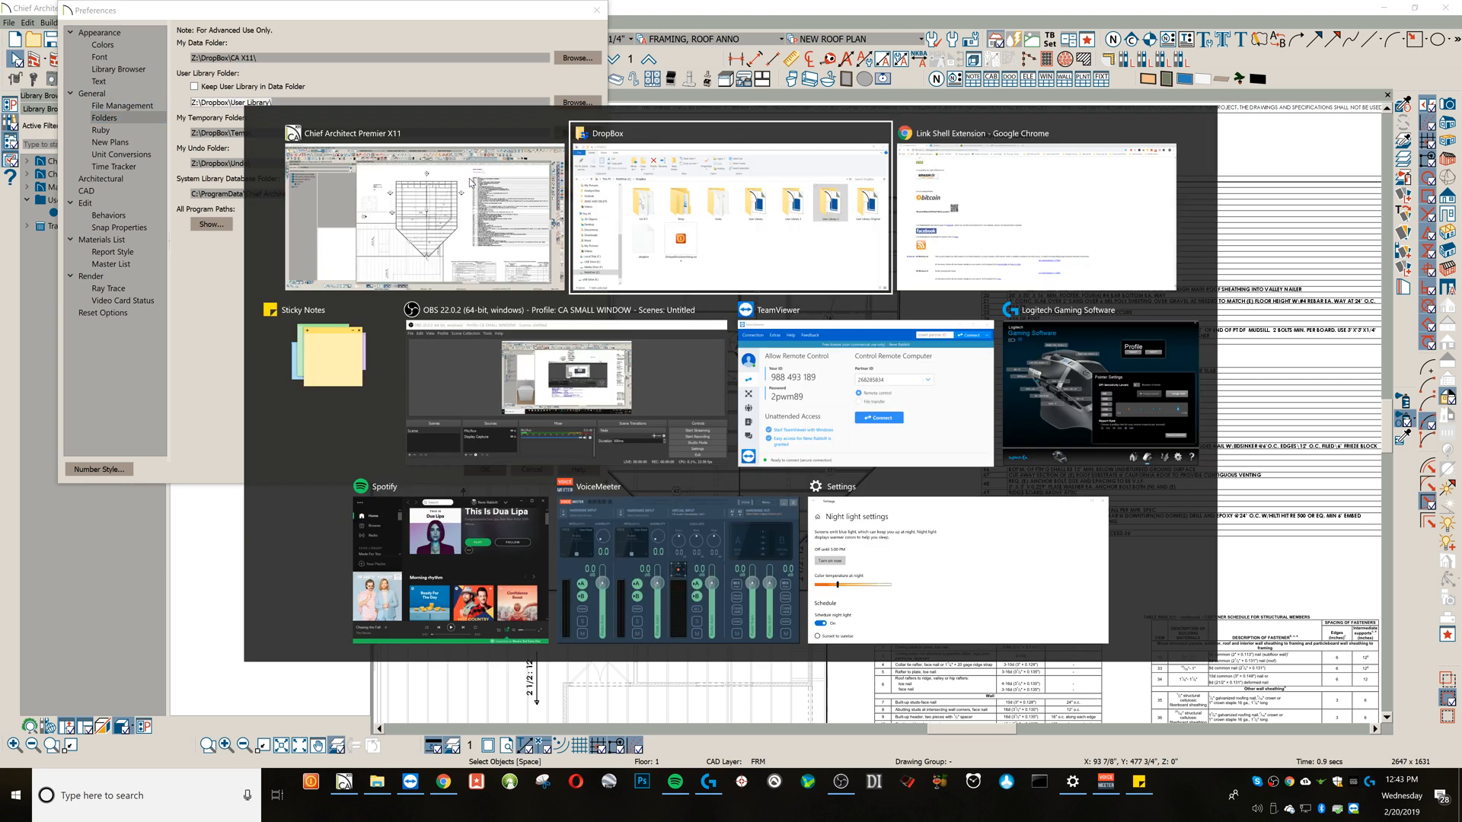
key(Tab)
key(Tab)
key(alt)
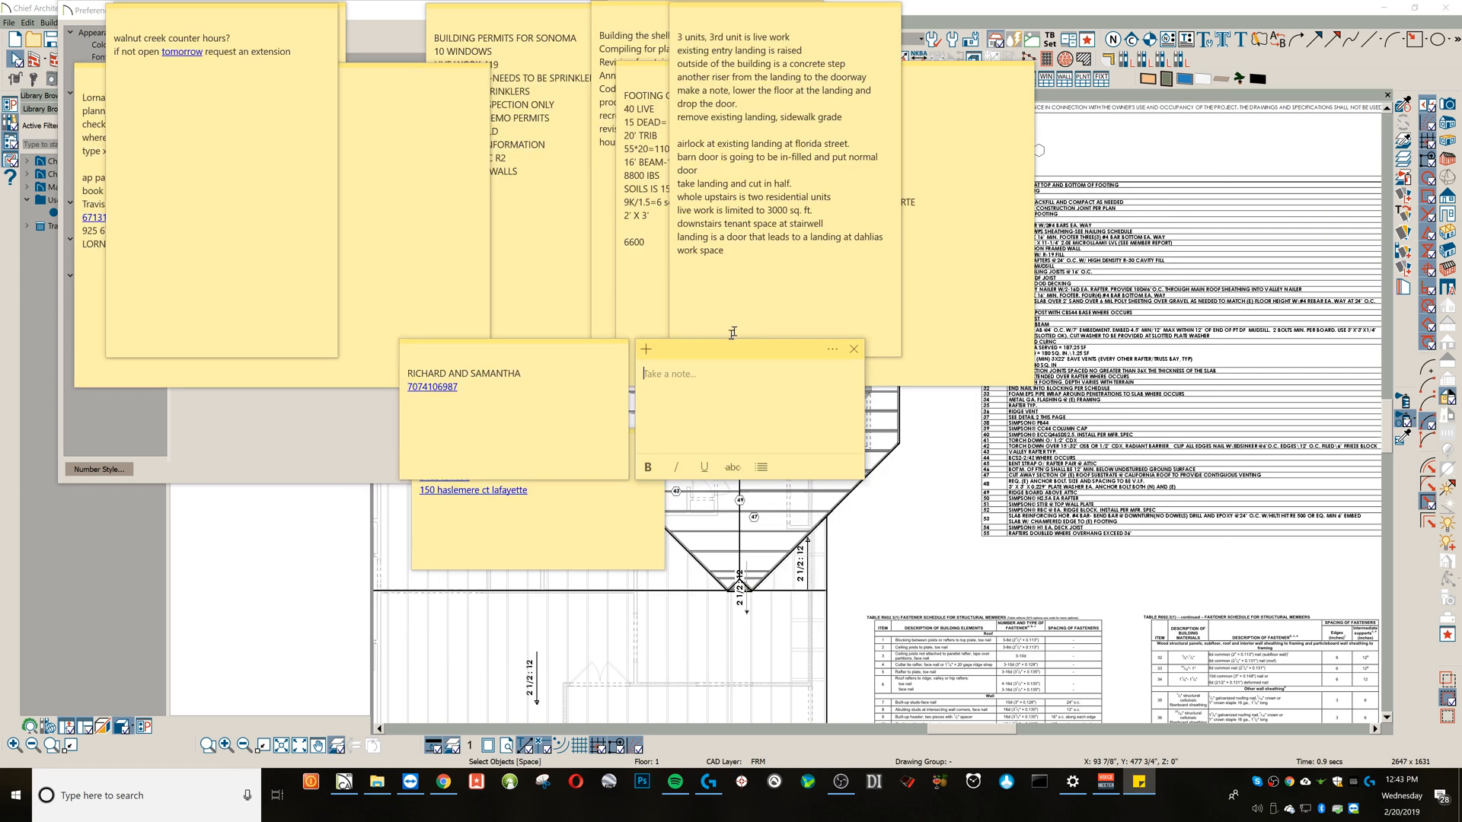
key(ctrl+v)
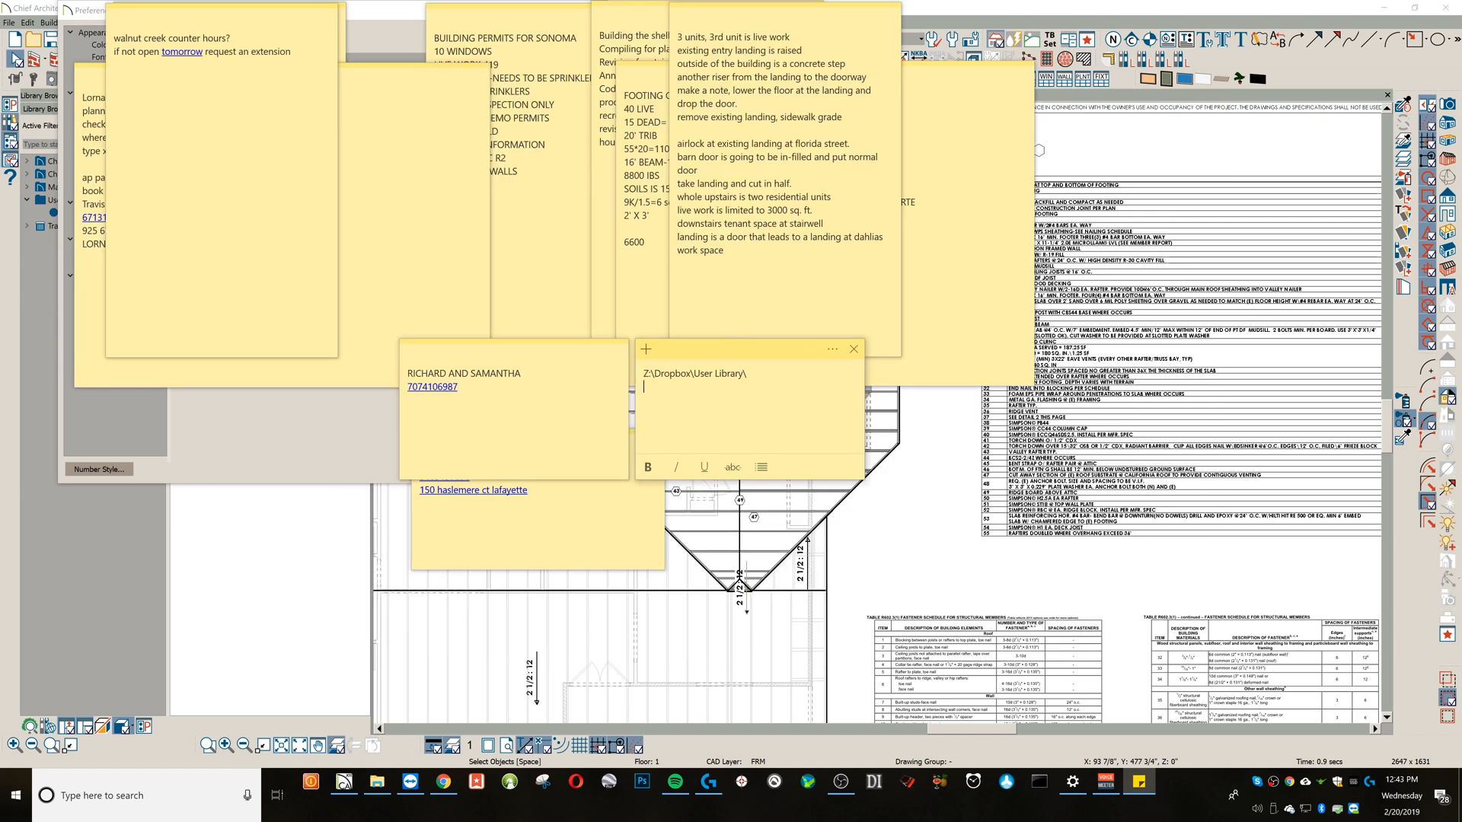
Back in Preferences, show All Program Paths and select the Manufacturer Library Folder row.
key(alt+Tab)
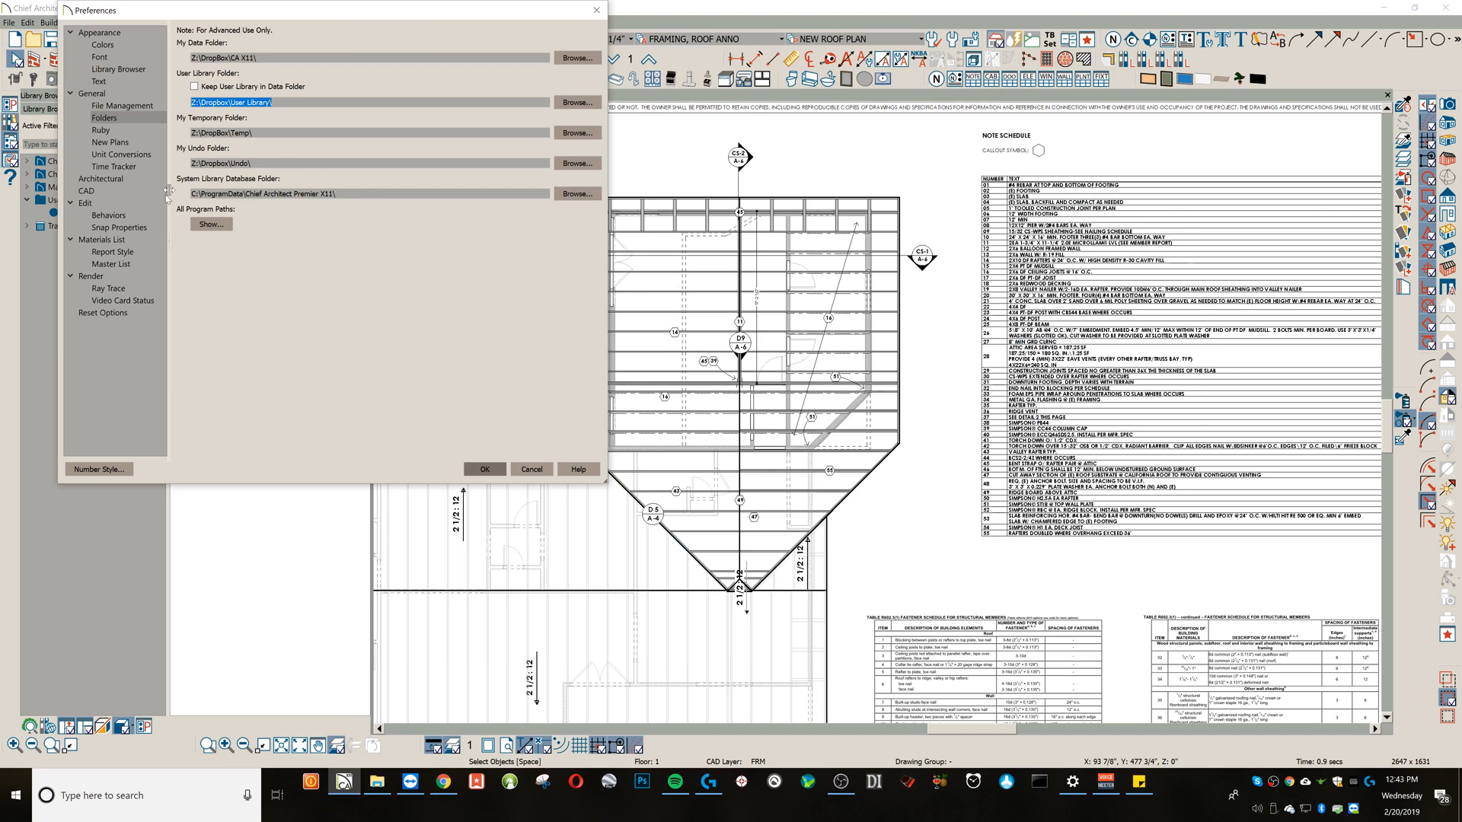
click(210, 225)
scroll(218, 348, down, 3)
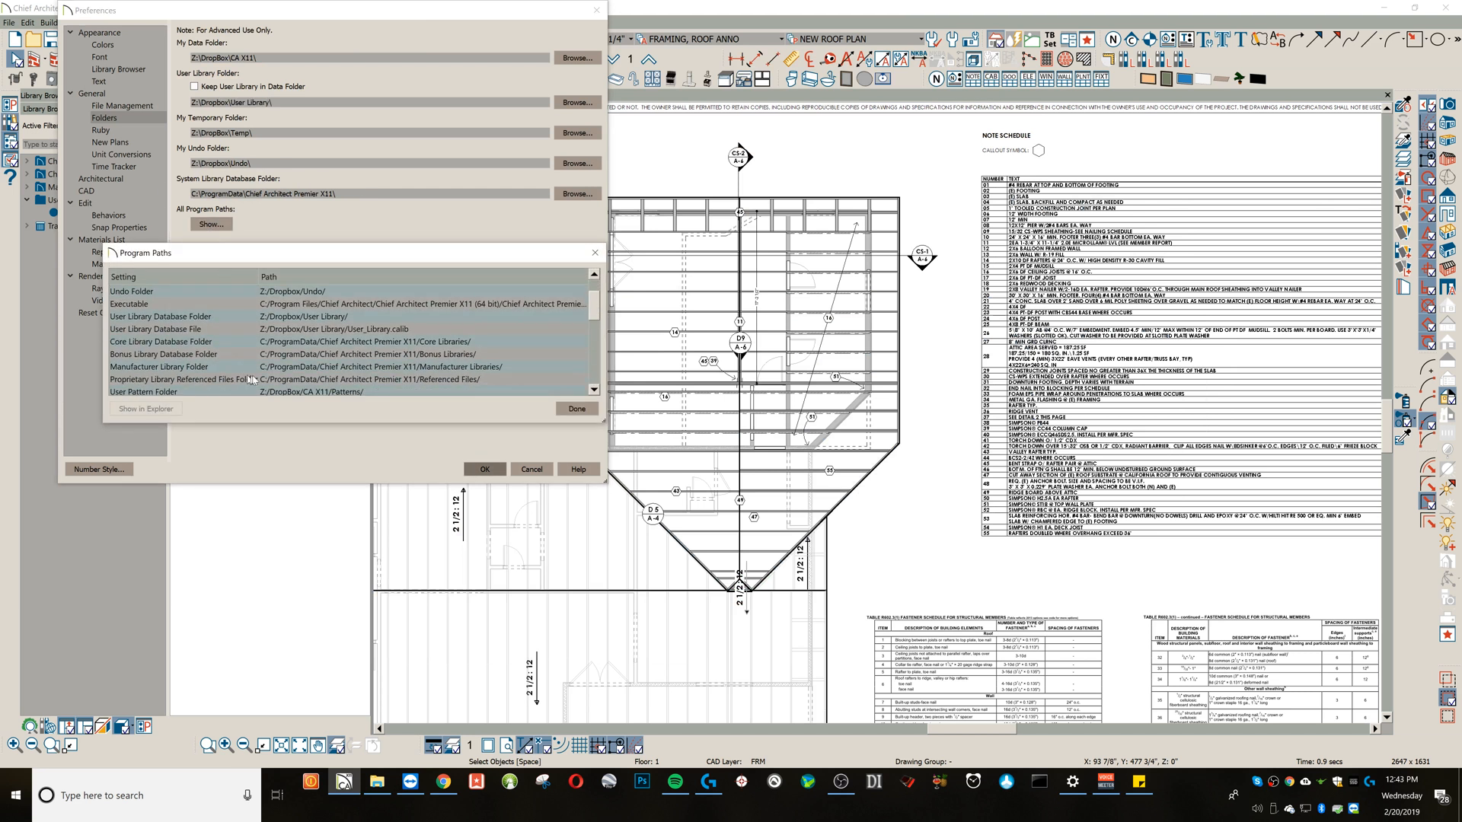
click(216, 369)
Show the Manufacturer Libraries location in File Explorer and view the Chief Architect Premier X11 folder's properties.
click(147, 410)
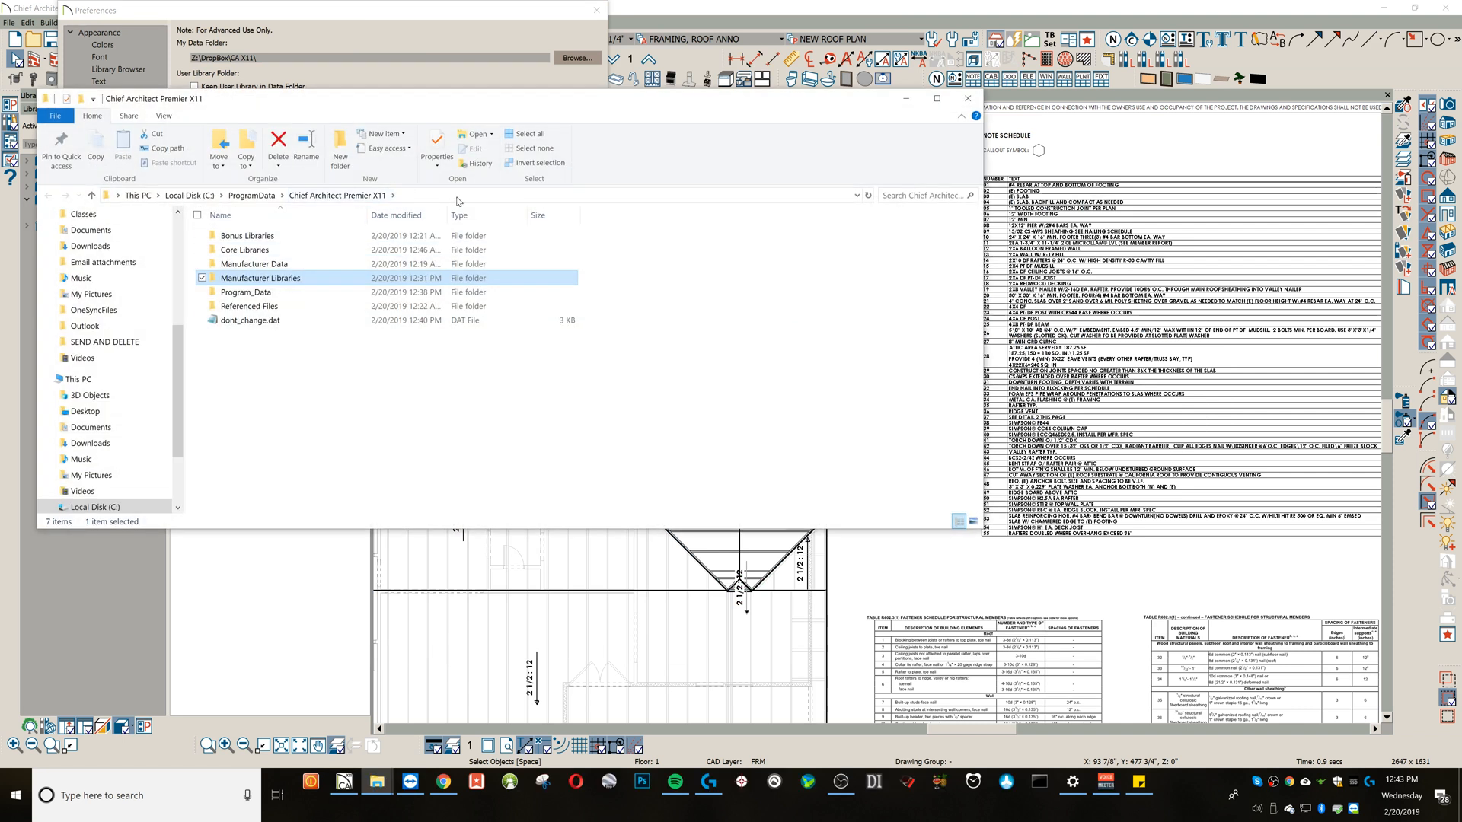
click(458, 196)
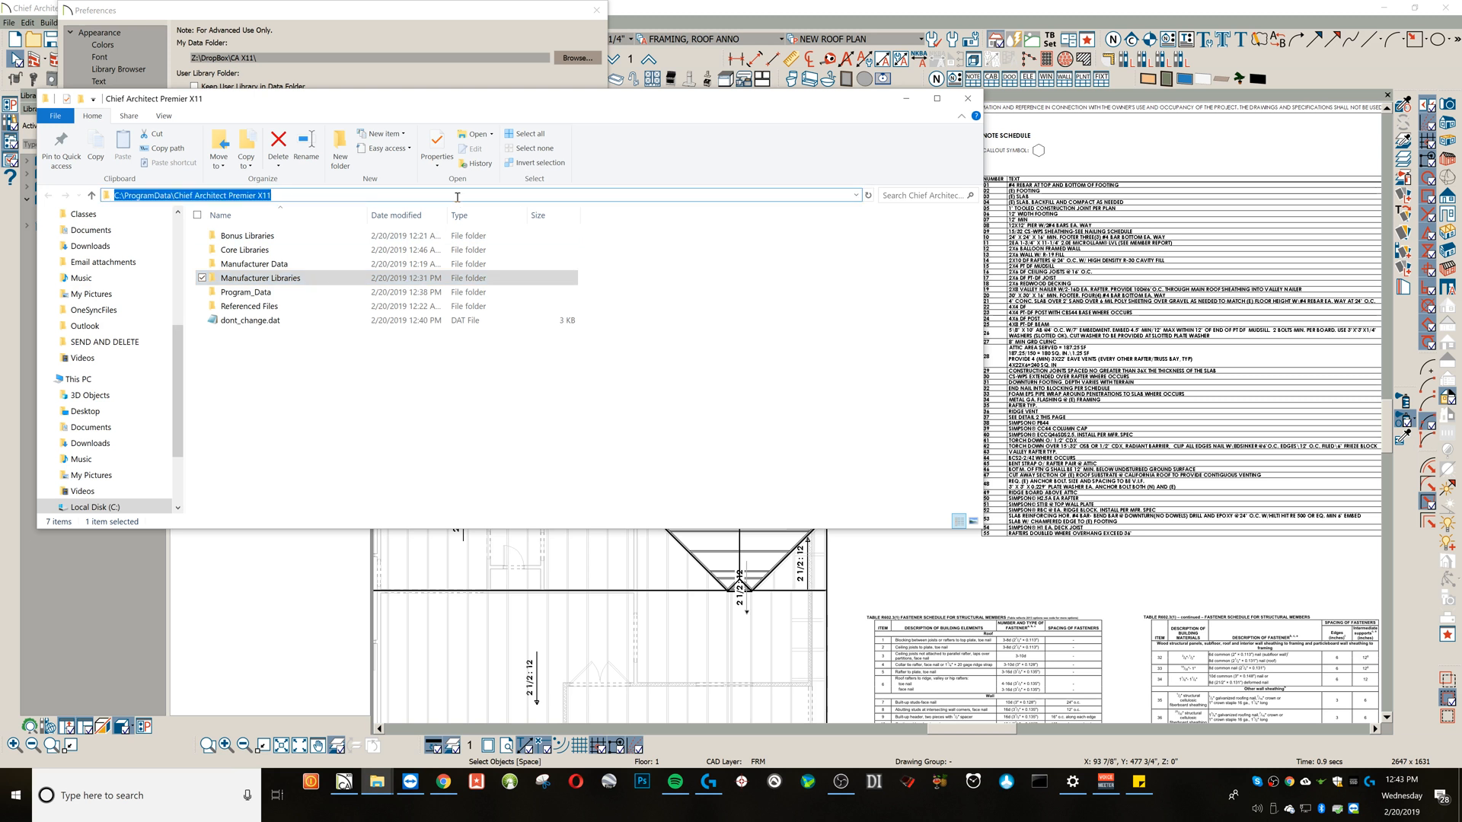
click(366, 354)
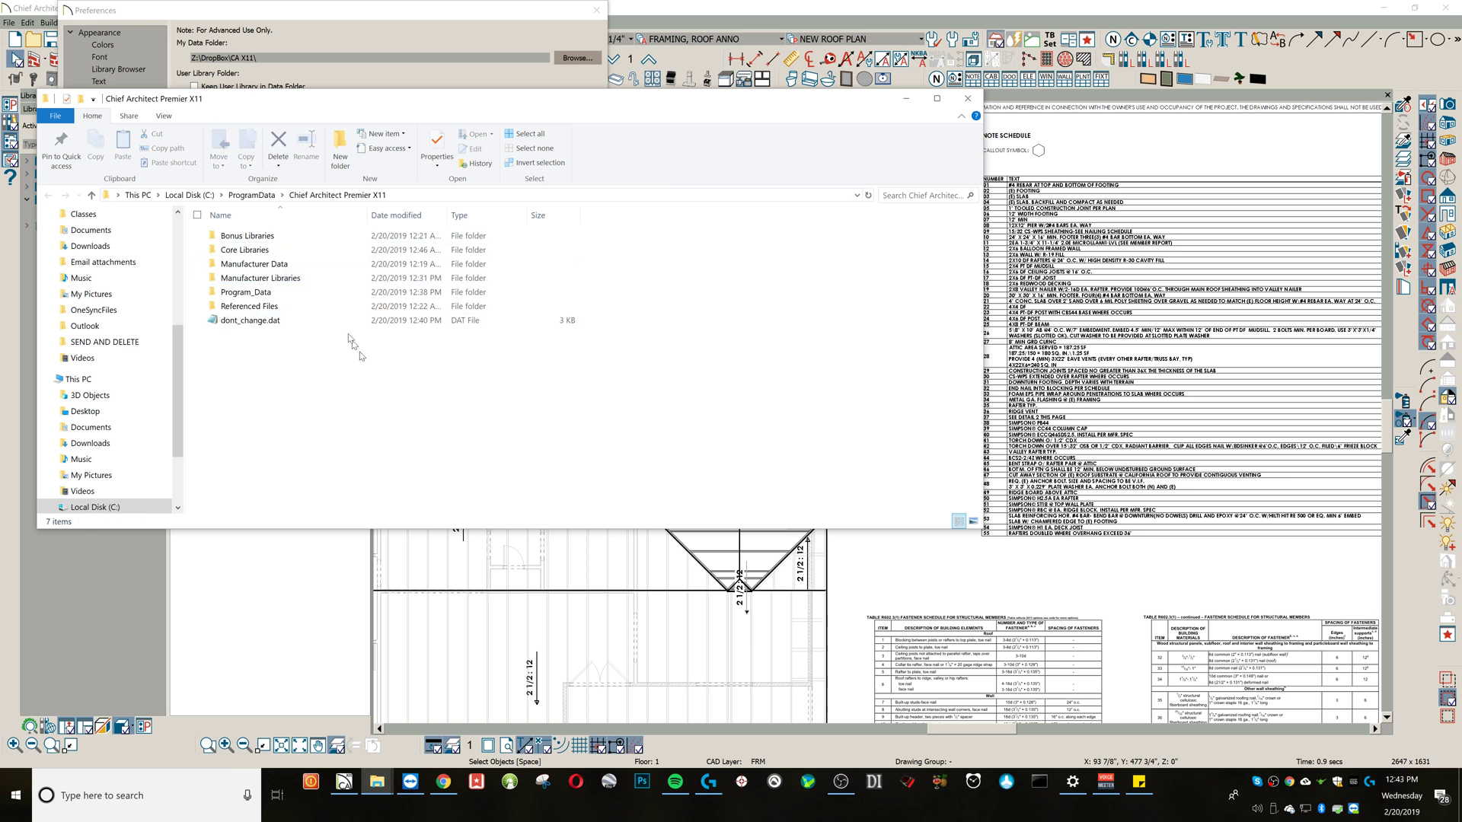
right_click(307, 284)
click(233, 497)
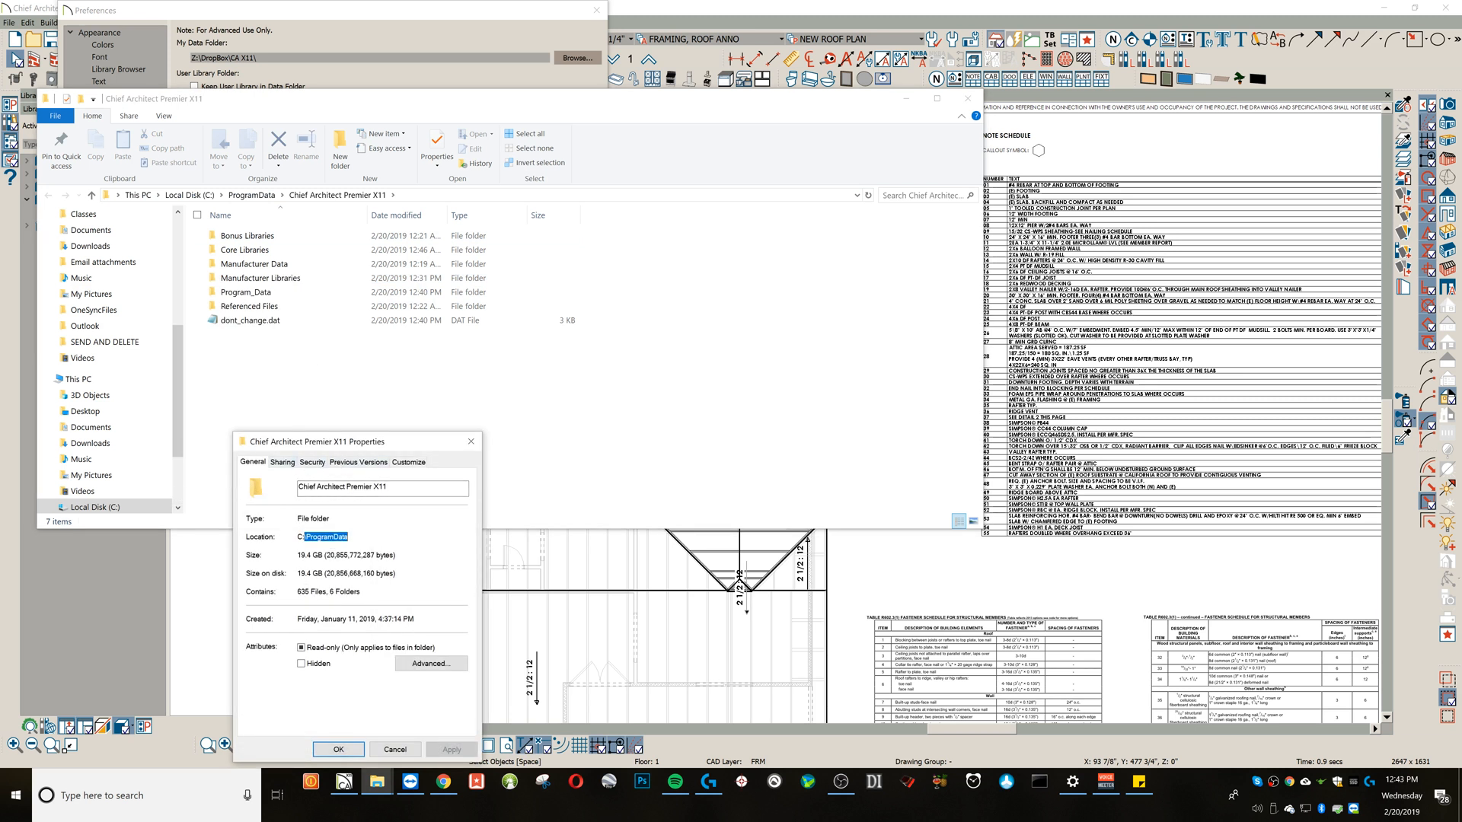
Check Manufacturer Libraries properties (9.14 GB), then copy the path C:\ProgramData\Chief Architect Premier X11.
click(395, 749)
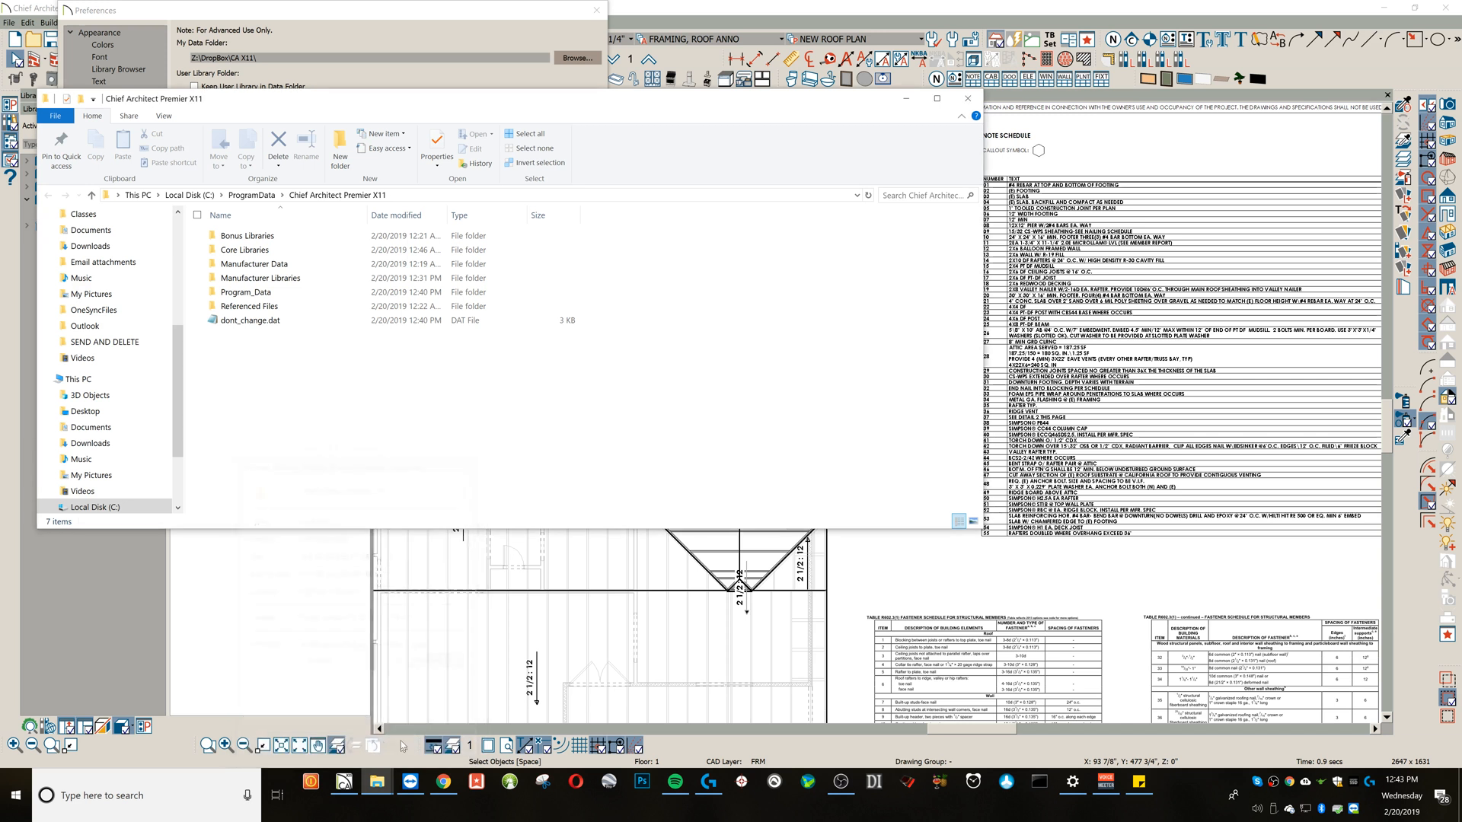
click(260, 278)
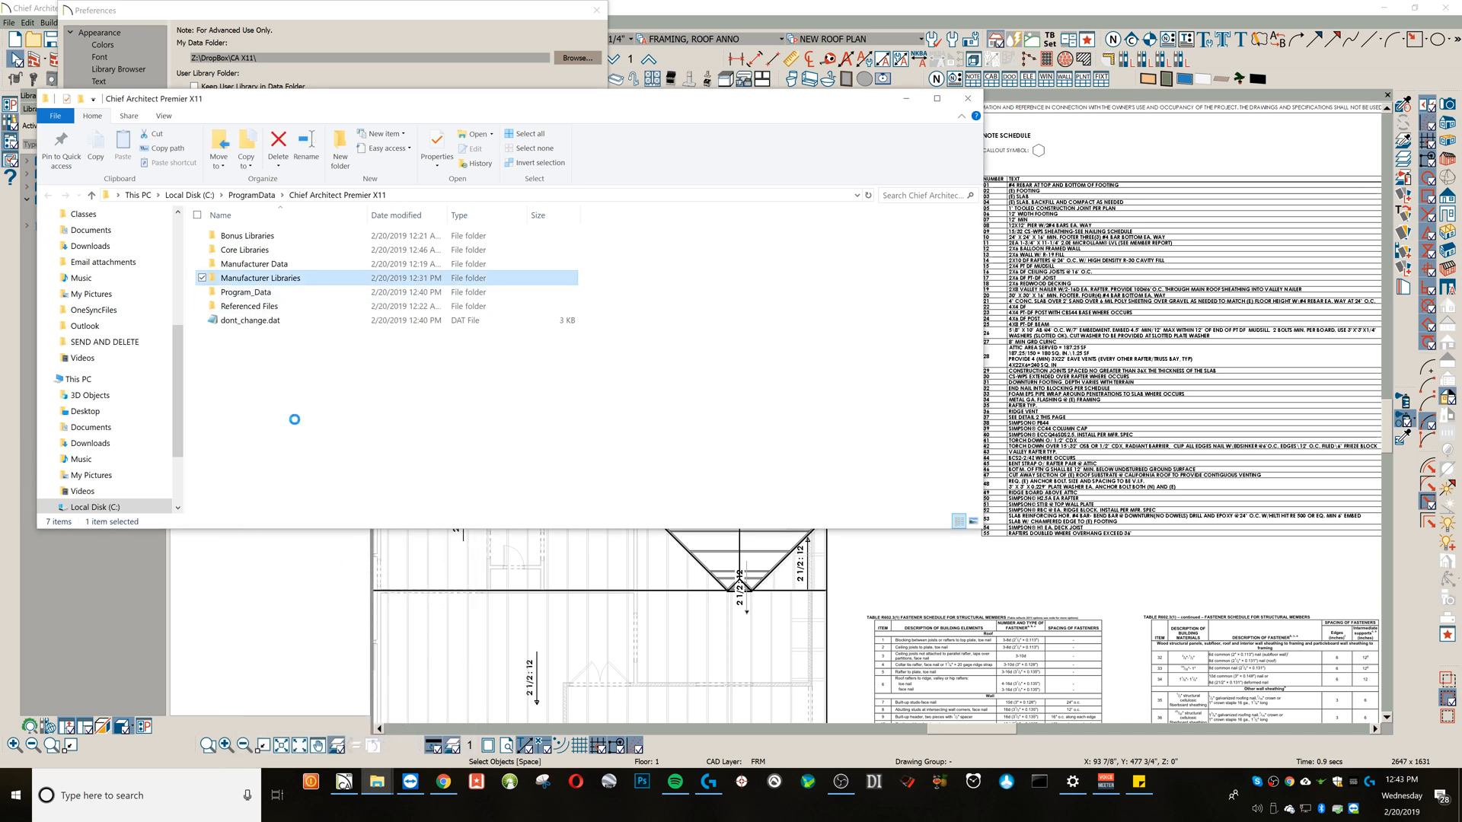
right_click(249, 278)
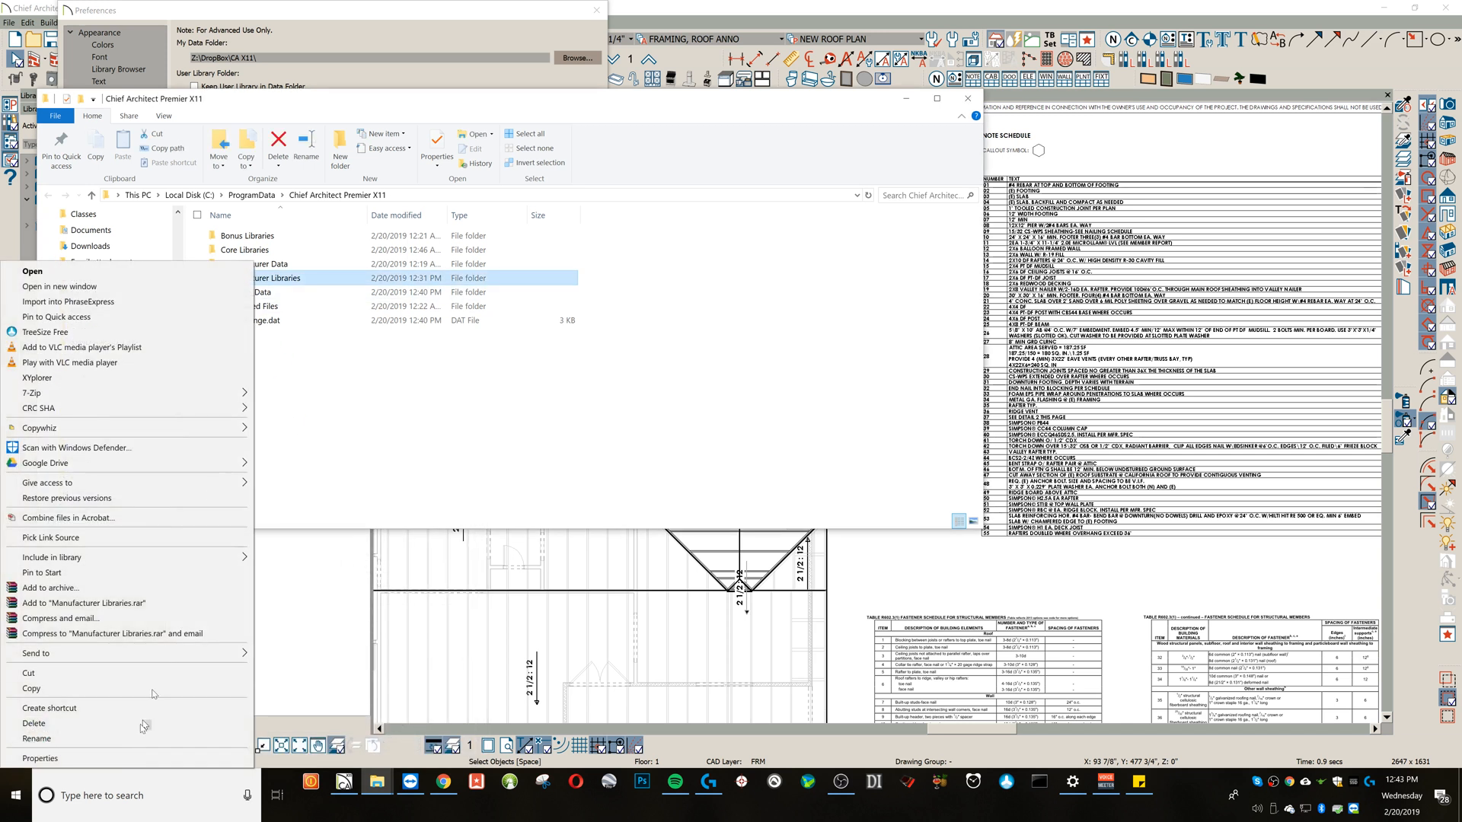
click(40, 759)
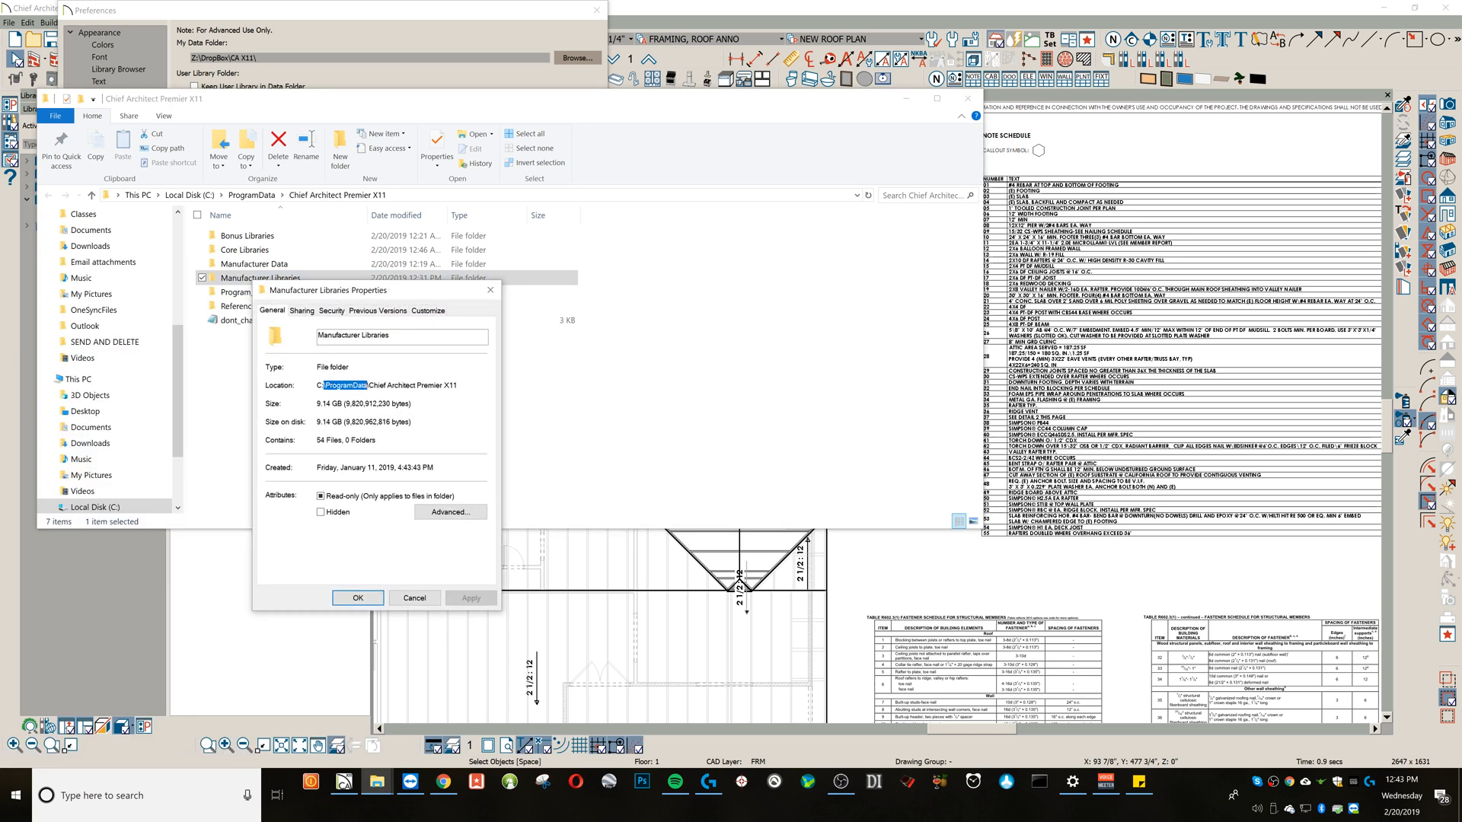
click(414, 599)
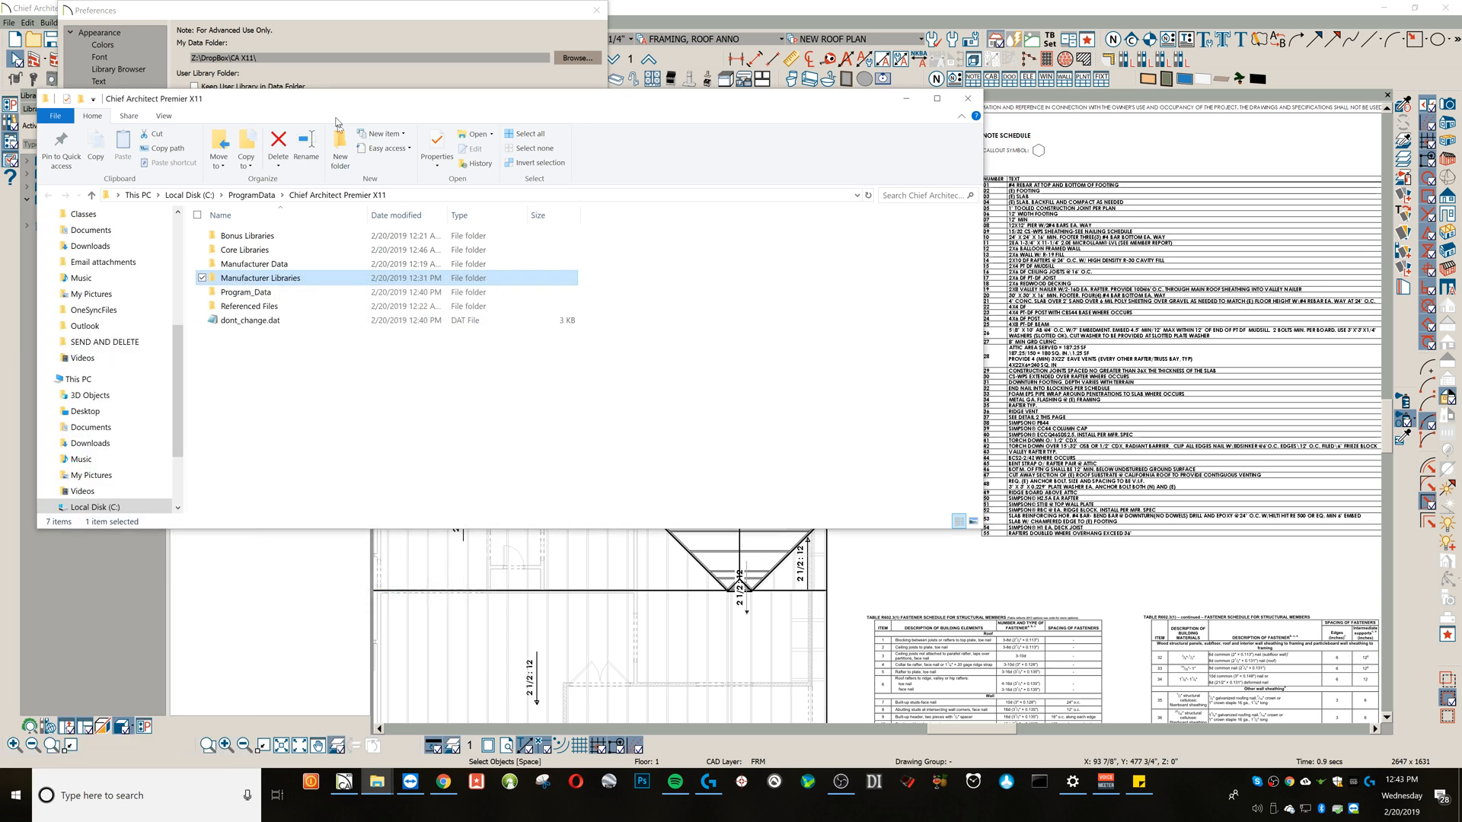
click(431, 196)
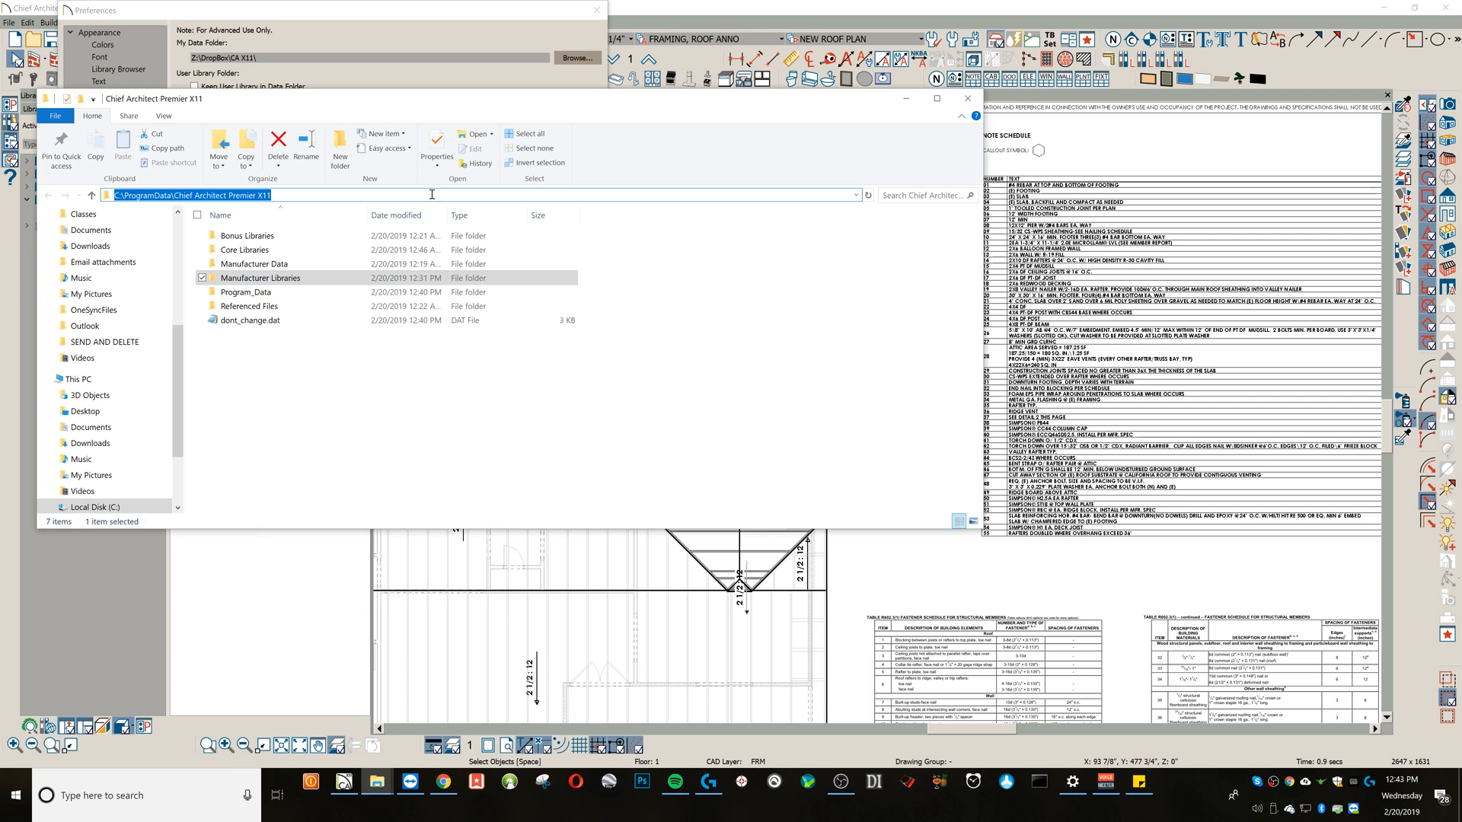
key(ctrl+c)
Paste the ProgramData path beneath the Dropbox path in the sticky note.
key(alt+Tab)
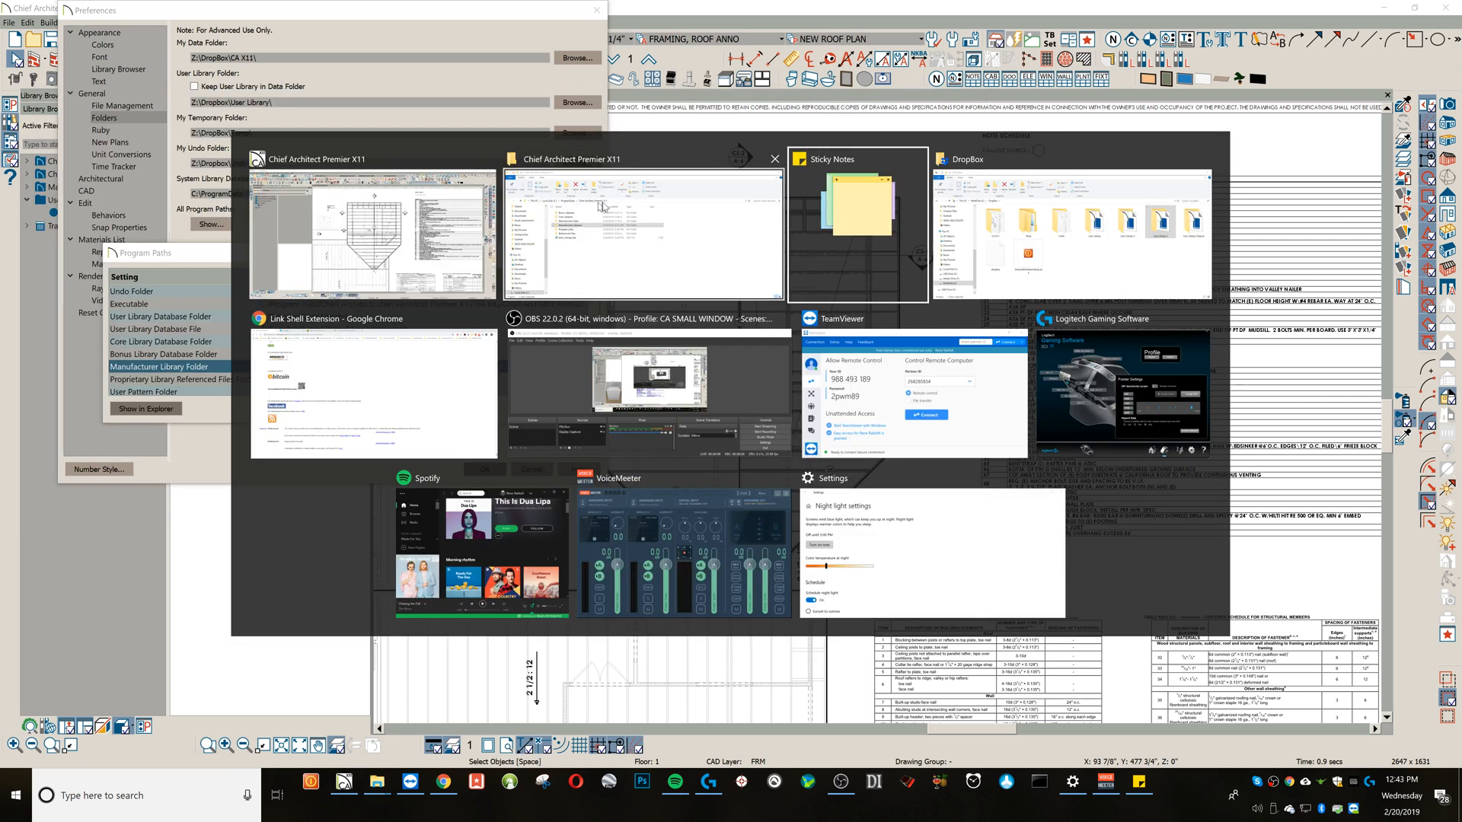
key(ctrl+v)
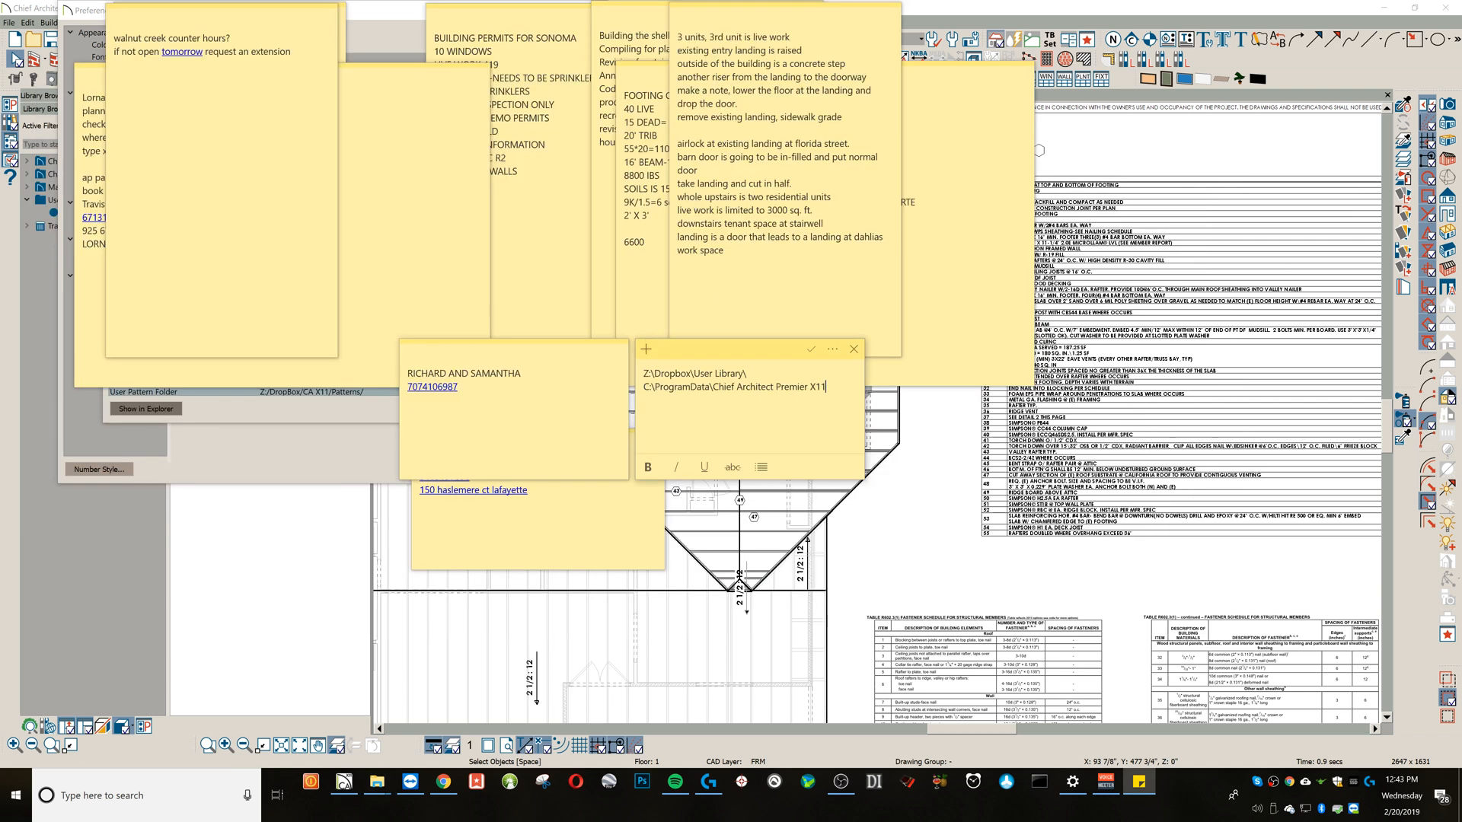
key(alt+Tab)
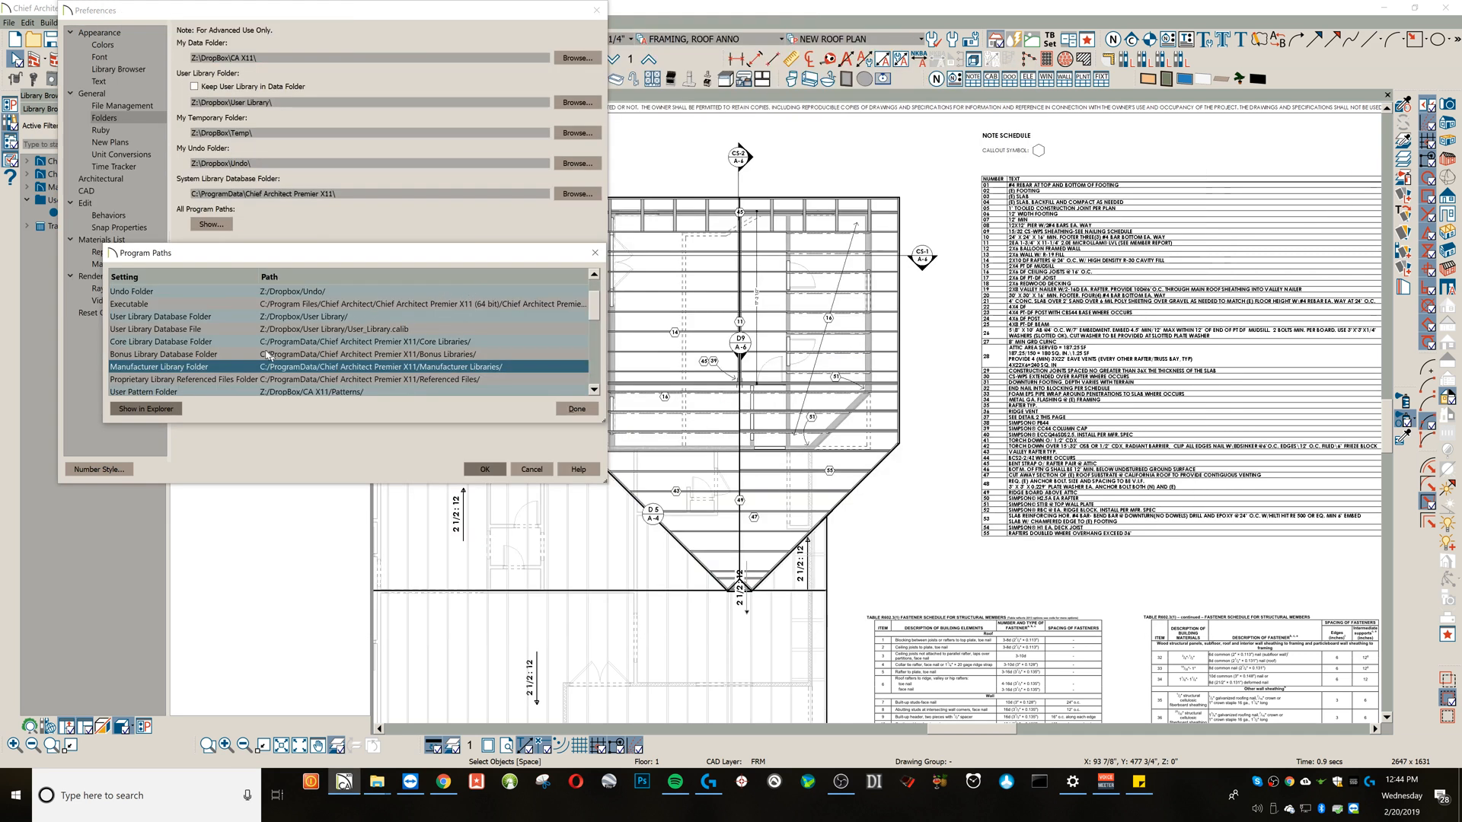
Show the Bonus Library Database Folder in File Explorer, check its path, and close the window.
click(224, 356)
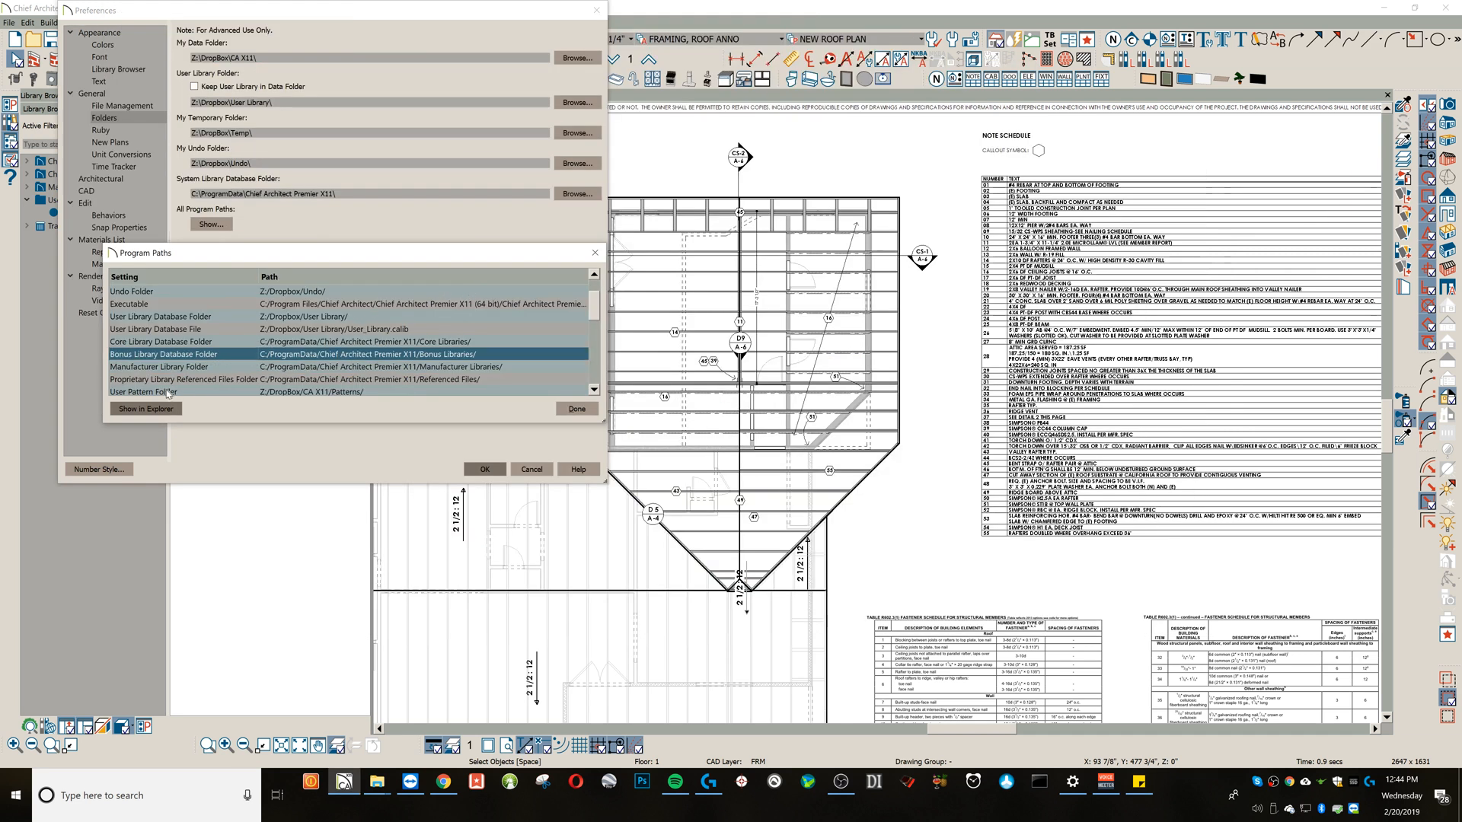
click(149, 408)
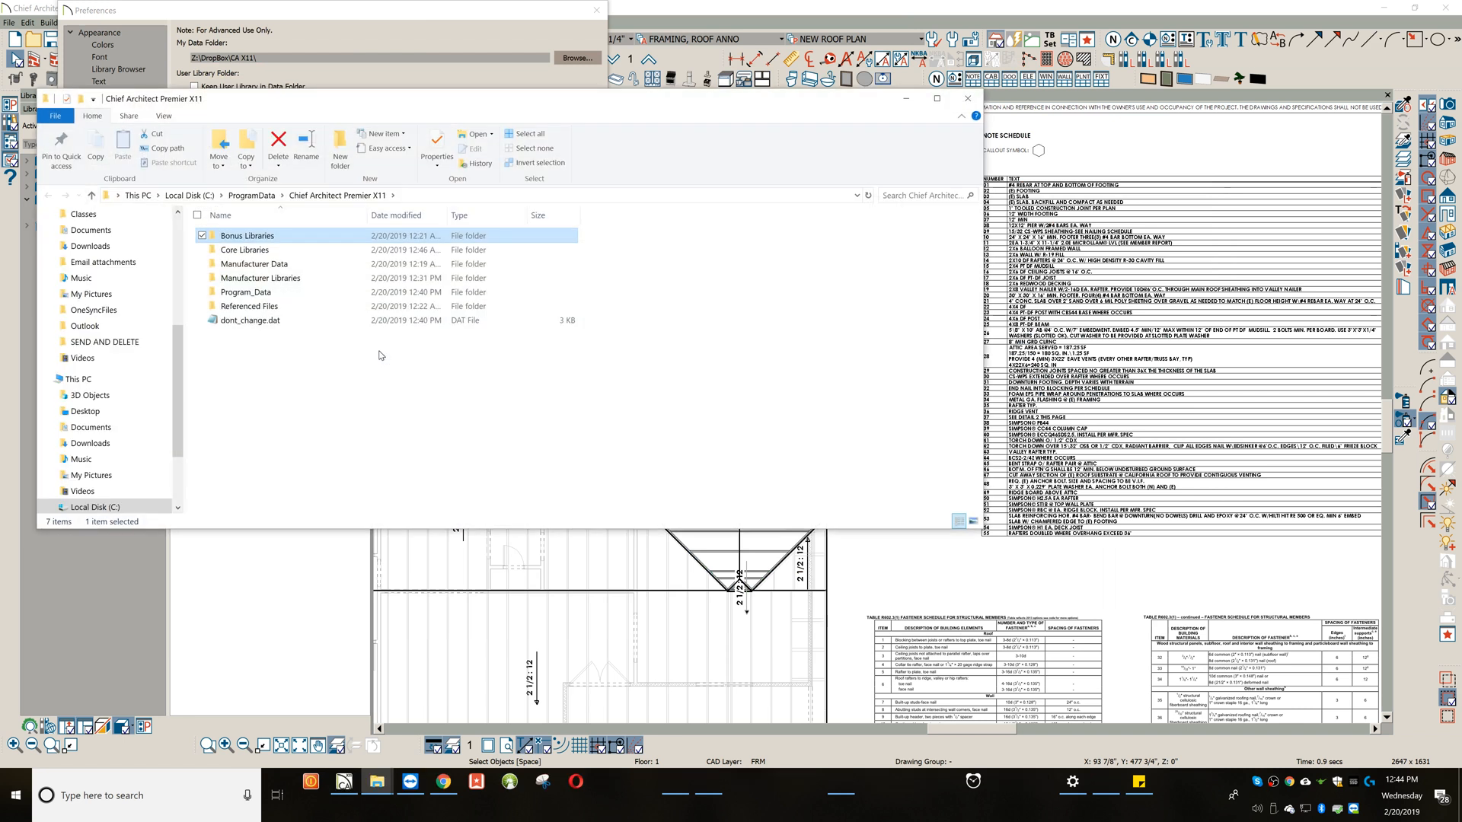
click(454, 195)
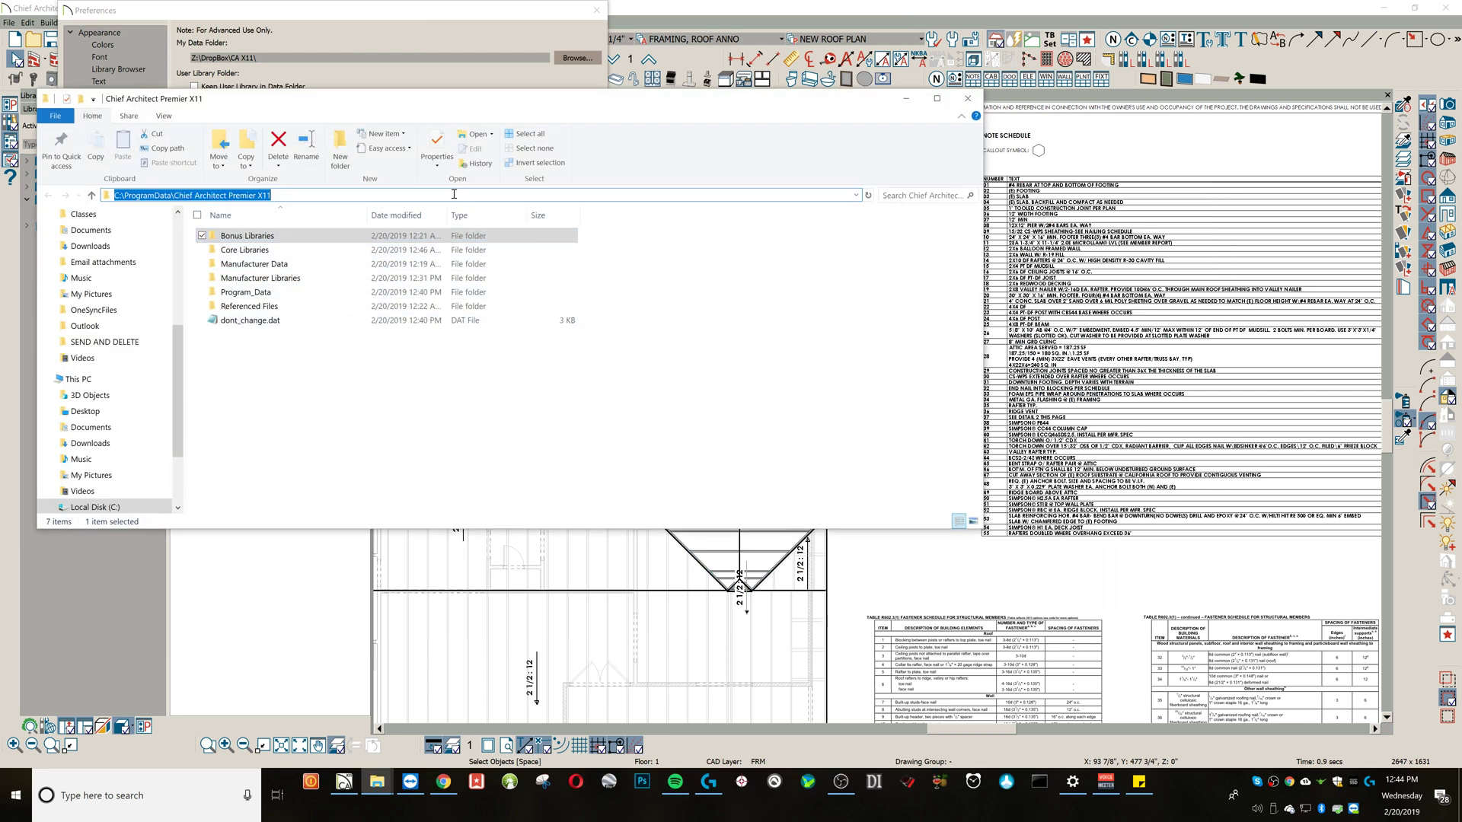
click(320, 237)
click(411, 201)
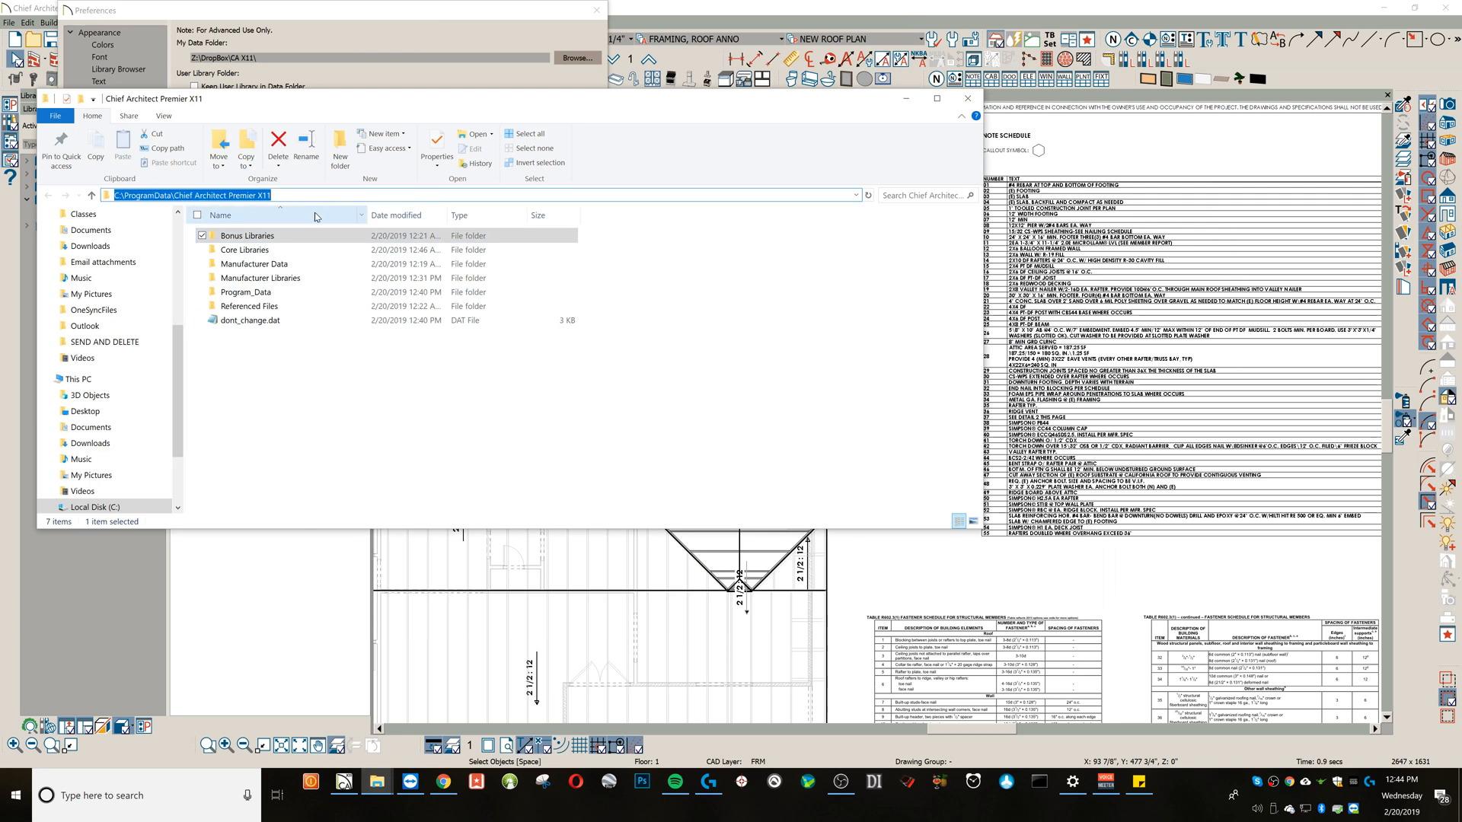
key(alt+F4)
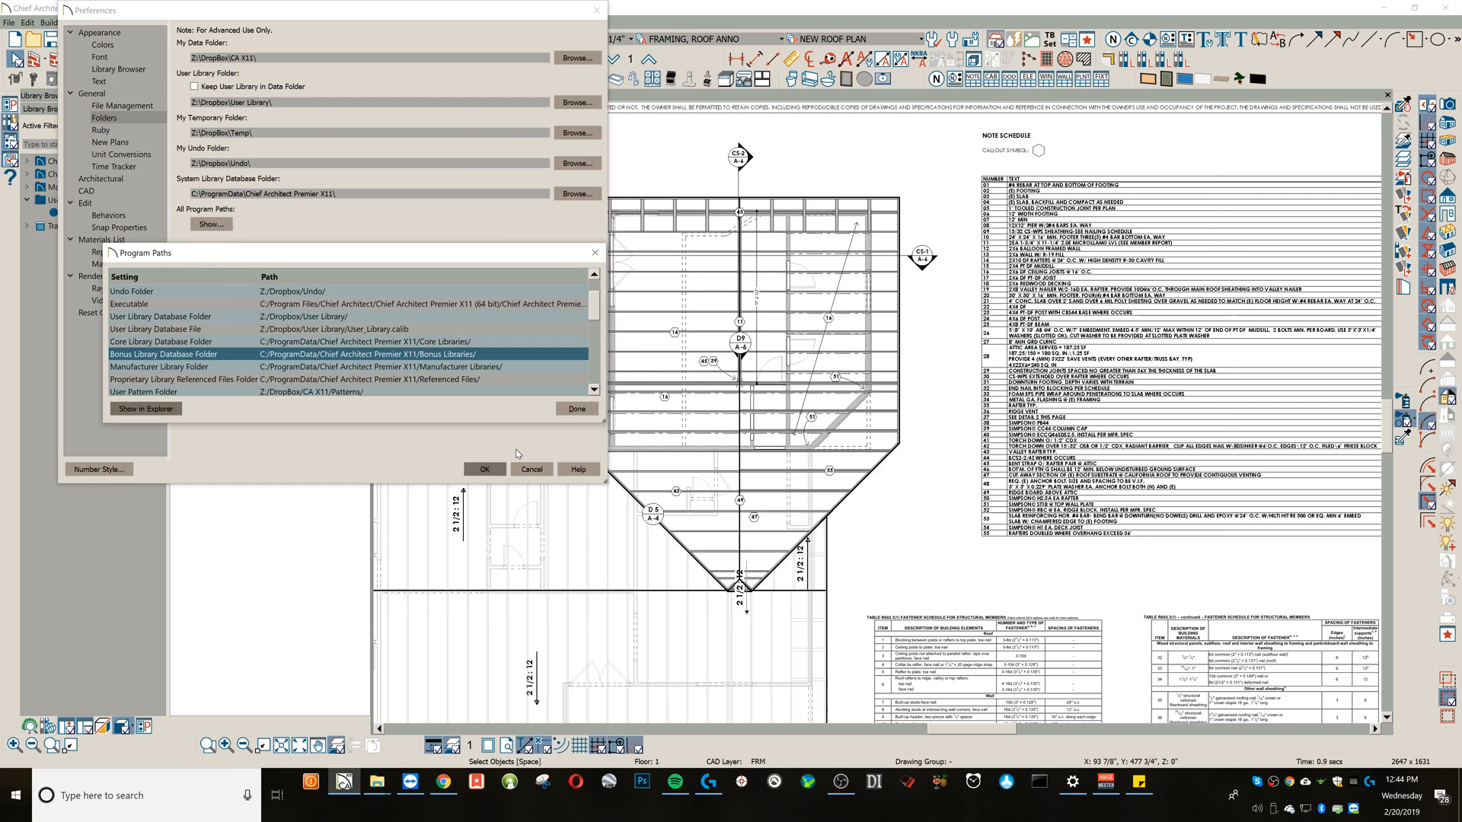
Close the Program Paths listing and Preferences without saving, then select the User Catalog library.
key(alt+Tab)
click(846, 241)
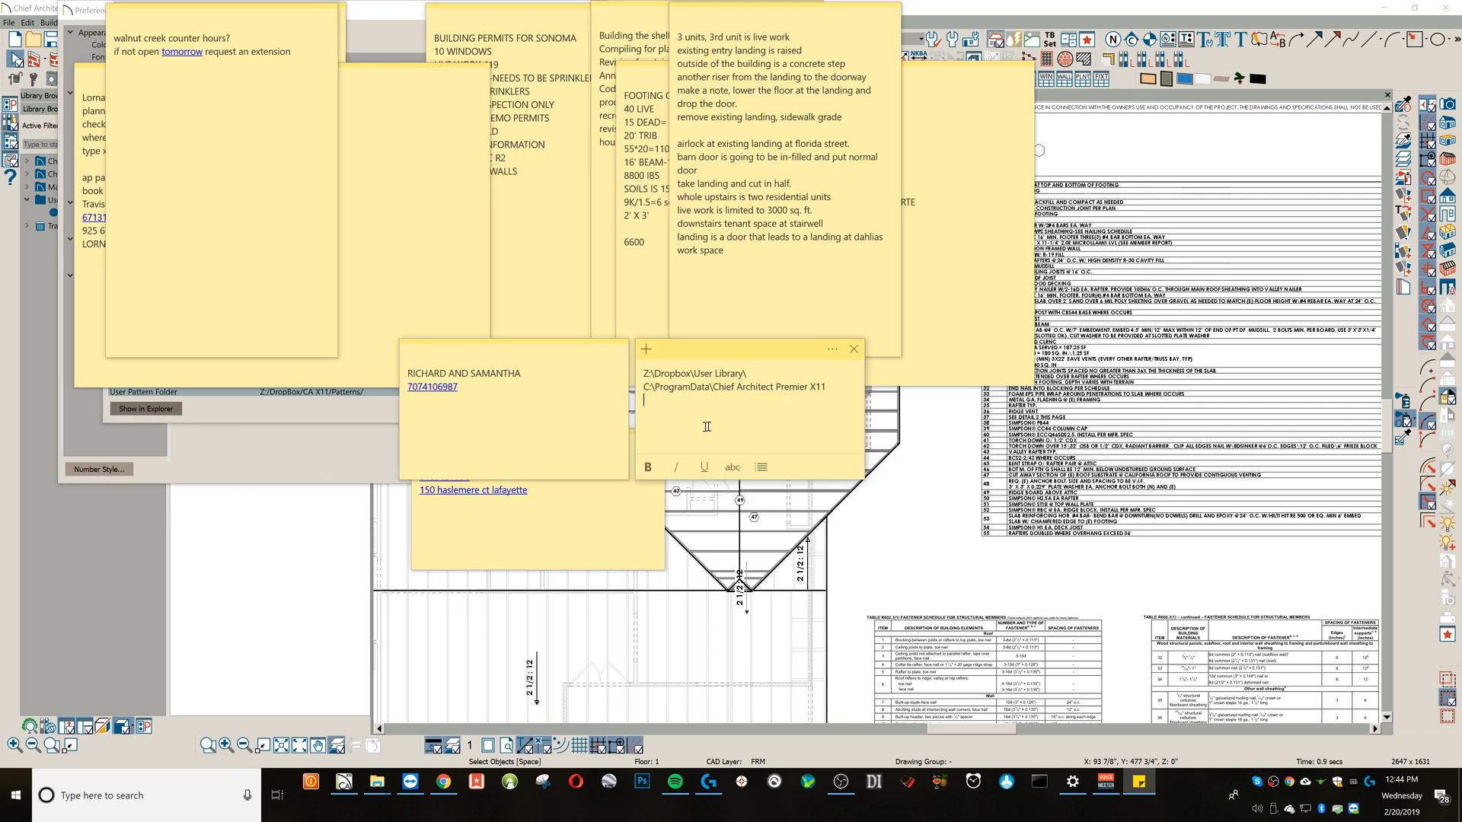
key(alt+Tab)
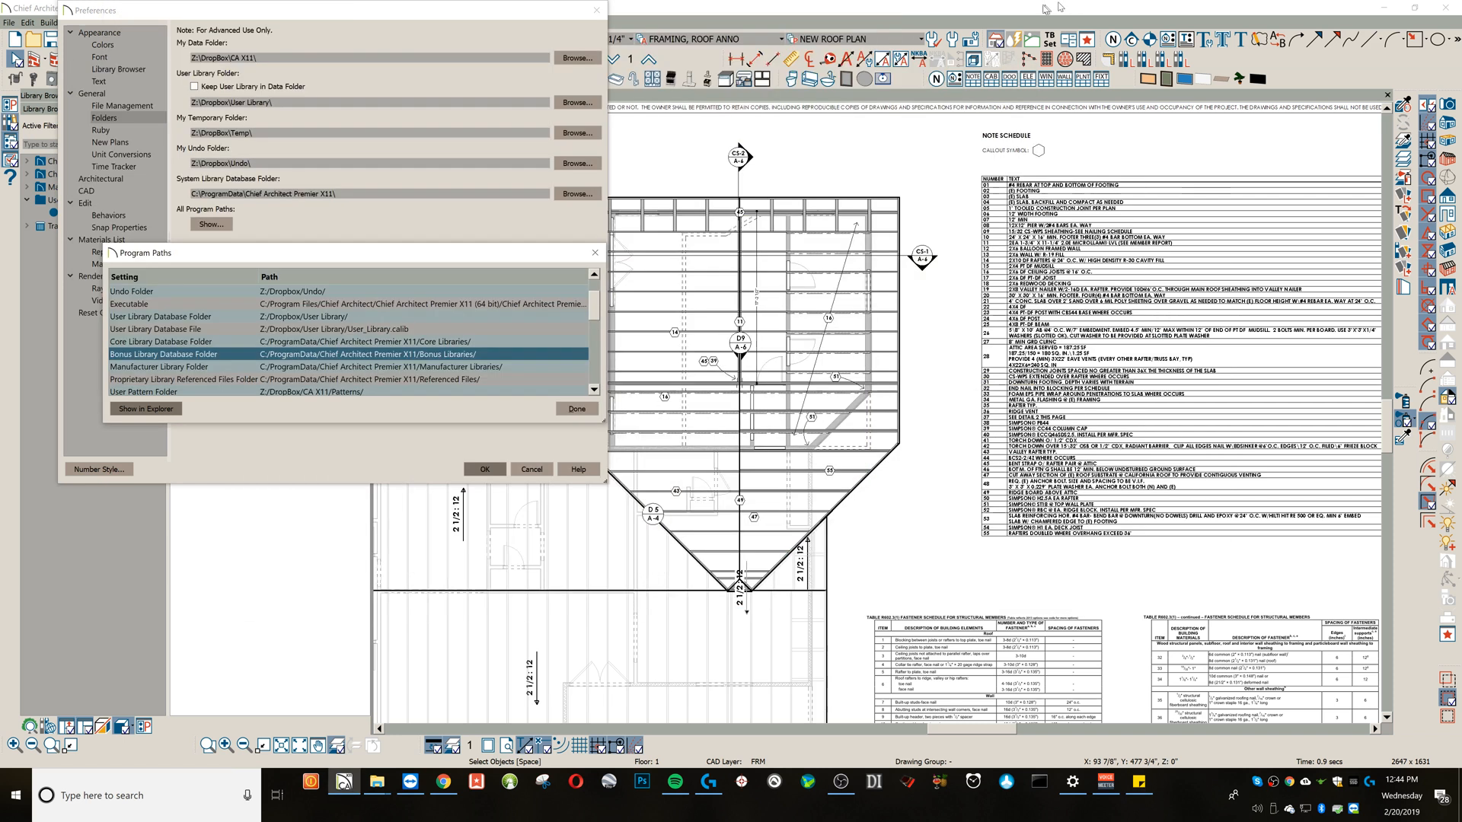
click(577, 408)
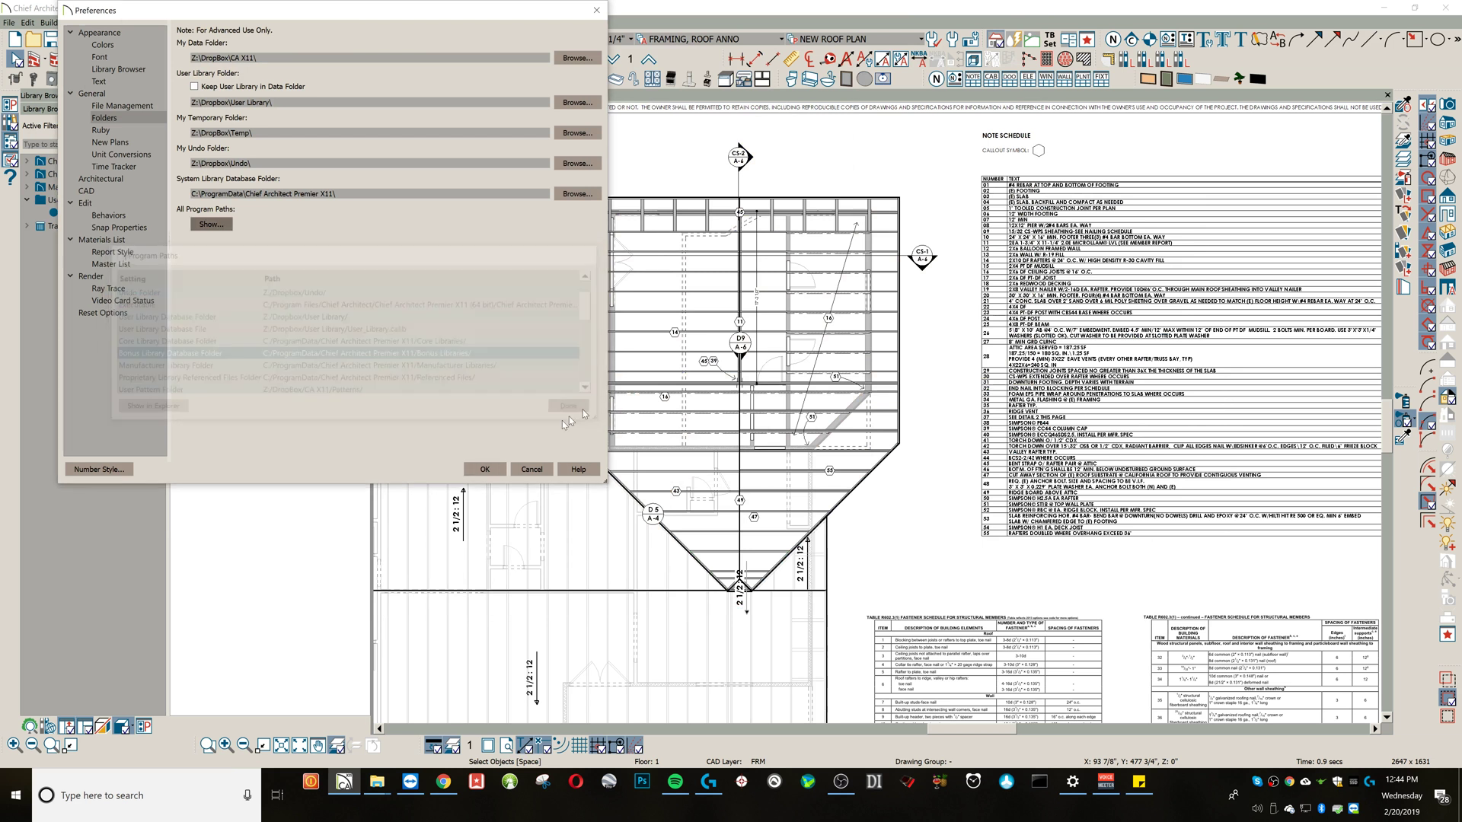
click(531, 470)
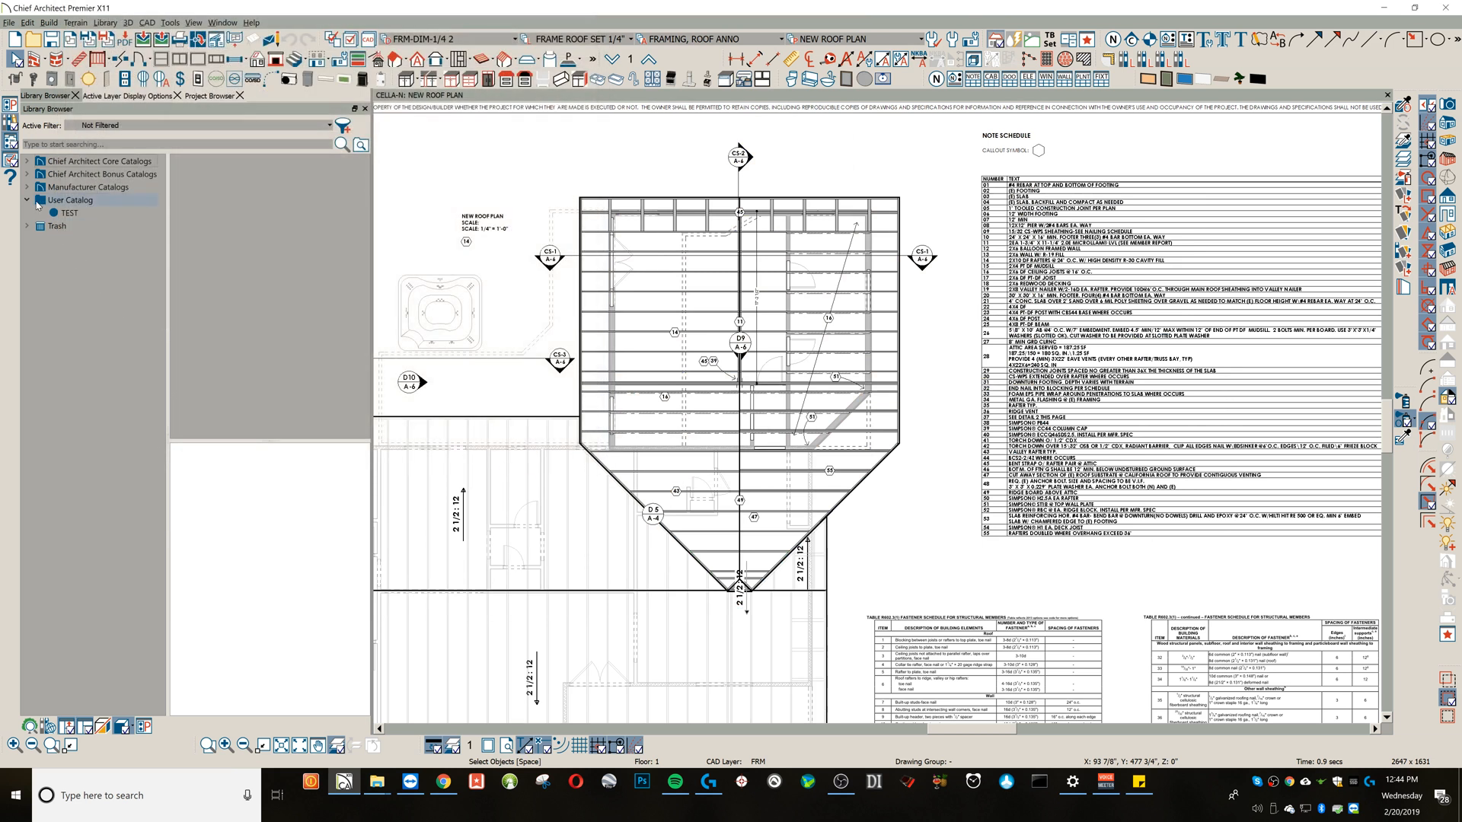
click(68, 200)
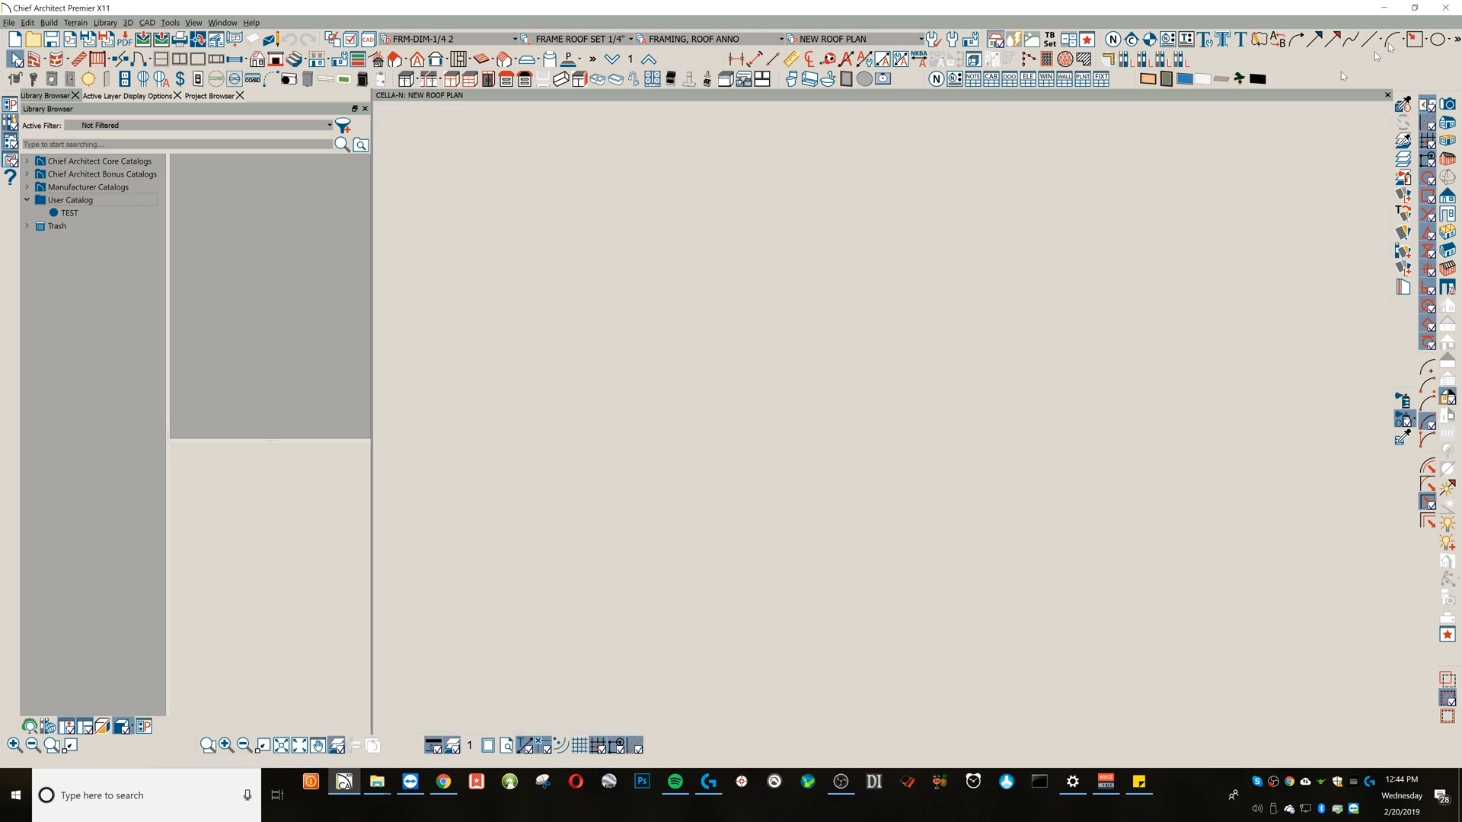
Switch from Chief Architect to the Chrome window via the taskbar.
click(420, 704)
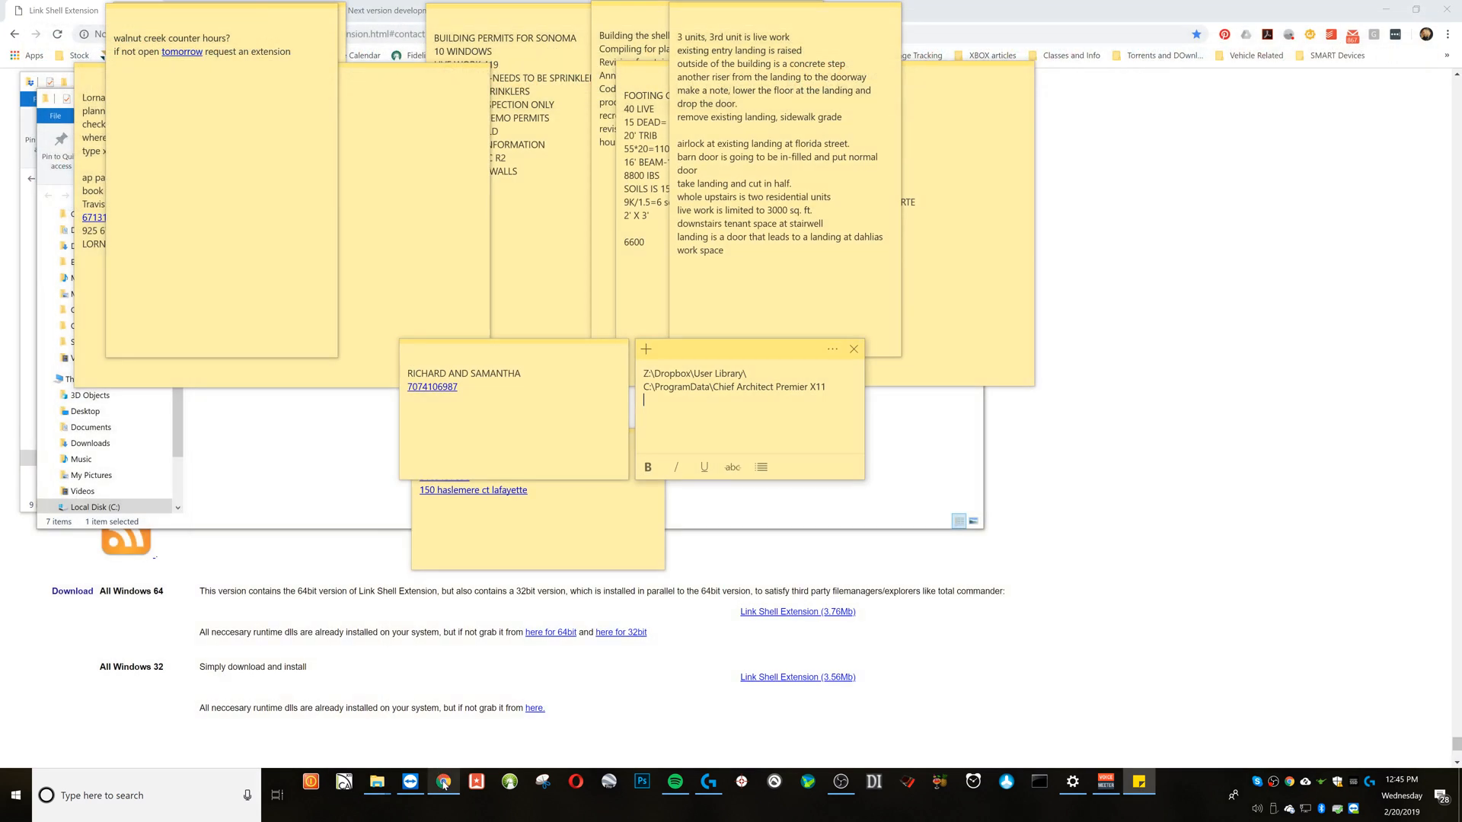
On the Link Shell Extension site, reach the Download section with Windows 64/32 installers, then minimize the browser.
click(444, 784)
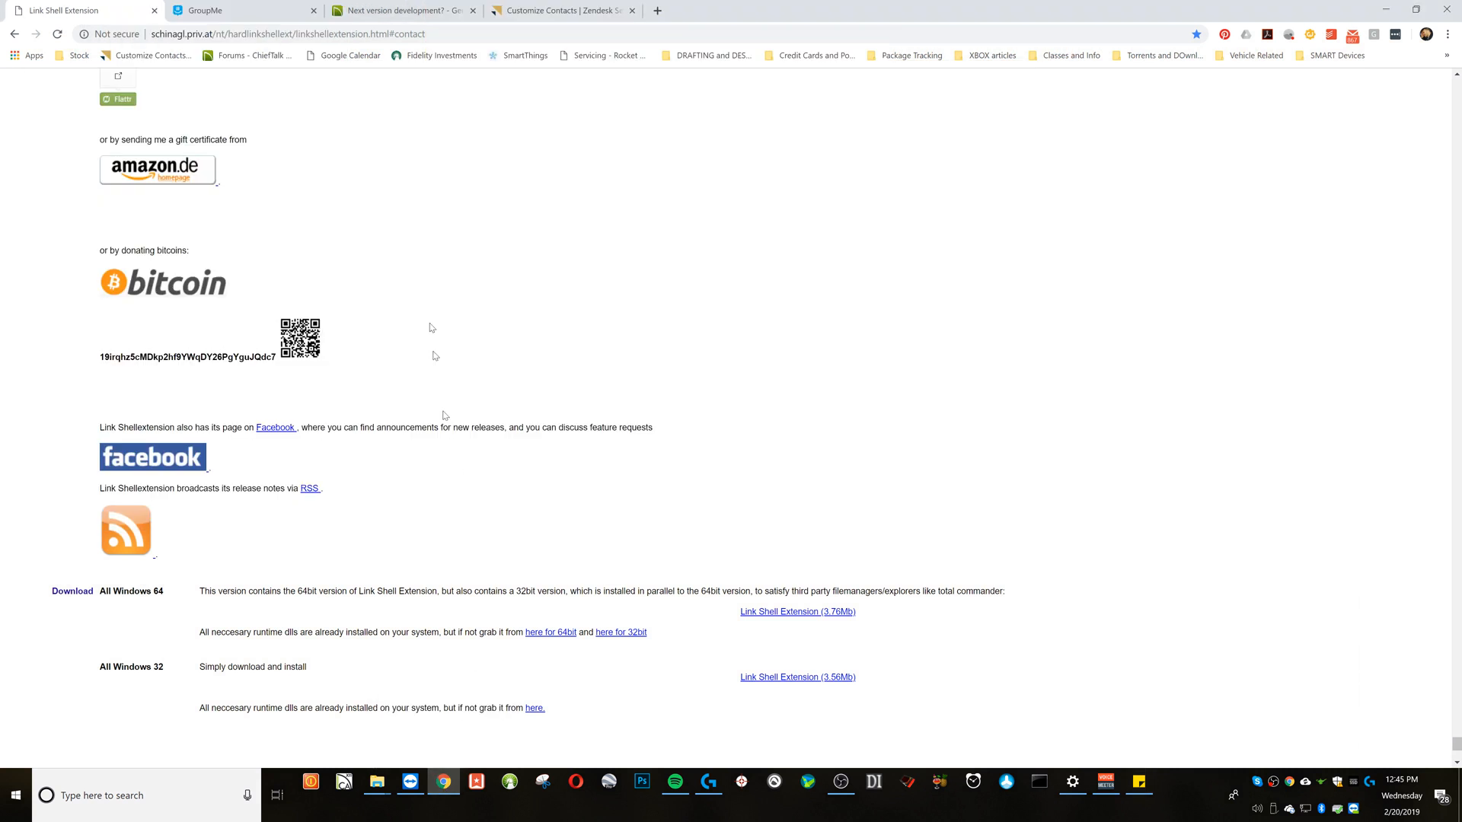
click(319, 33)
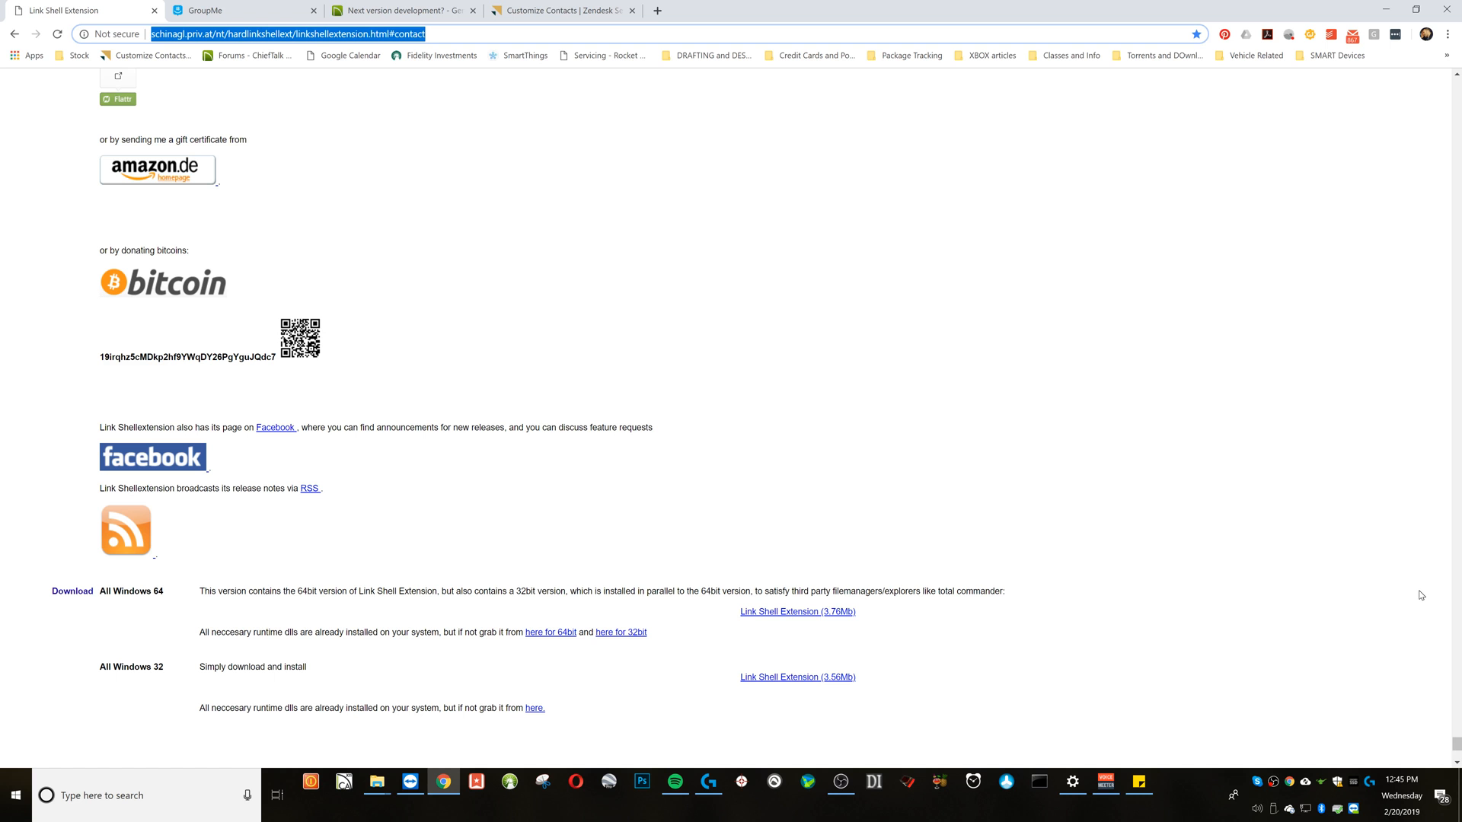
key(ctrl+v)
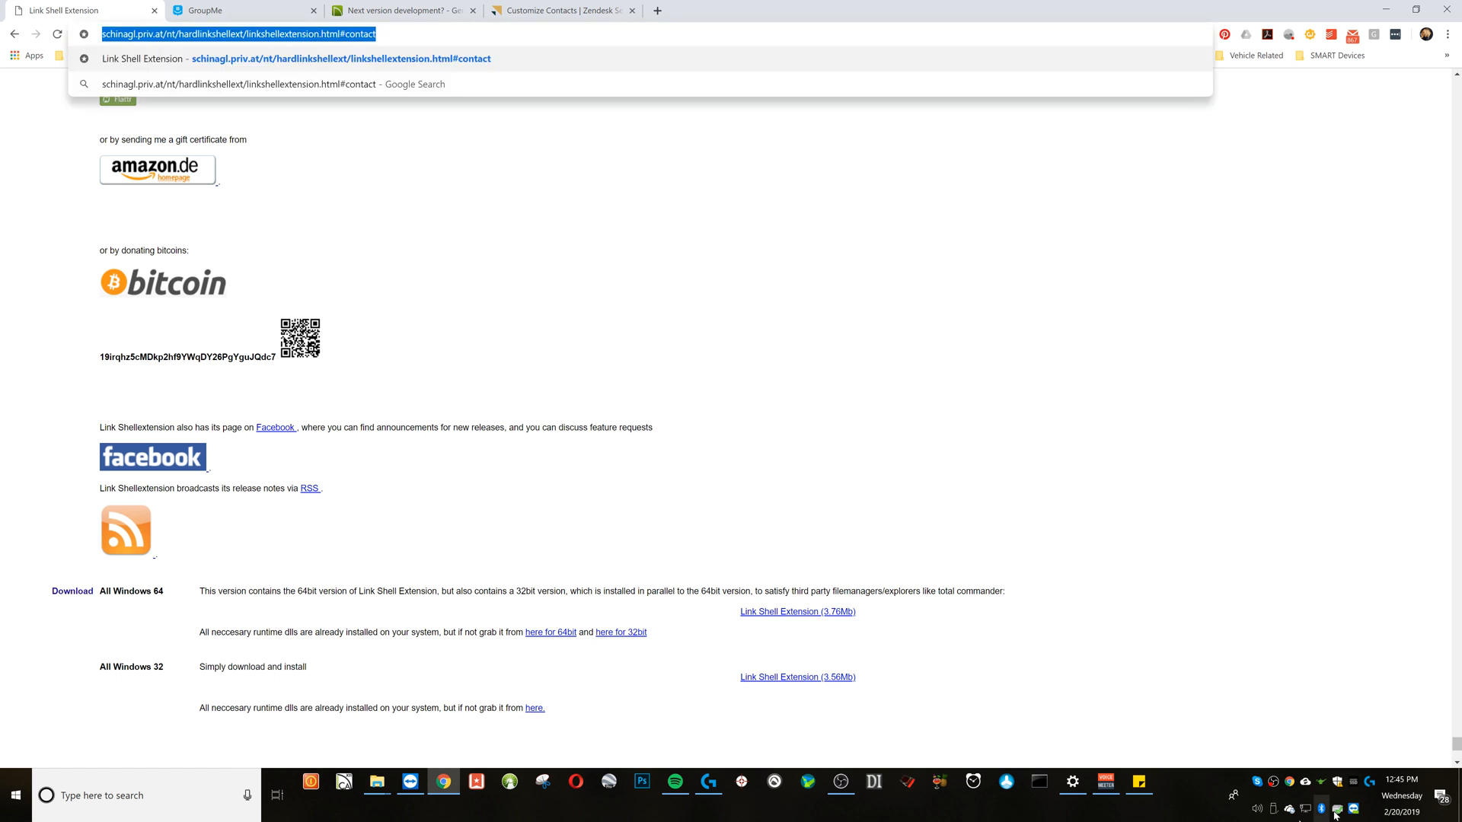
click(1196, 613)
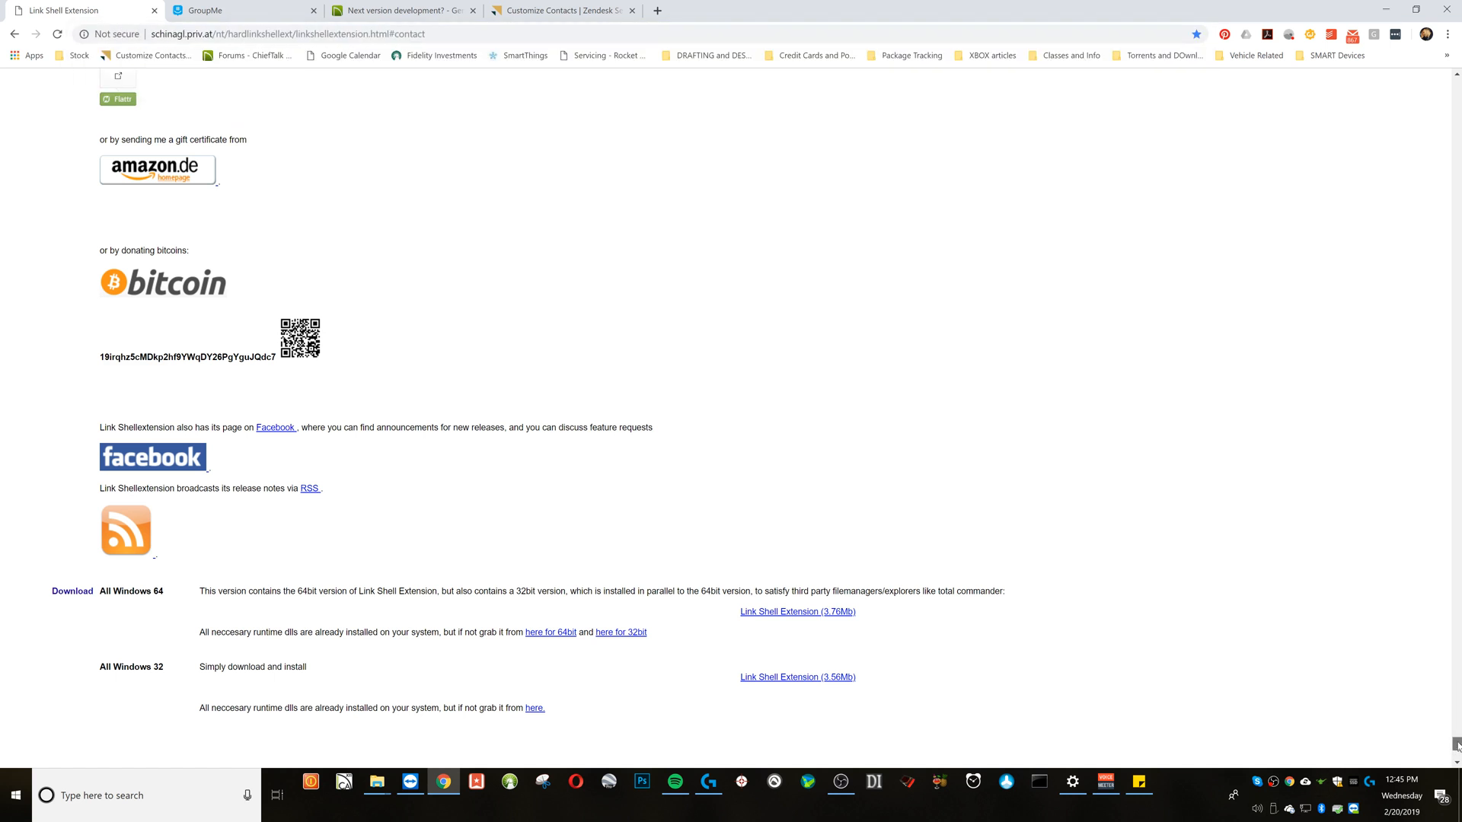
drag(1457, 741, 1457, 72)
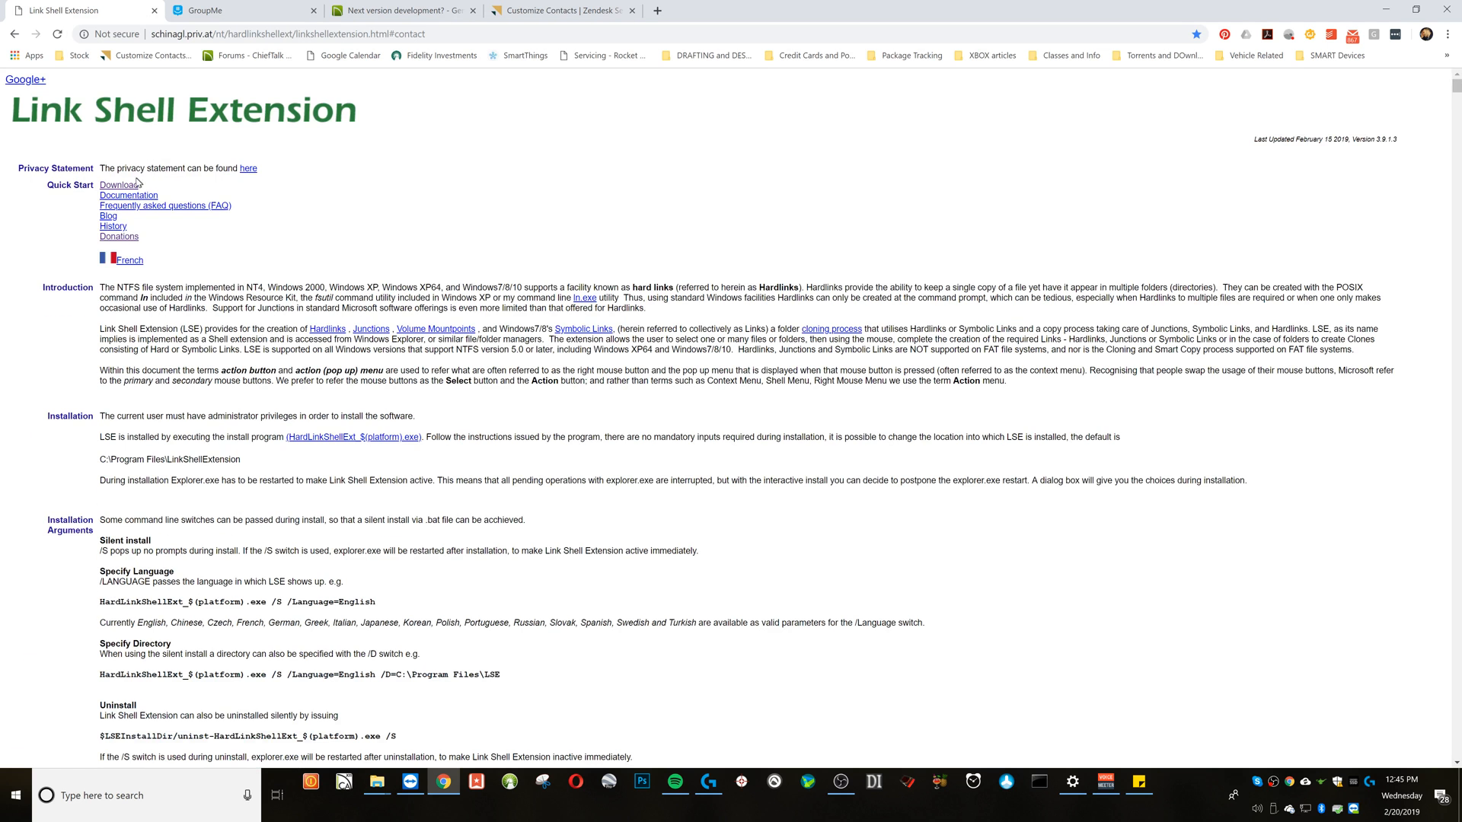
click(118, 184)
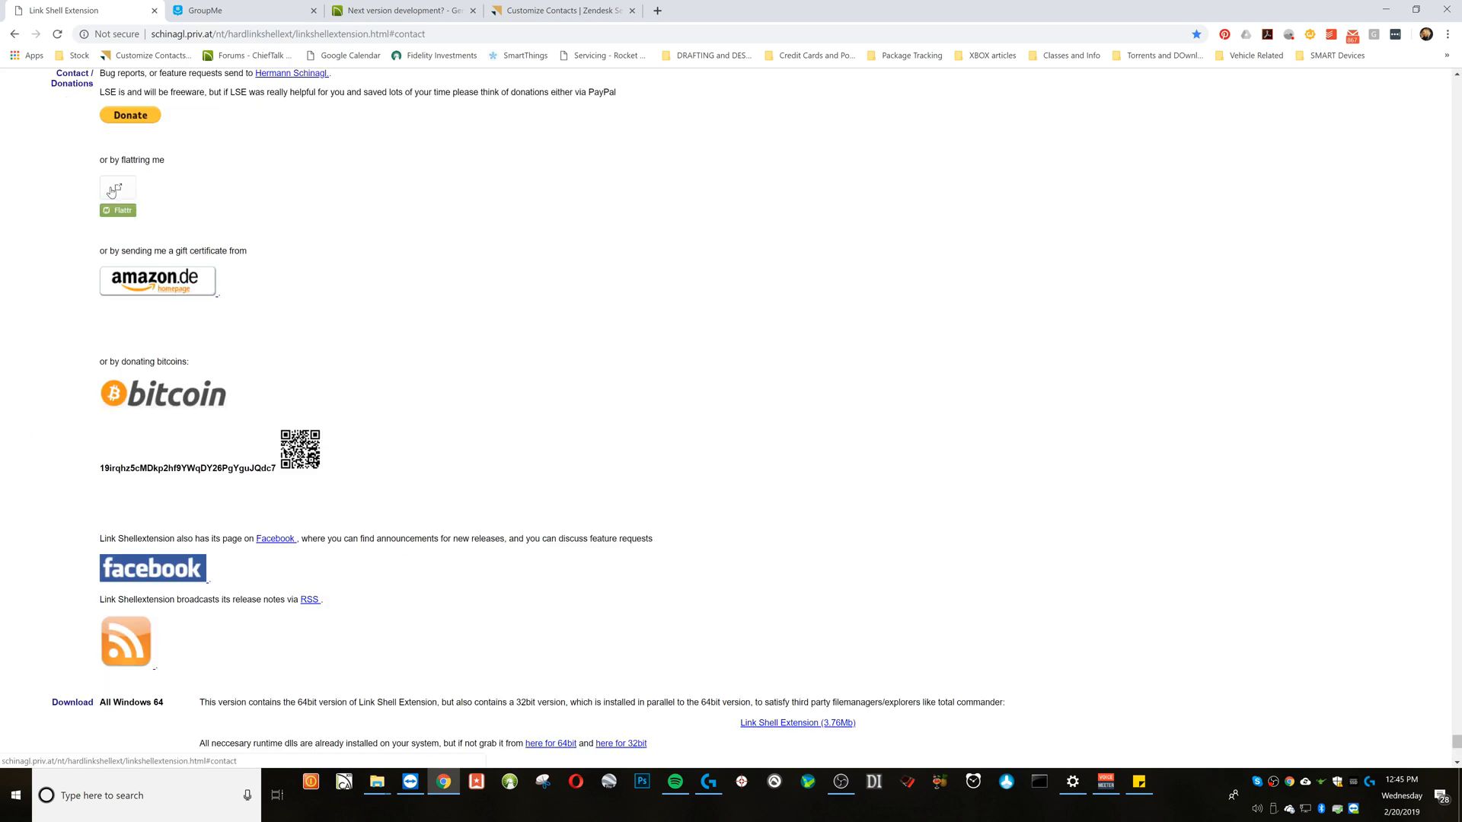
scroll(417, 642, down, 1)
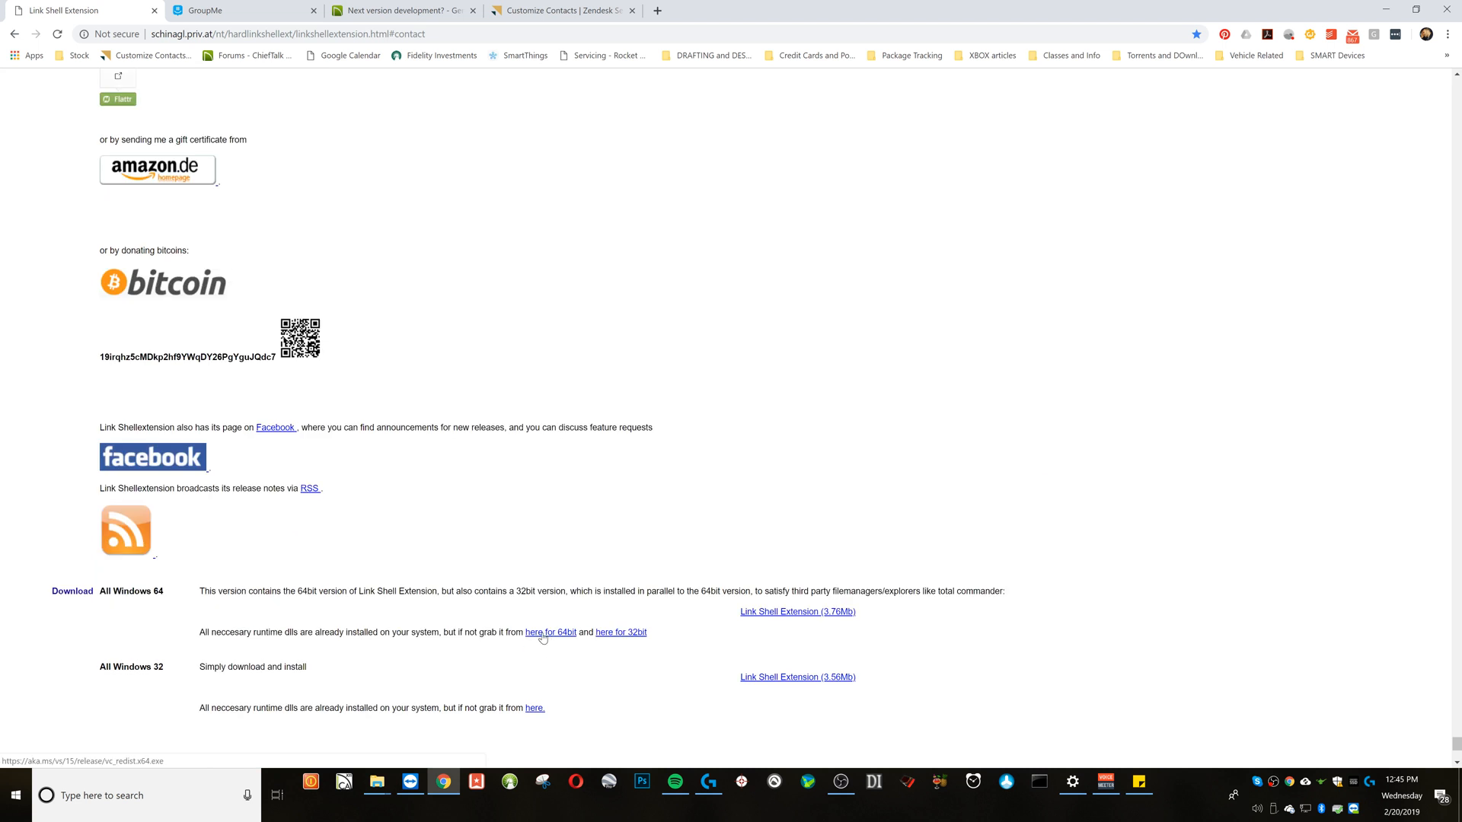
click(1386, 10)
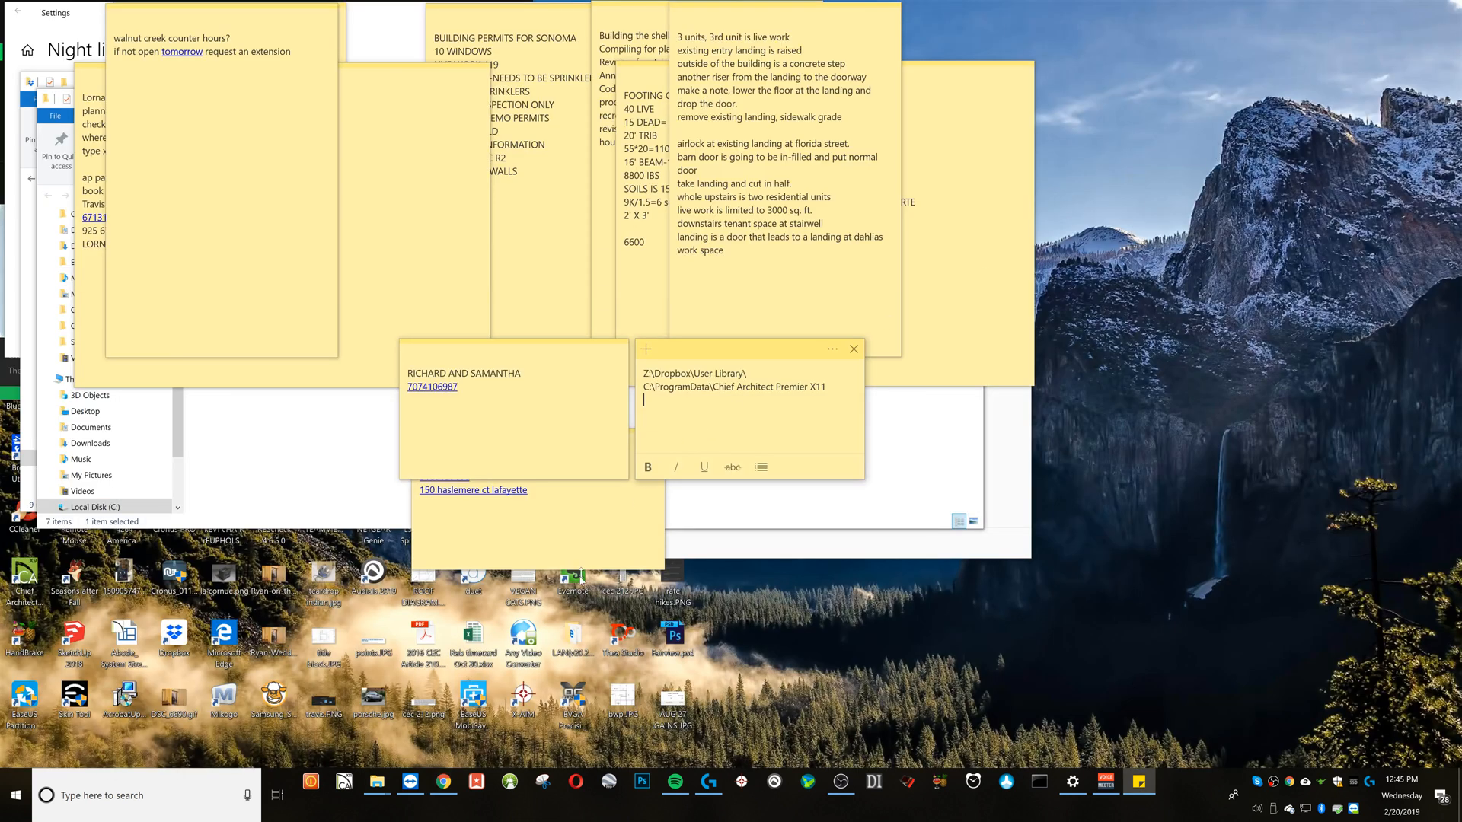
Close the earlier Chief Architect and Dropbox Explorer windows and start a fresh File Explorer window.
click(377, 782)
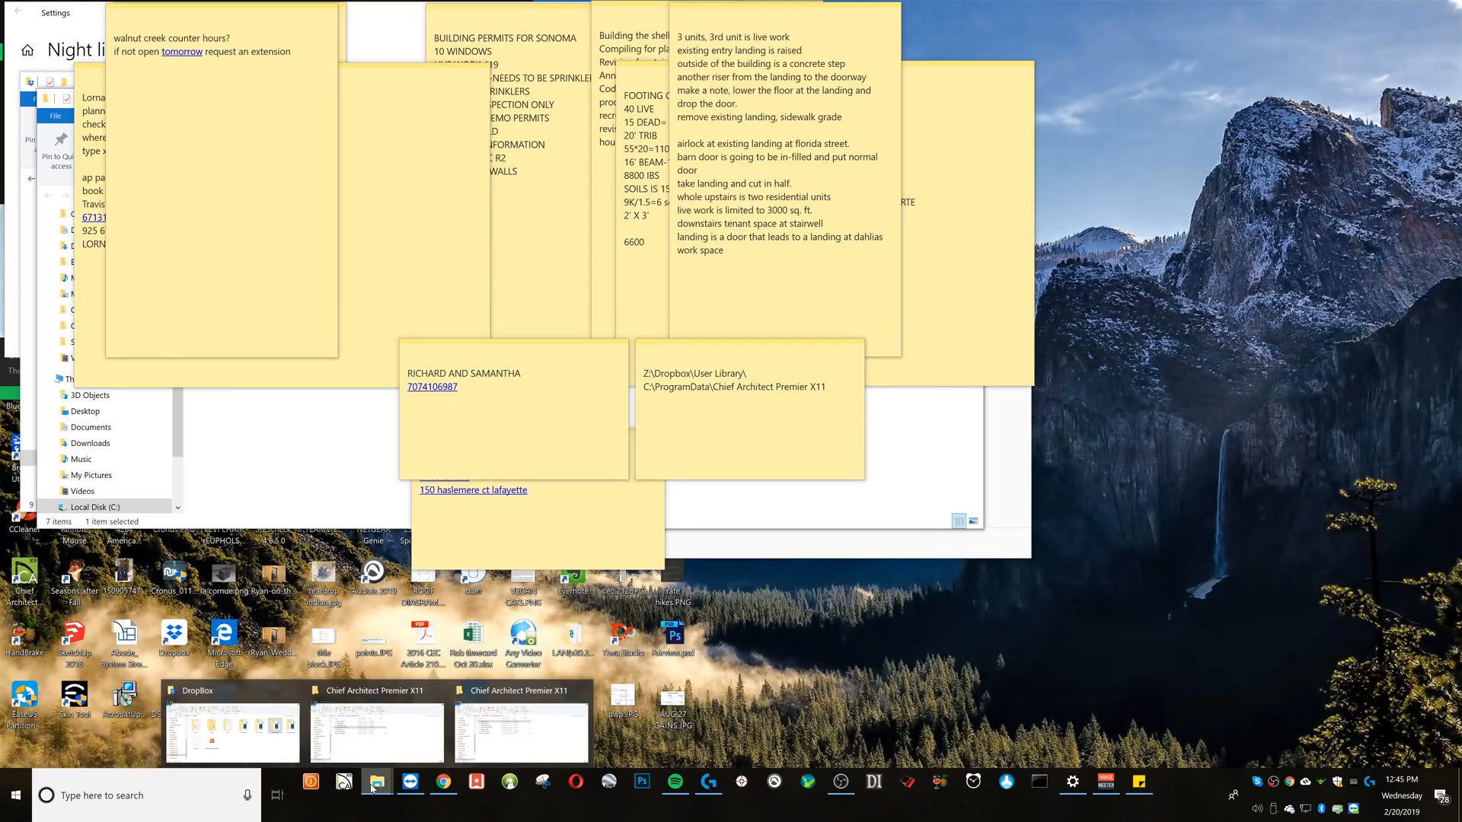
mouse_move(377, 722)
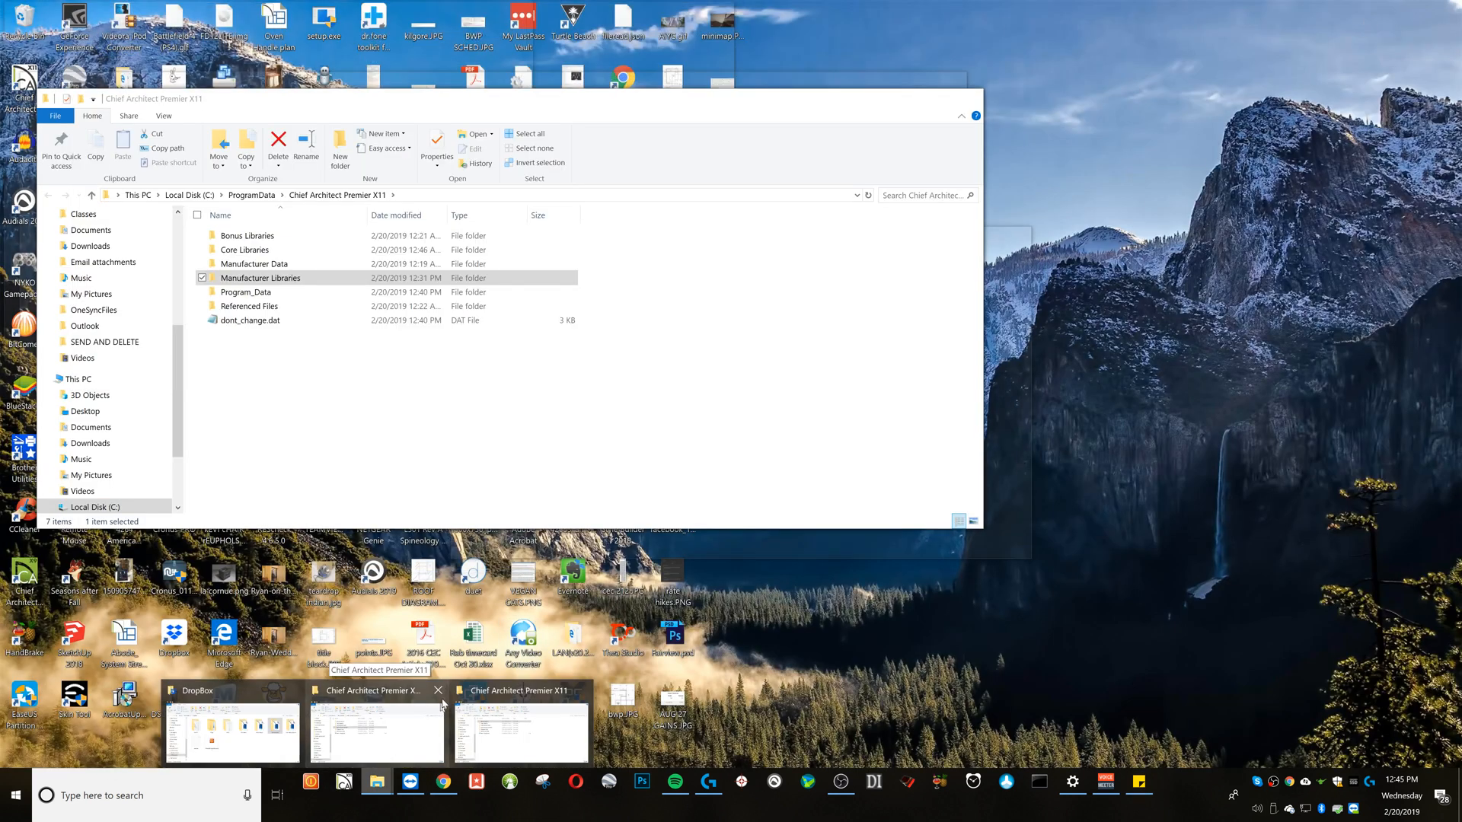
click(439, 690)
click(439, 690)
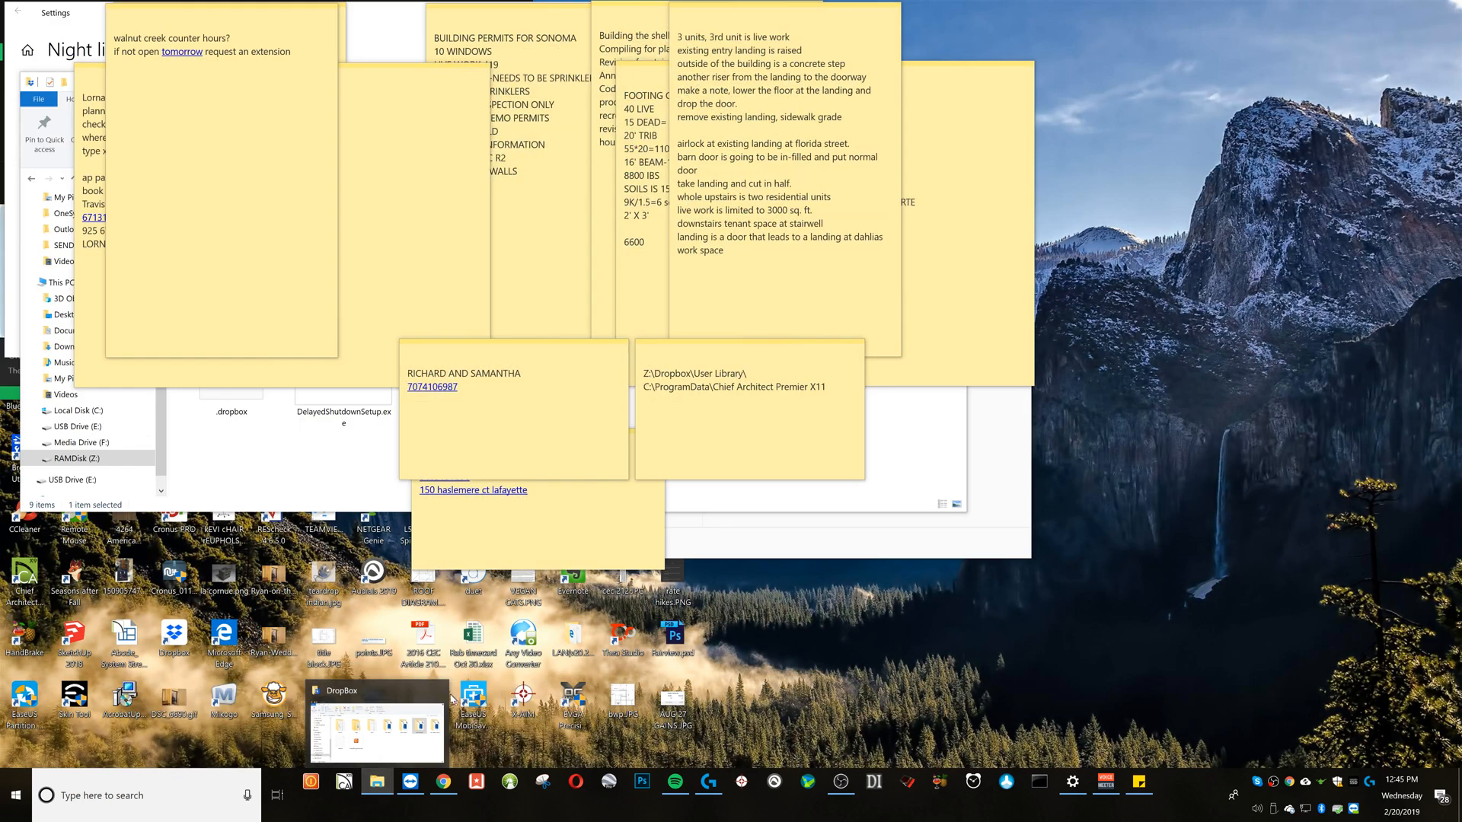
click(440, 690)
click(721, 389)
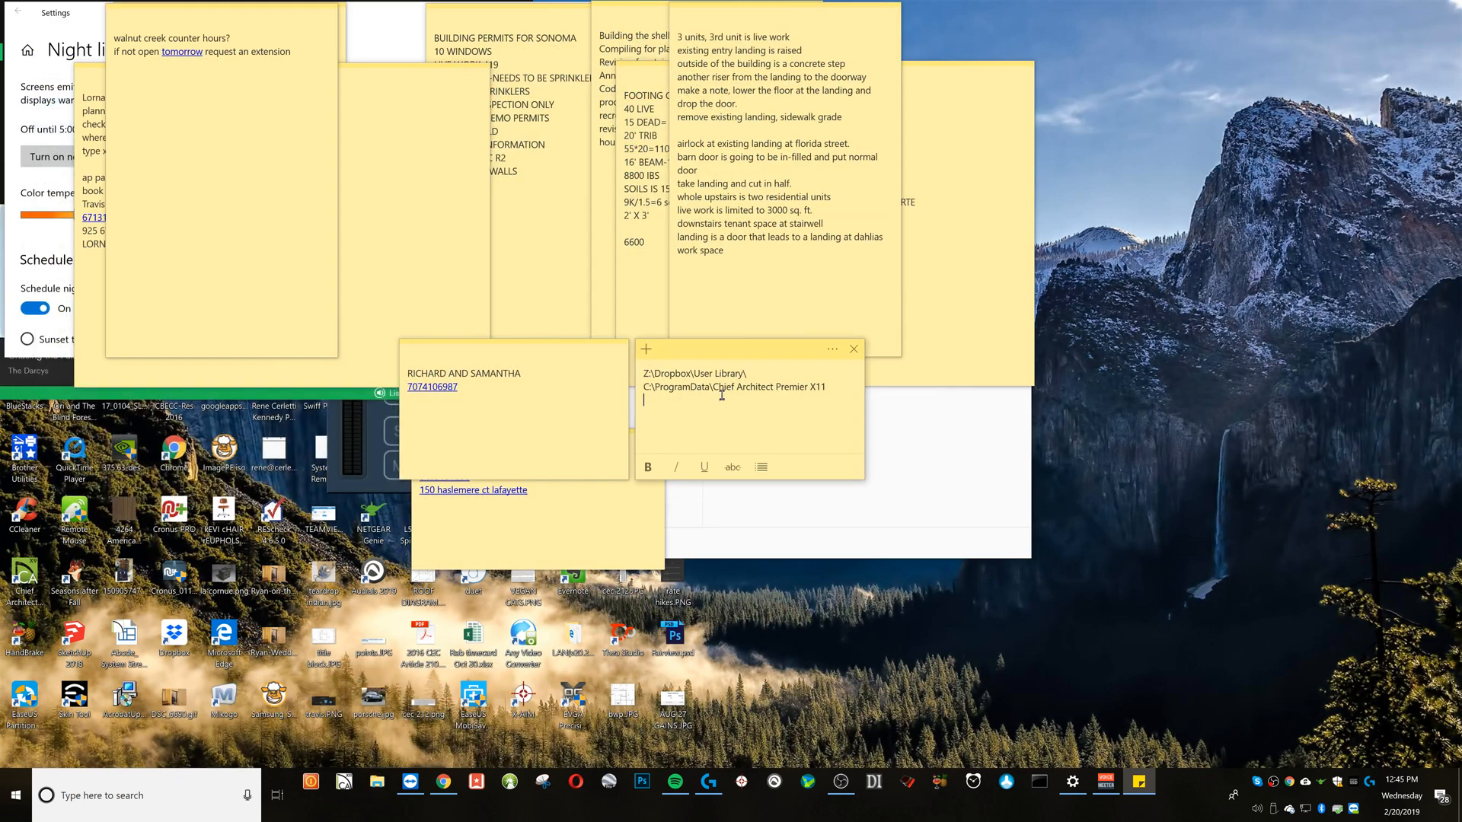
click(374, 786)
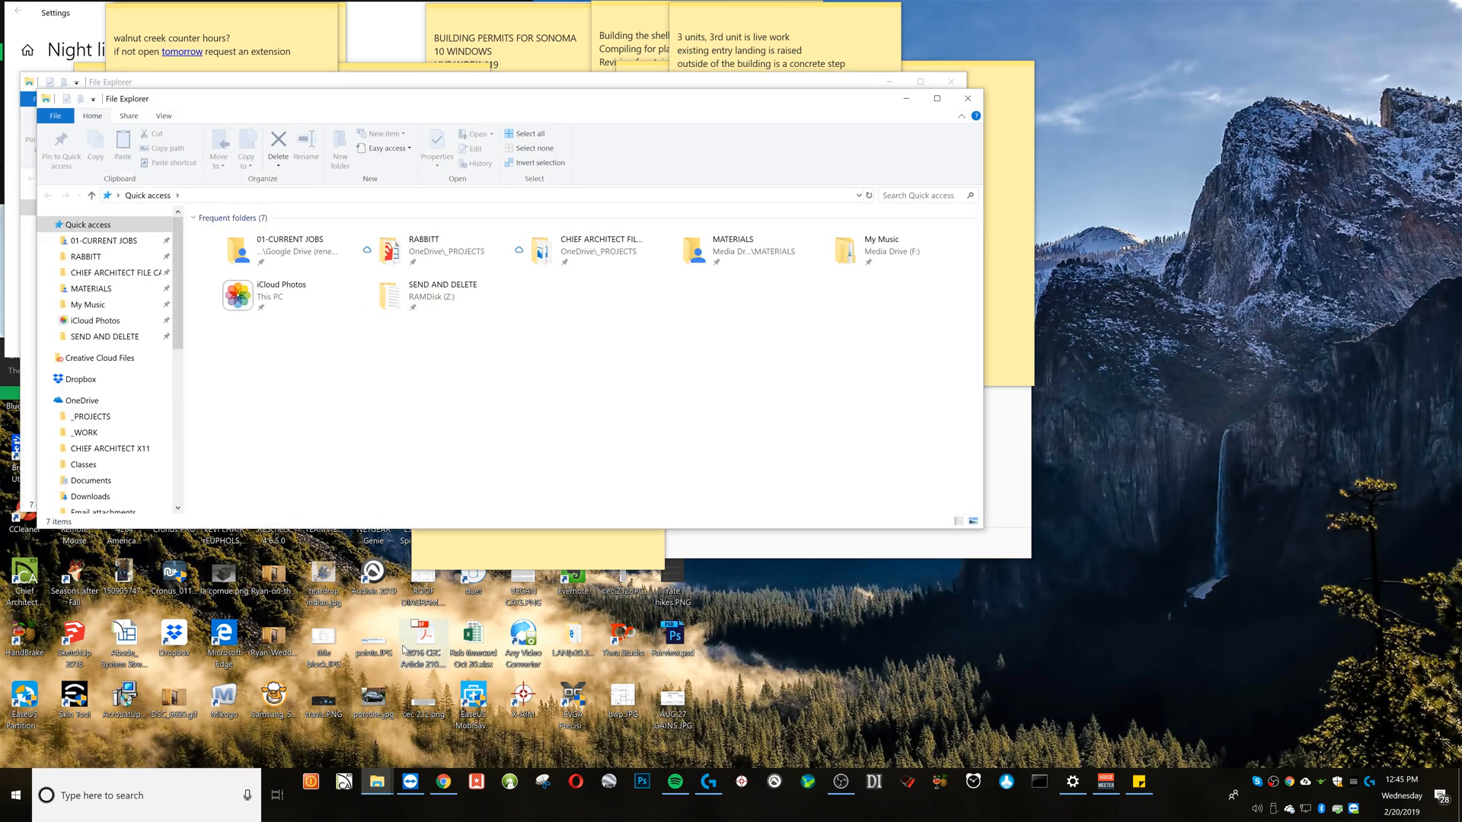
Snap two Explorer windows side by side and navigate the right one to Dropbox\User Library 2.
key(super+Right)
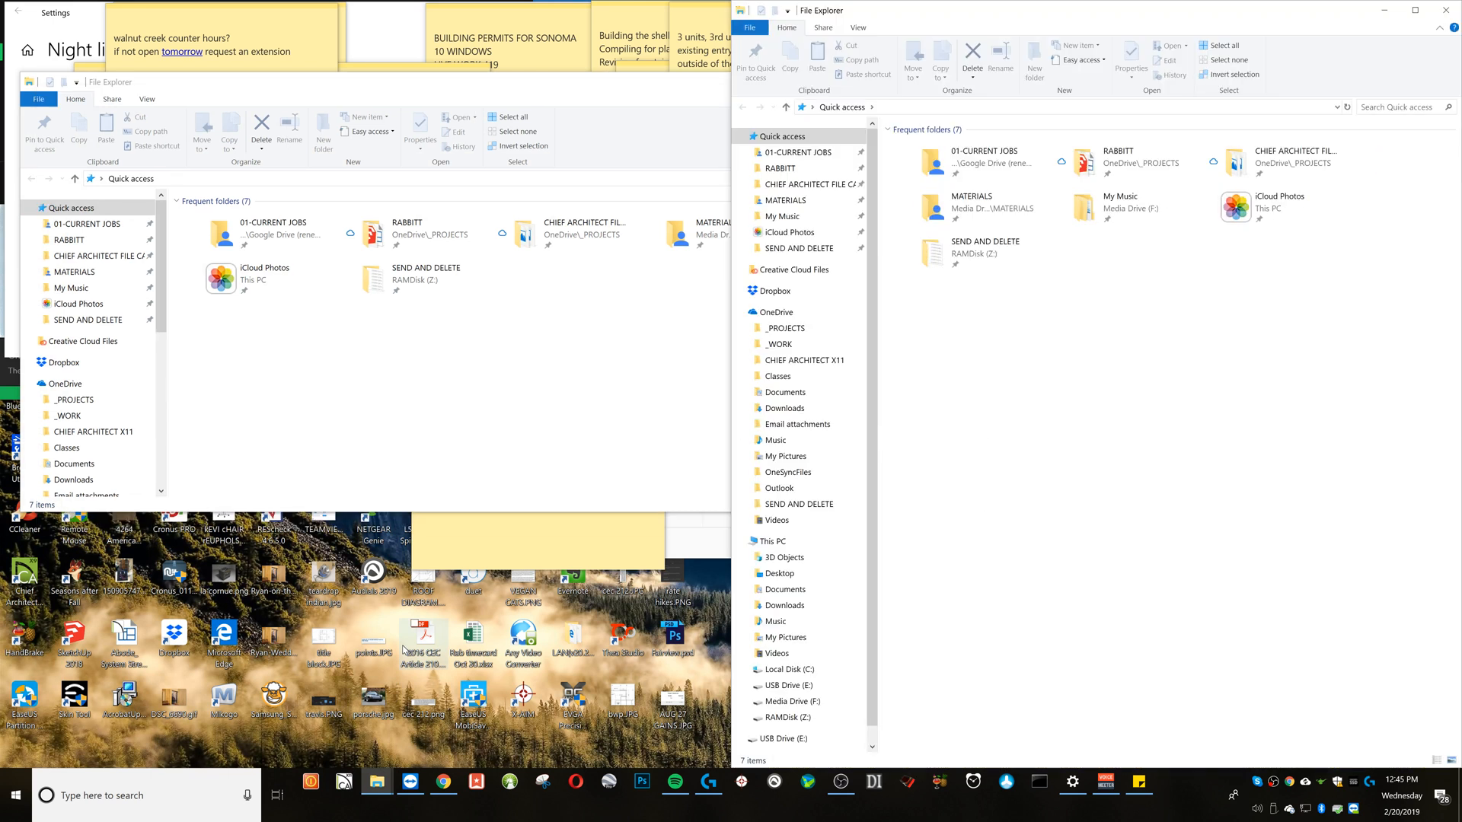
key(Return)
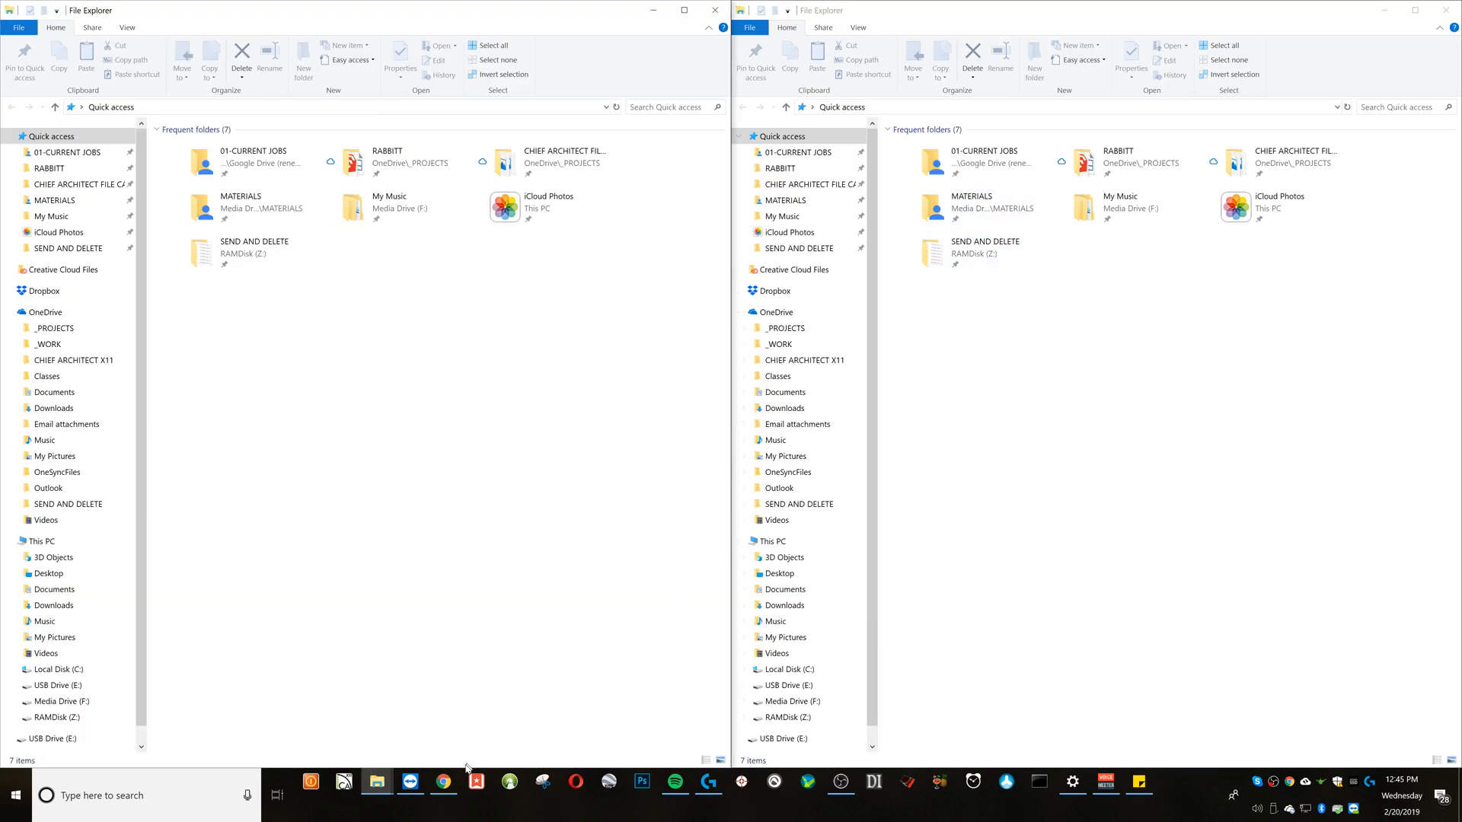
mouse_move(376, 782)
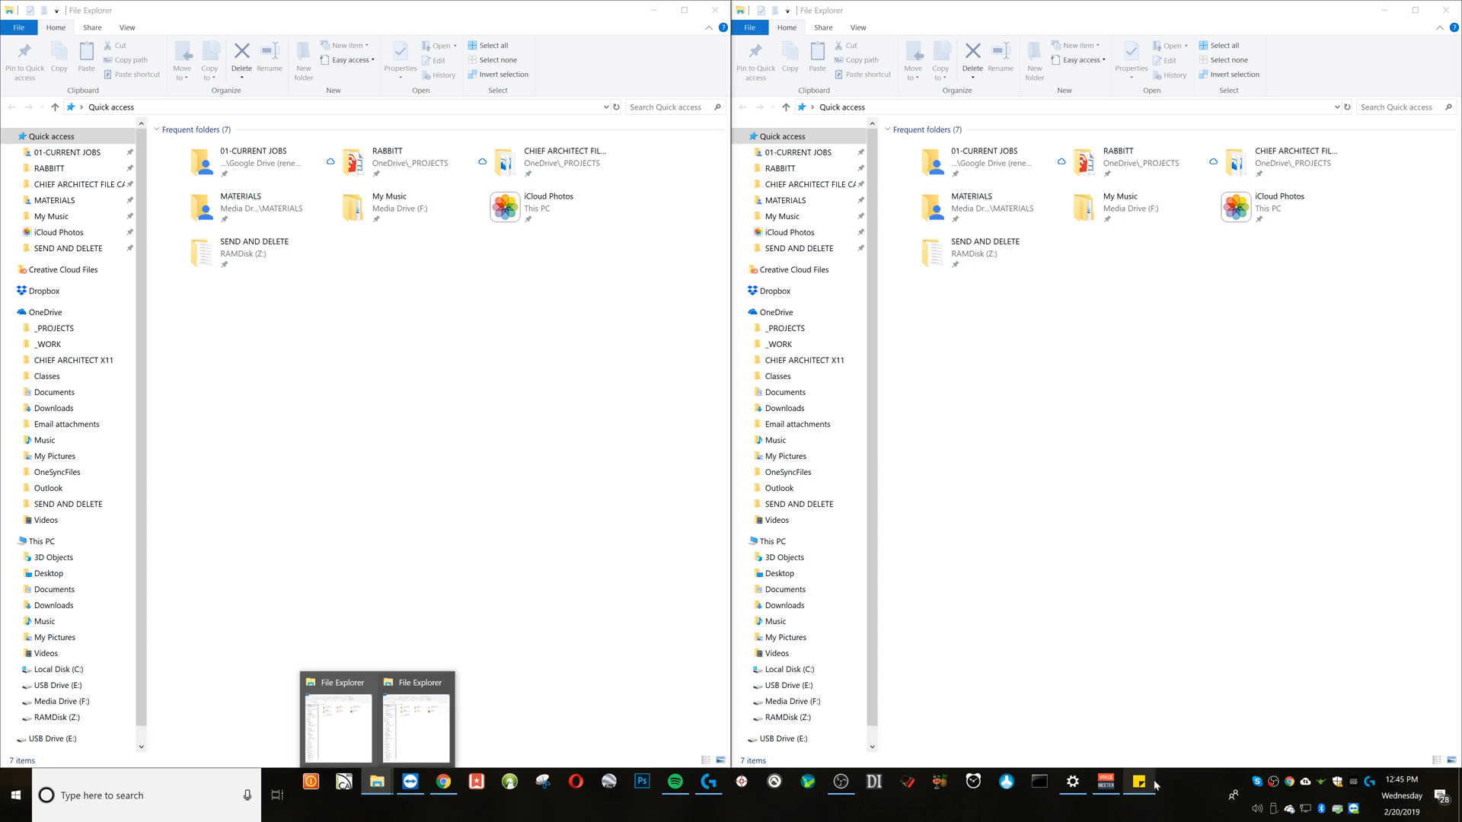
key(alt+Tab)
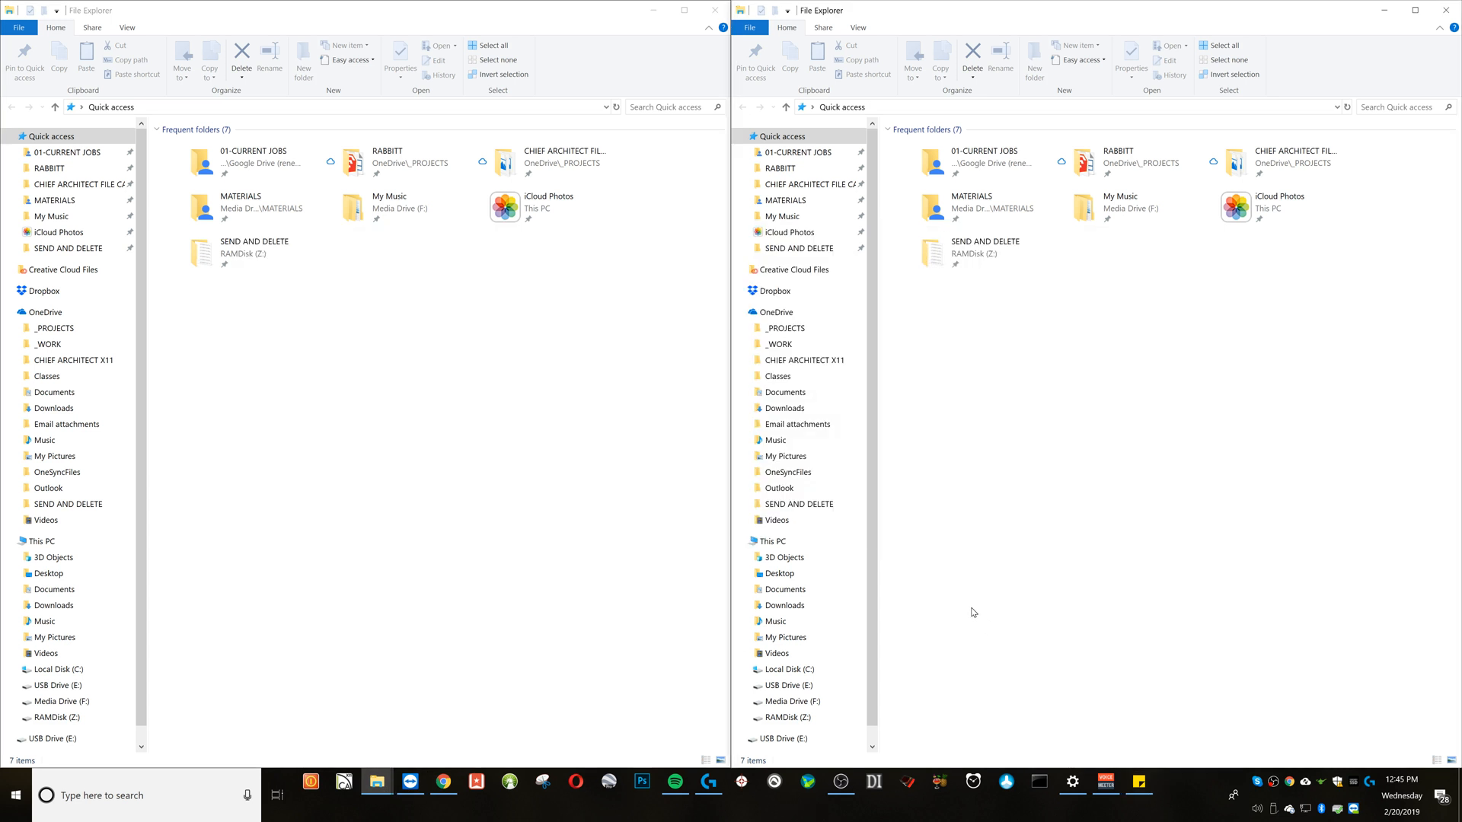
key(alt+Tab)
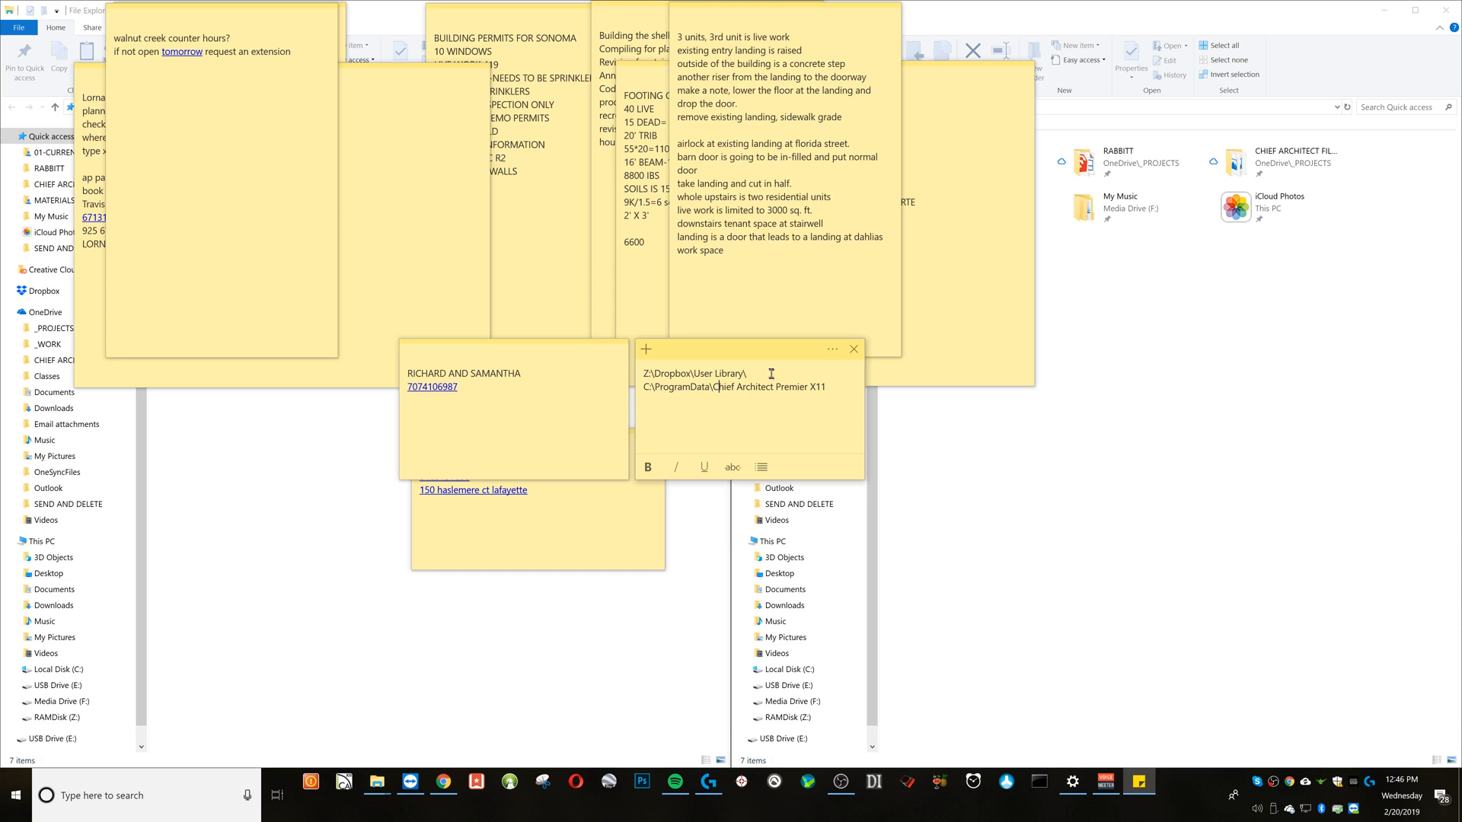
drag(763, 374, 641, 368)
click(1006, 126)
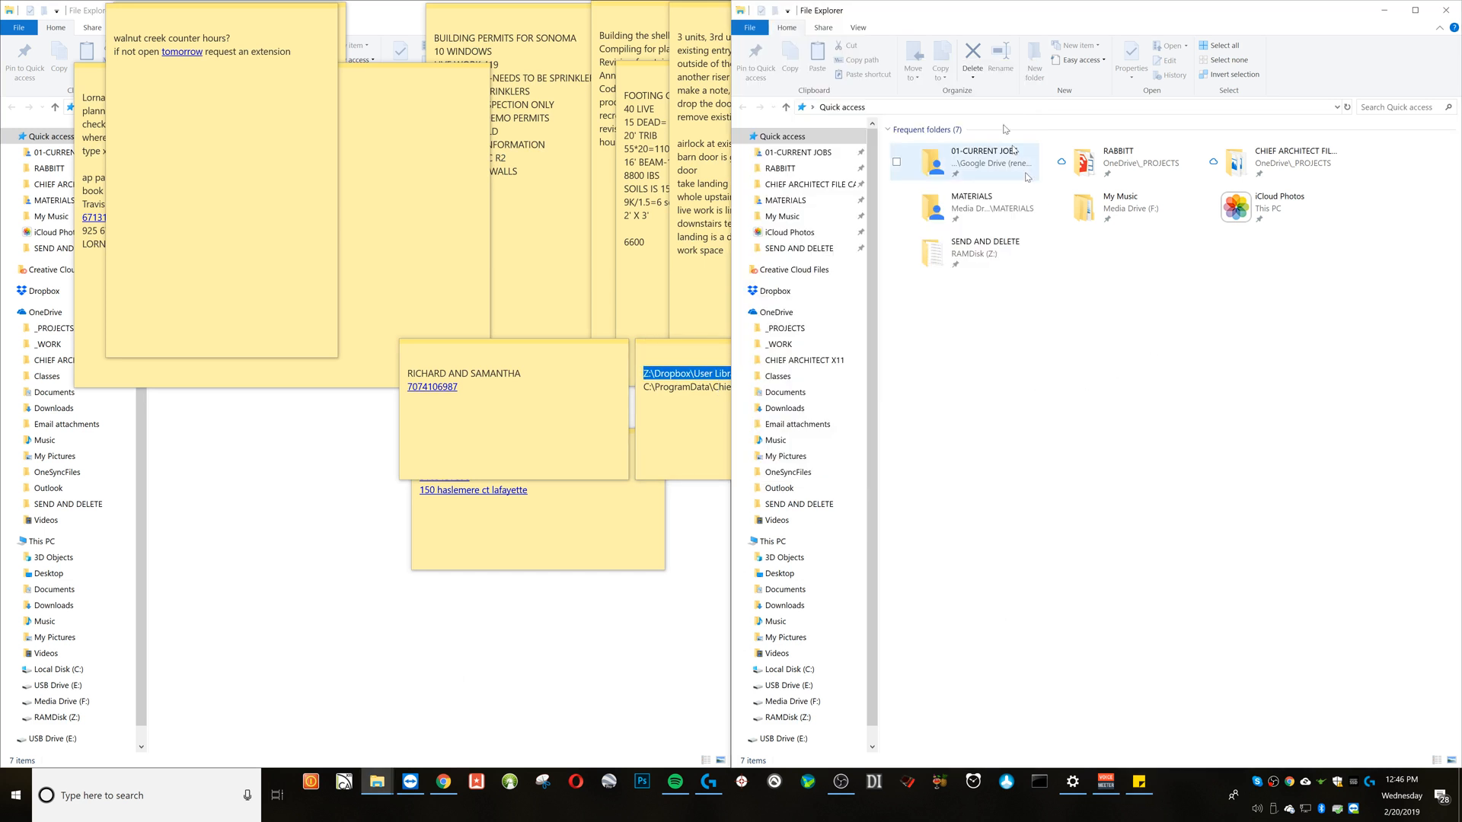
click(971, 106)
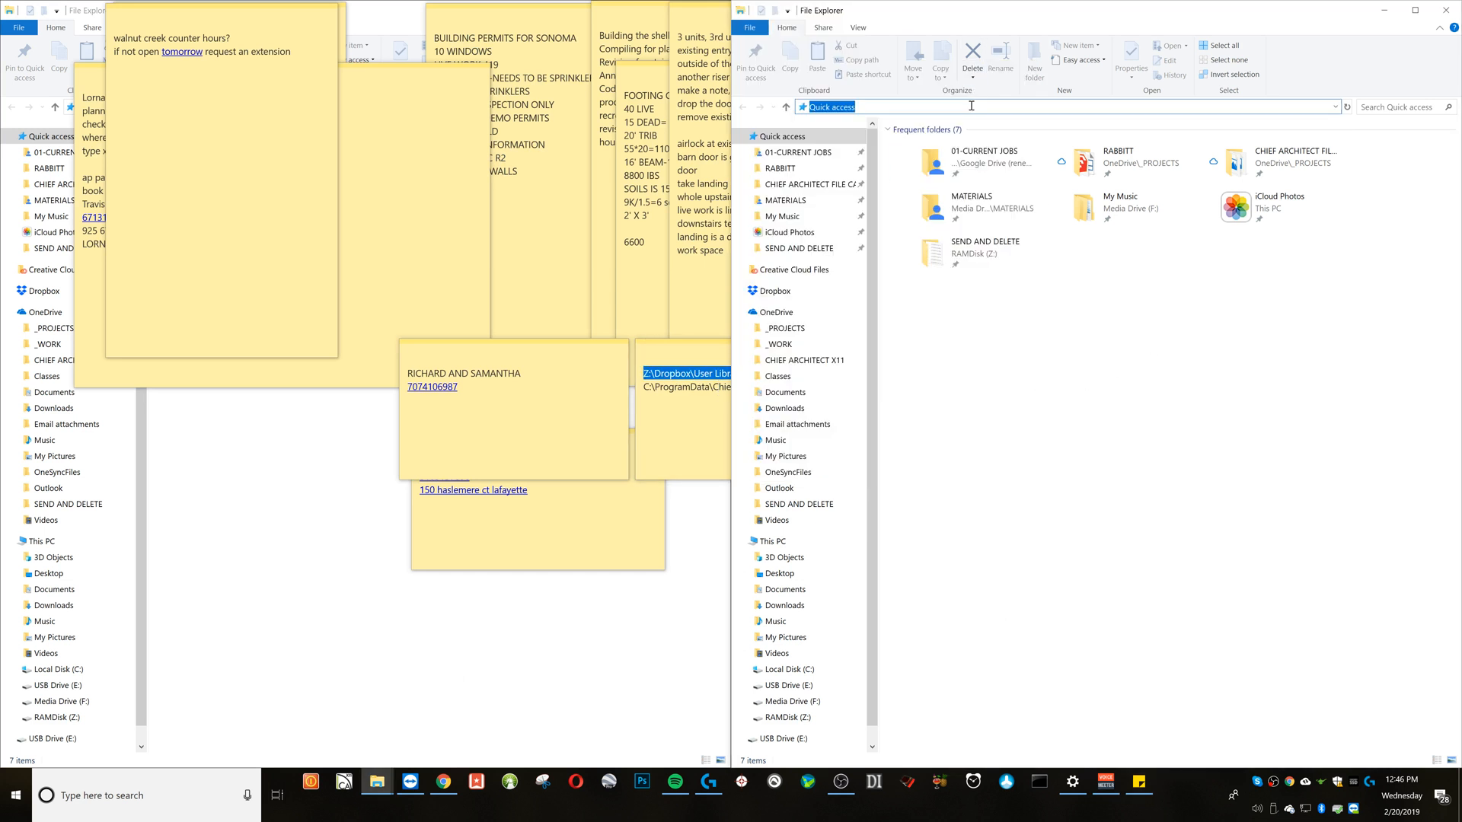
text(Z:\Dropbox\User Library\)
key(Return)
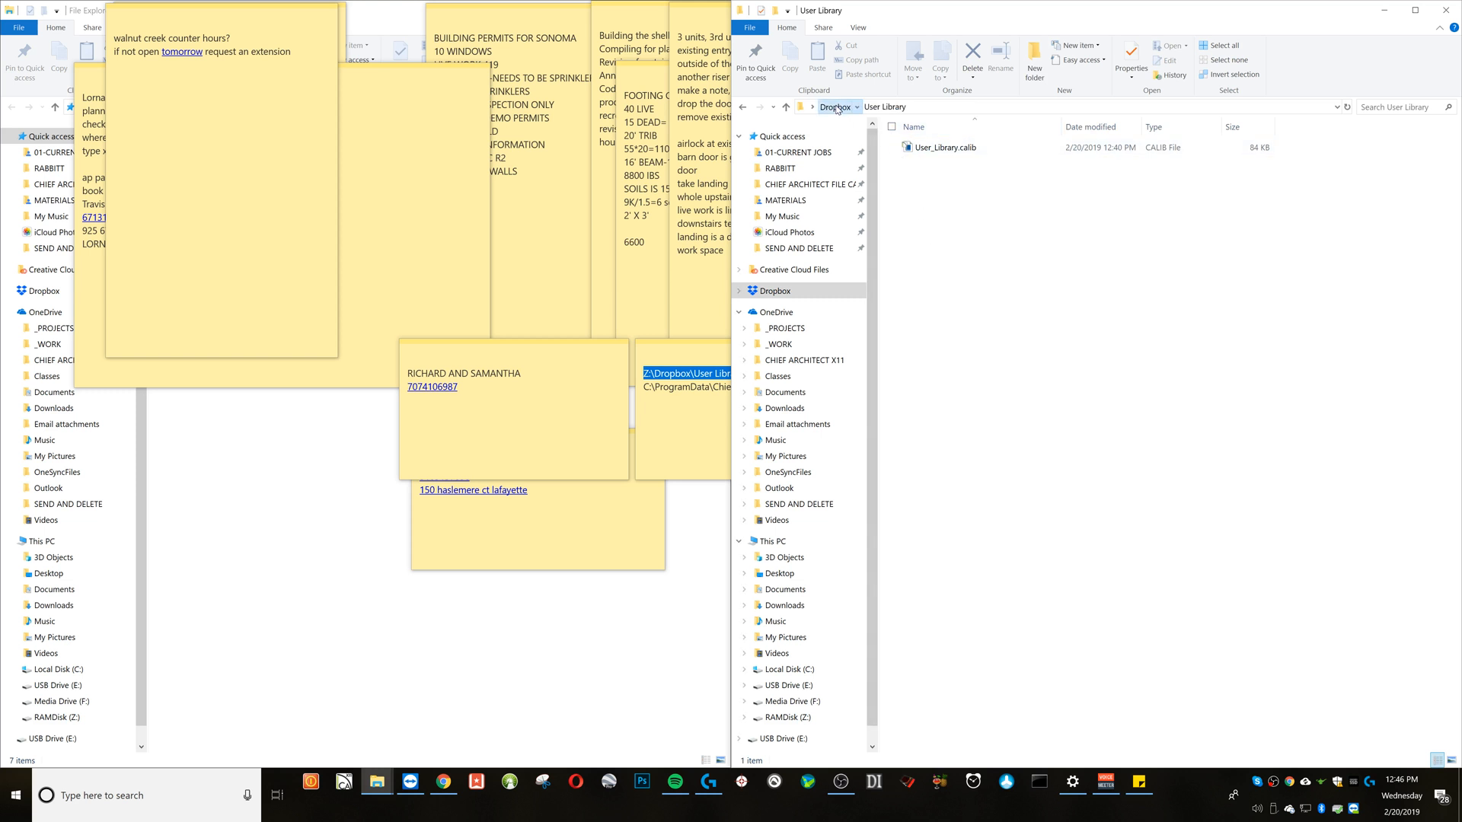
click(836, 107)
click(956, 203)
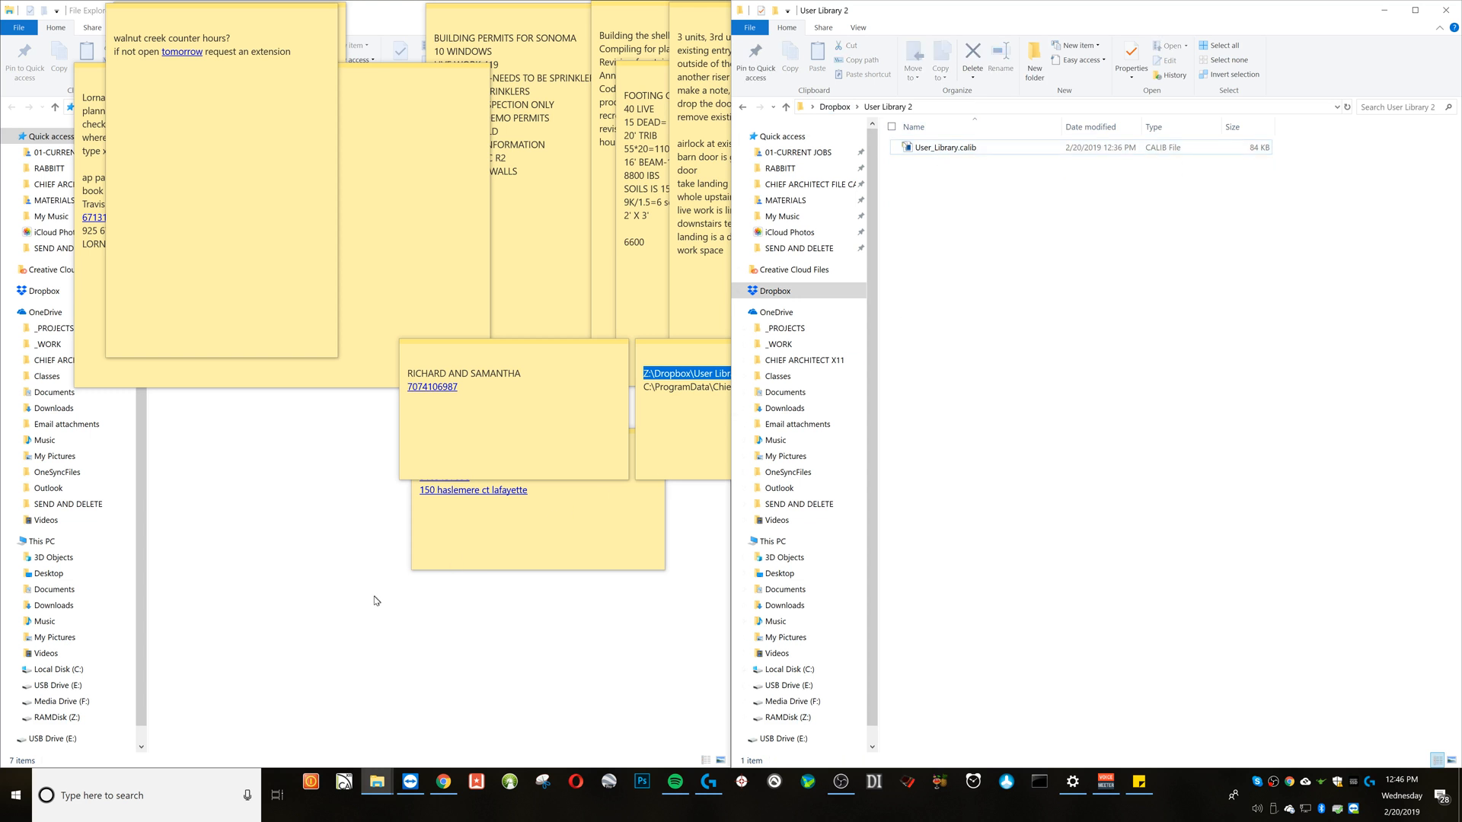
Navigate the left window to C:\ProgramData\Chief Architect Premier X11 and enter Manufacturer Libraries.
click(344, 434)
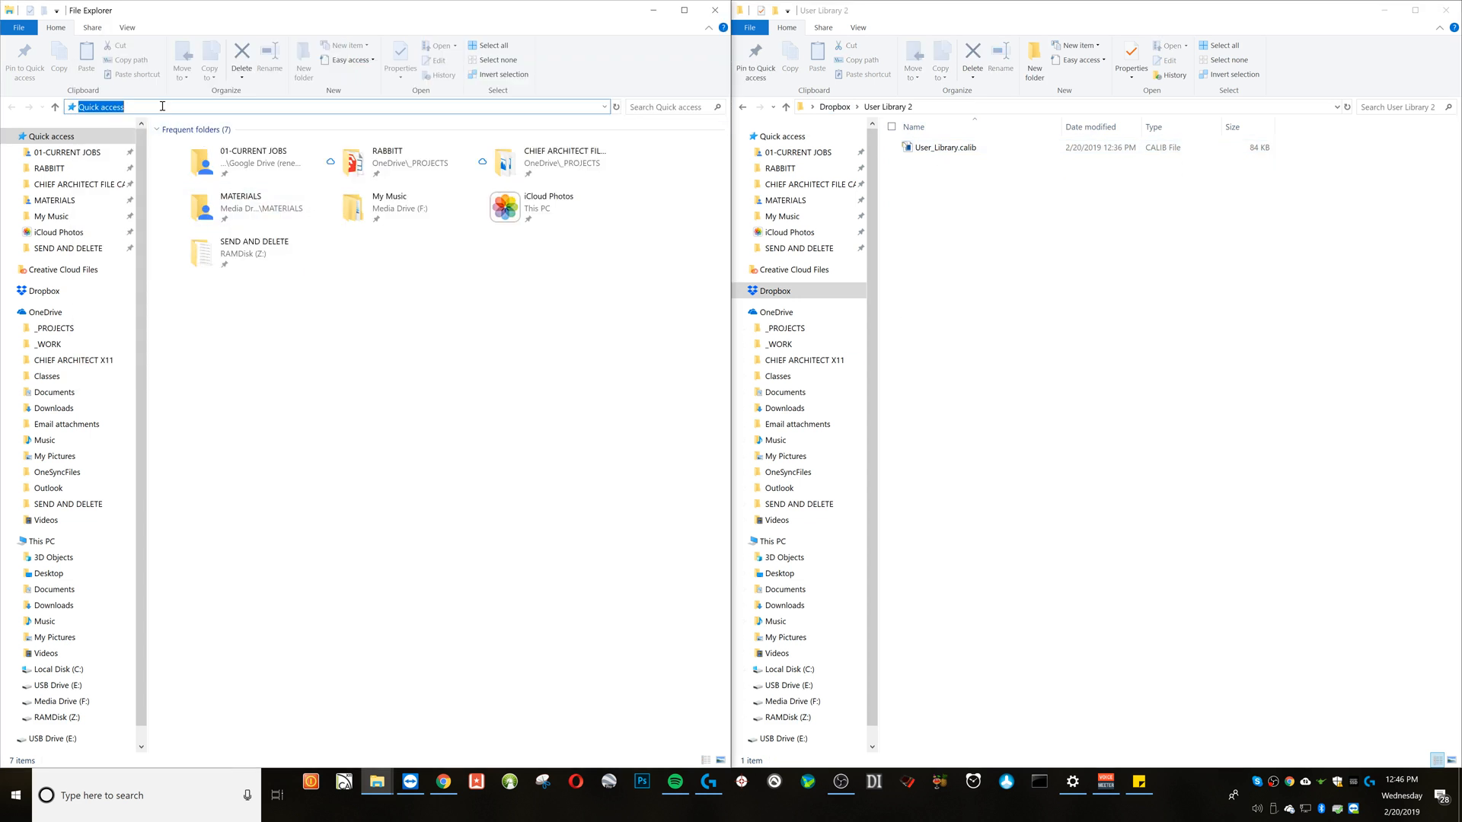
key(alt+Tab)
key(Tab)
key(alt)
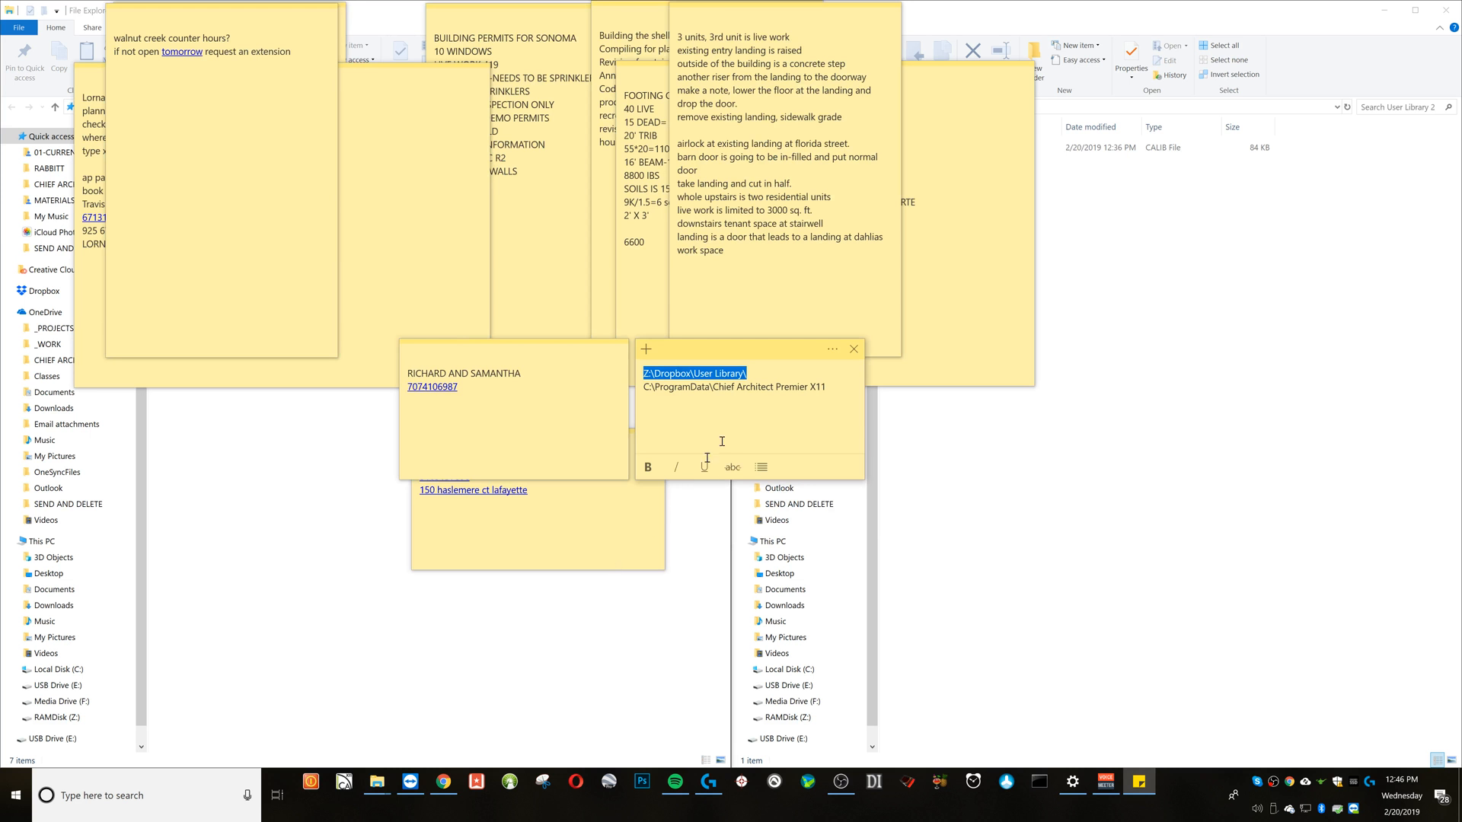
mouse_move(830, 389)
mouse_down()
mouse_move(640, 375)
mouse_move(628, 391)
mouse_up()
key(ctrl+c)
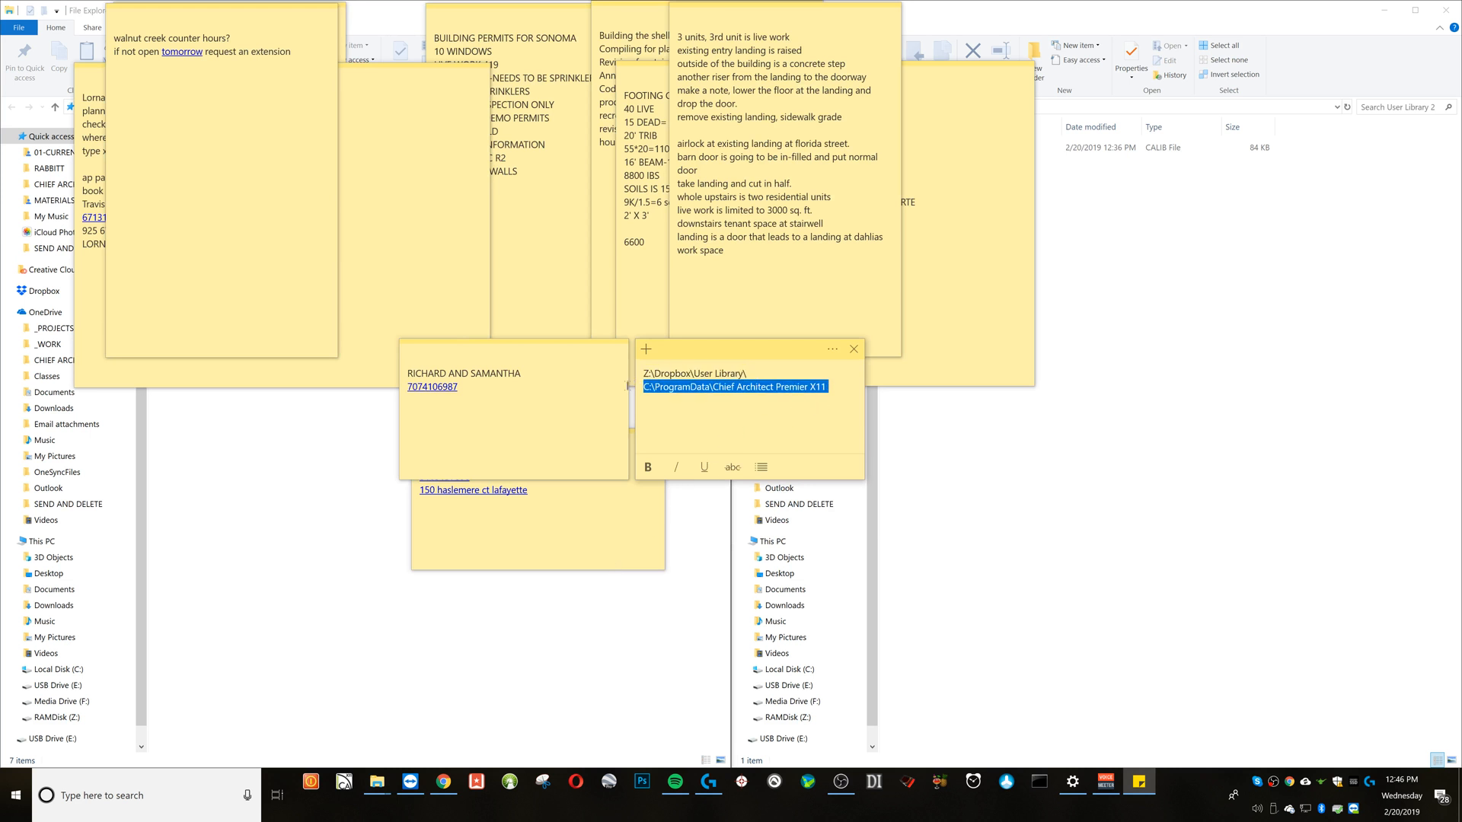
key(alt+Tab)
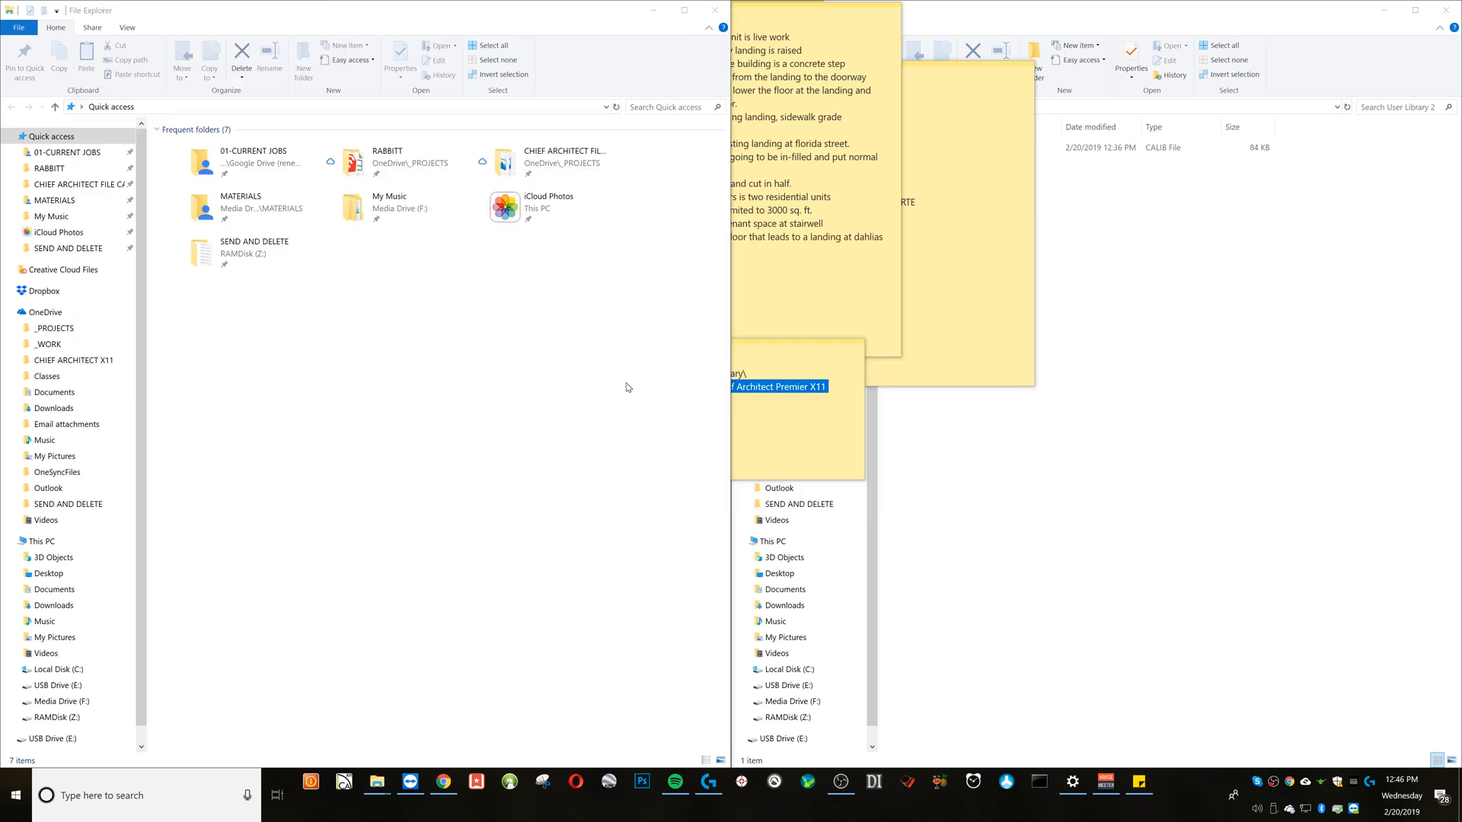
click(188, 107)
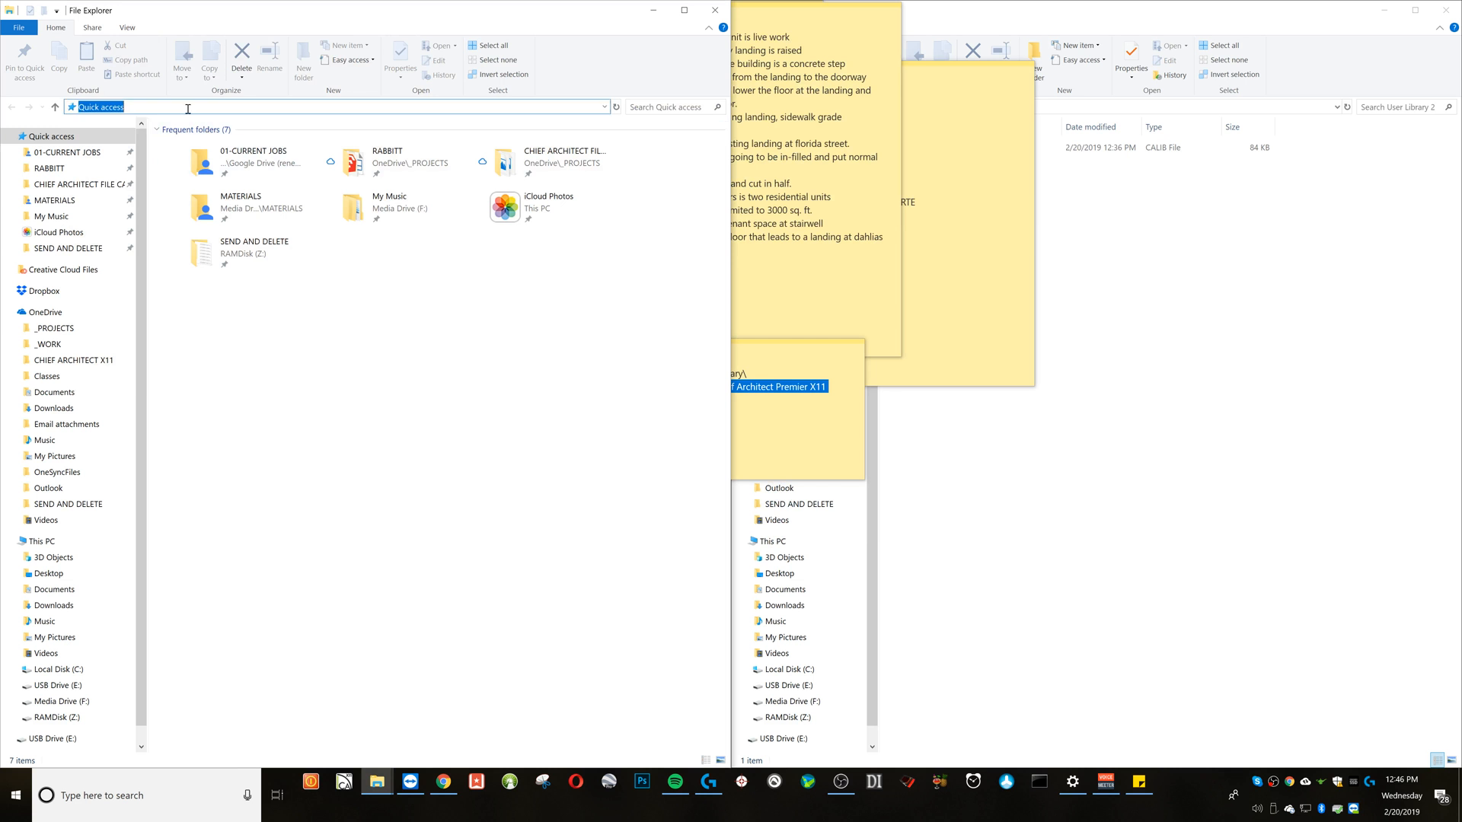
key(ctrl+v)
key(Return)
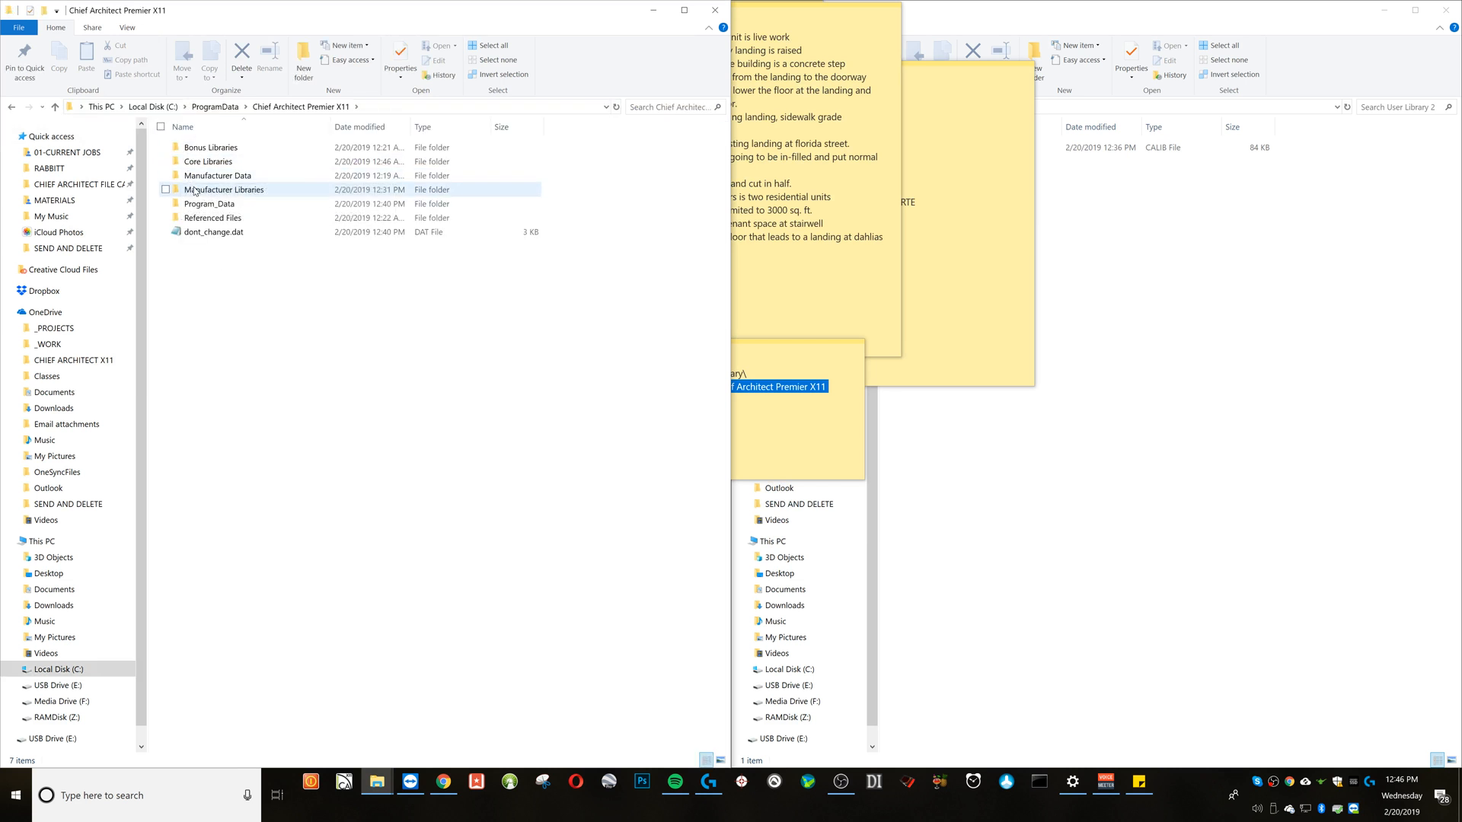
double_click(225, 190)
Mark User_Library.calib in User Library 2 as the link source.
click(1086, 252)
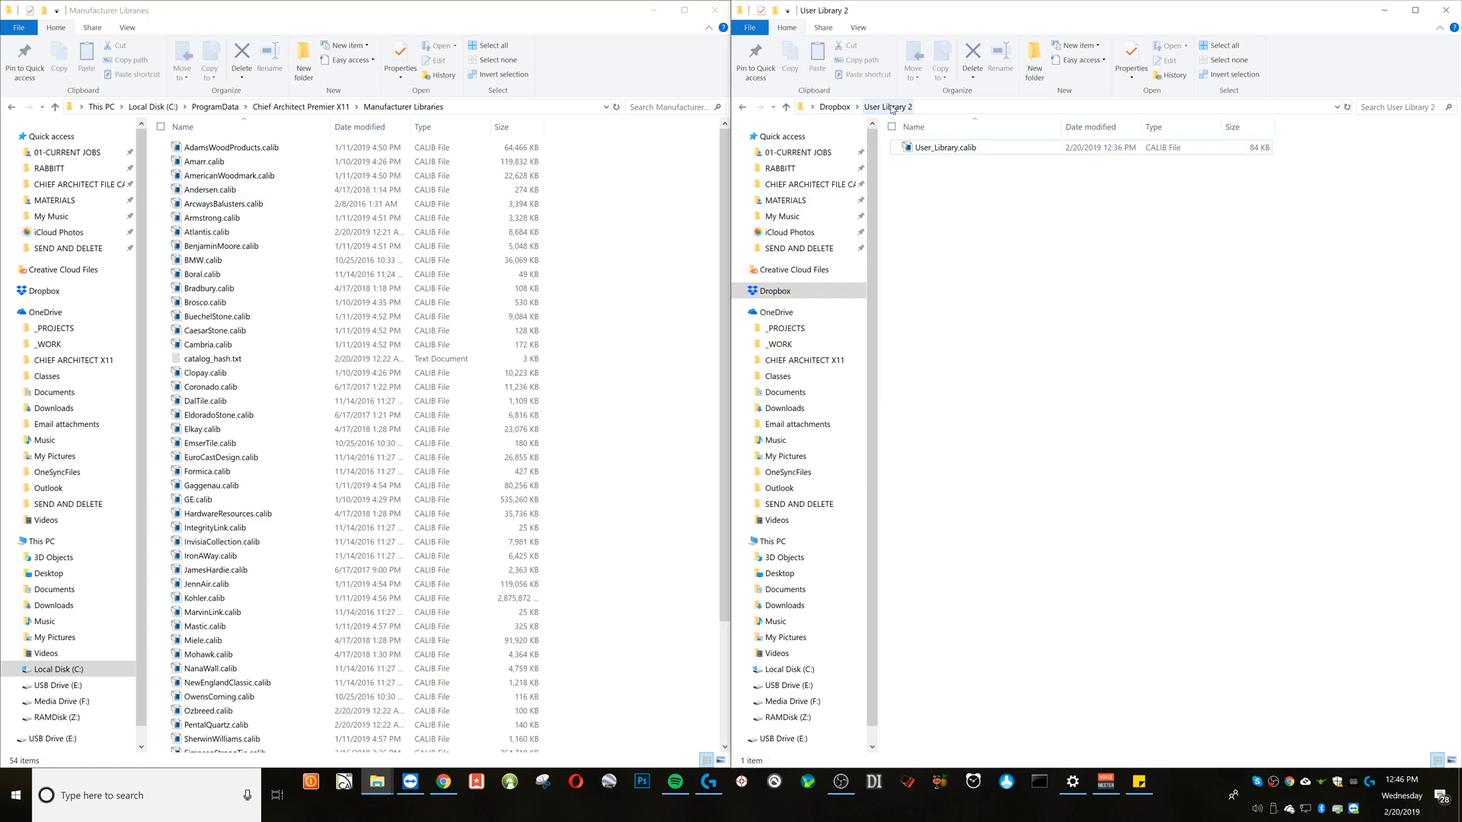
right_click(950, 147)
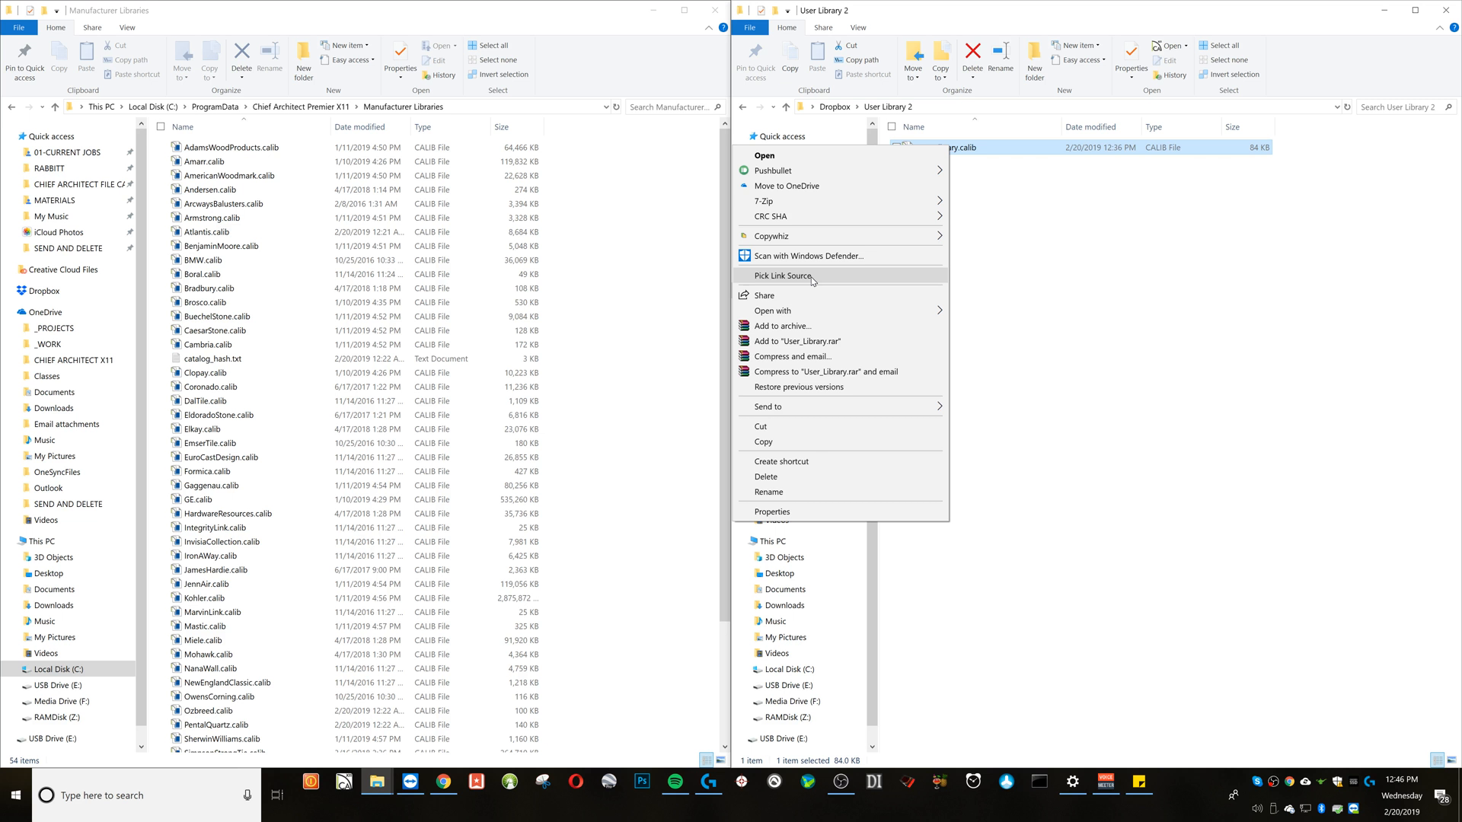
click(812, 277)
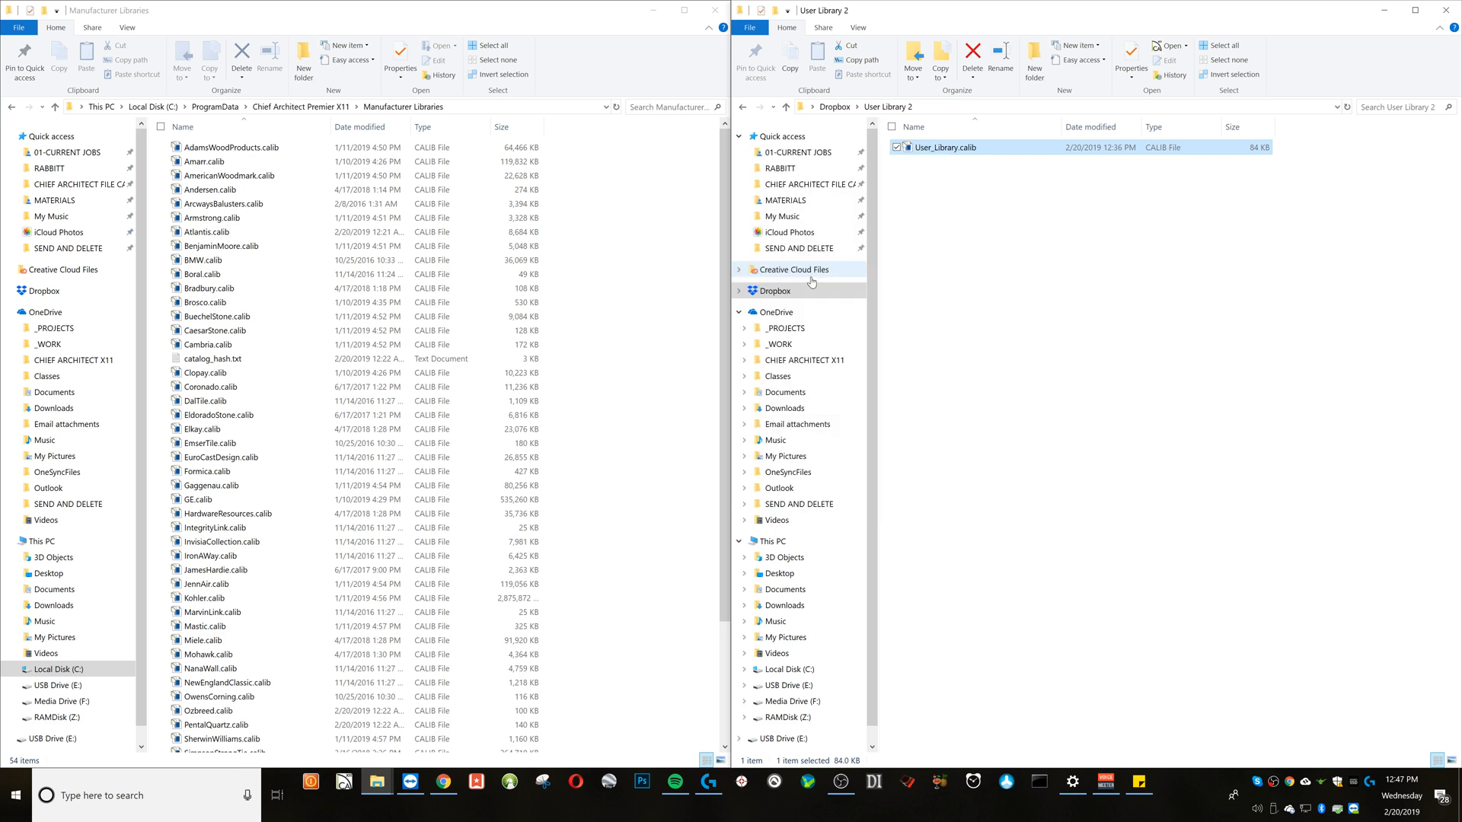
Drop a symbolic link to User_Library.calib inside the Manufacturer Libraries folder.
click(590, 412)
scroll(589, 411, down, 2)
scroll(589, 411, down, 2)
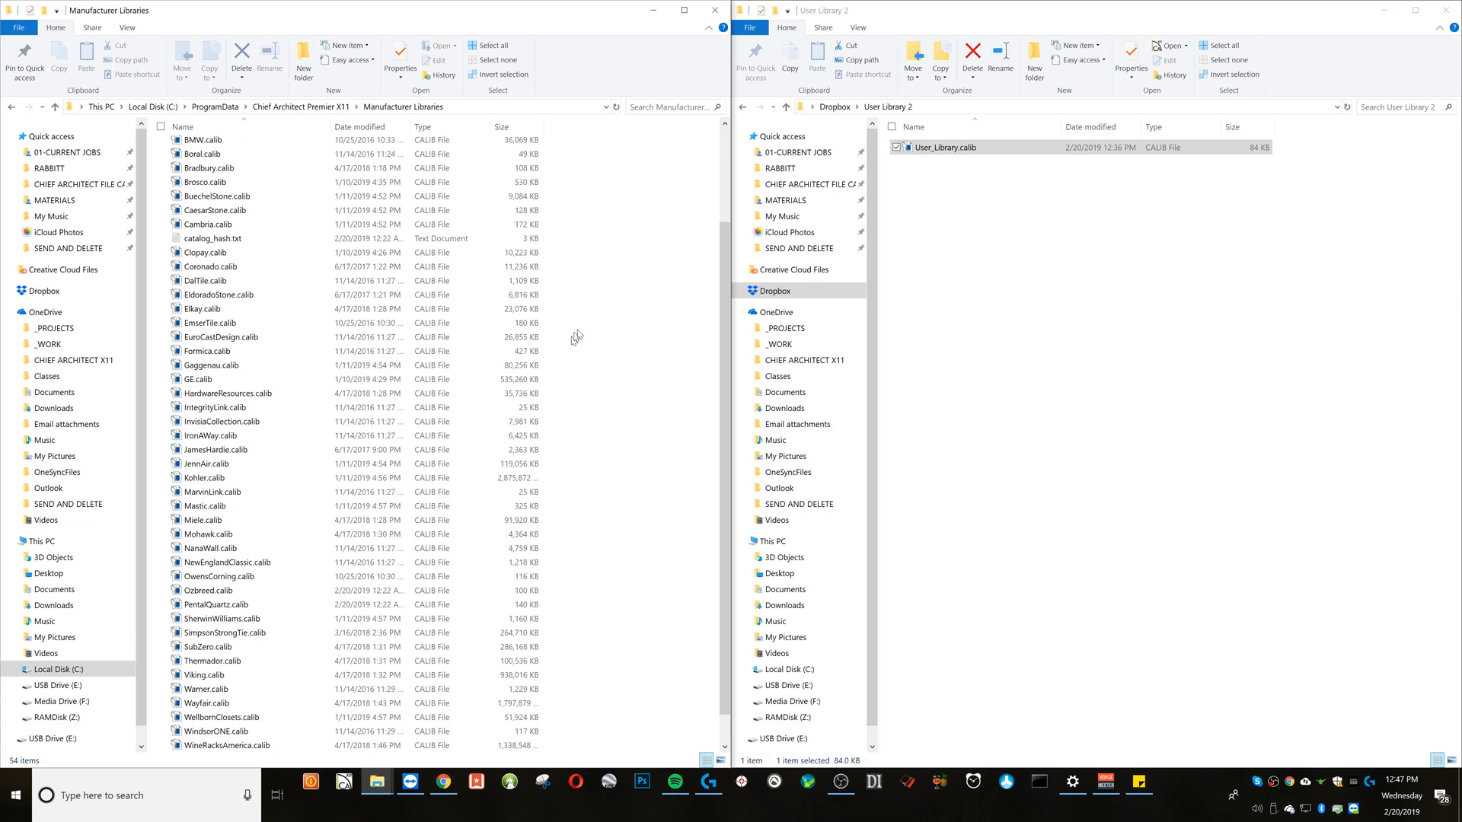
right_click(606, 362)
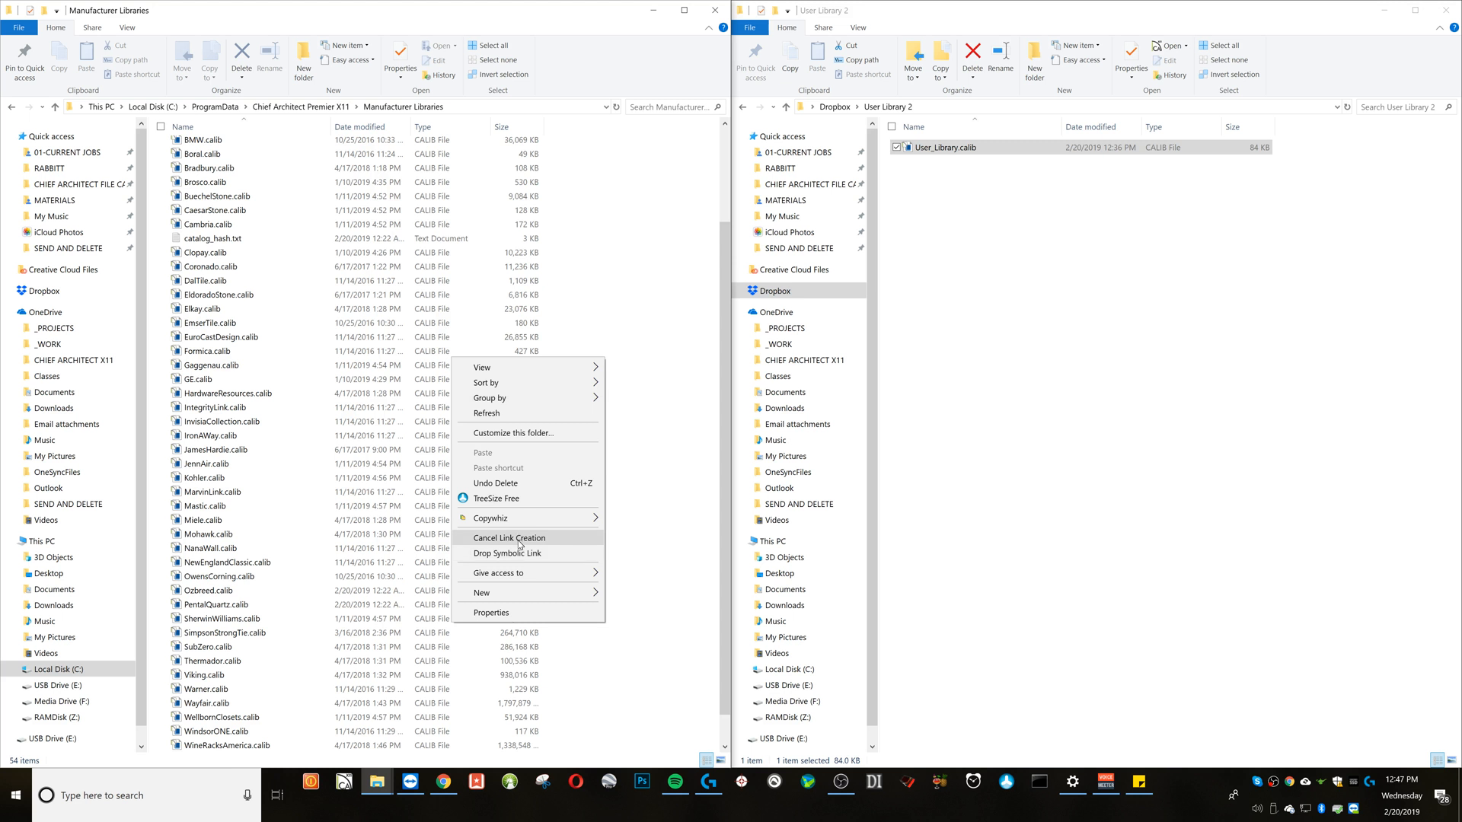
click(519, 556)
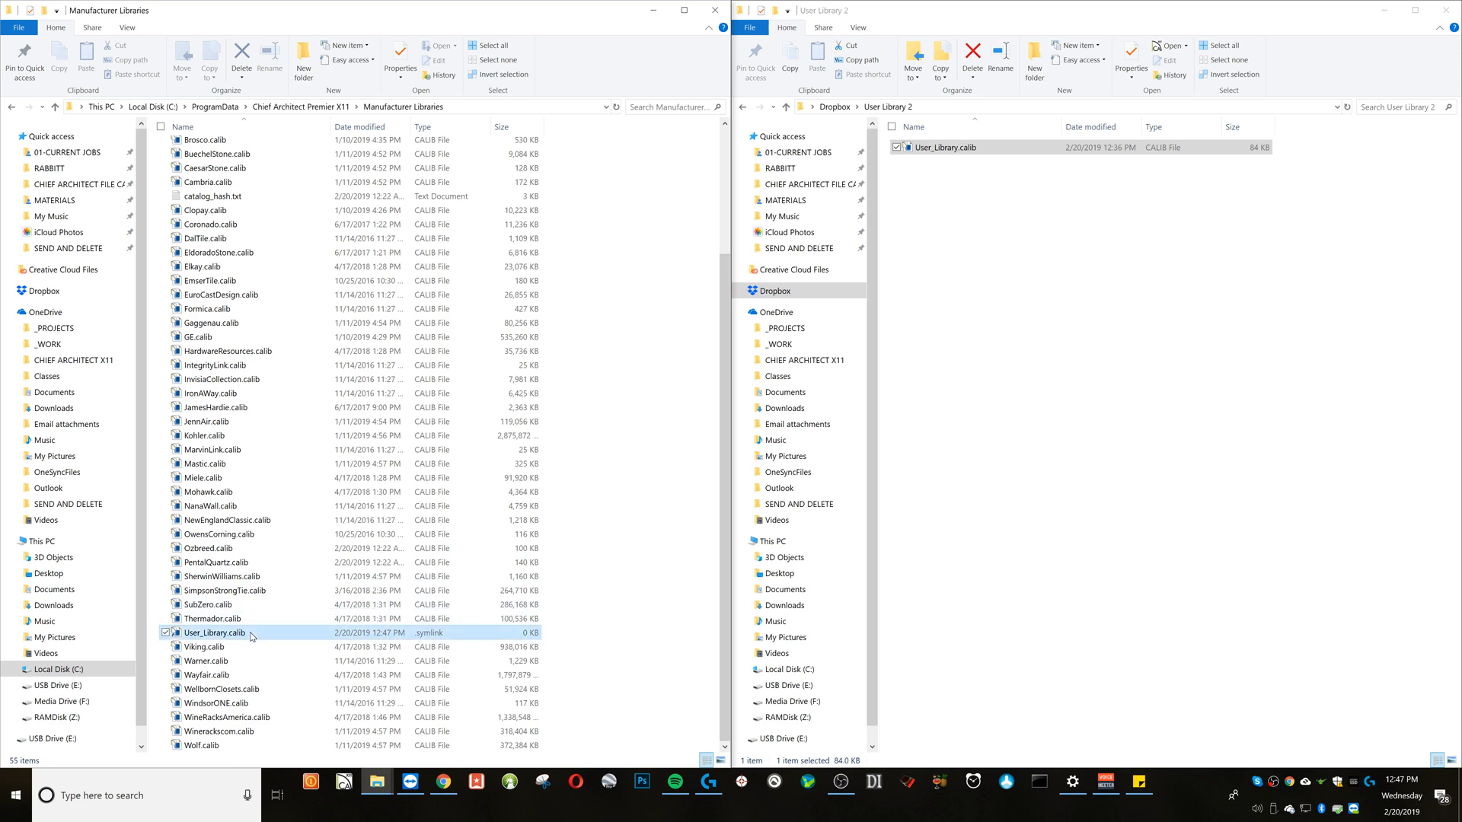
click(252, 636)
scroll(228, 646, up, 2)
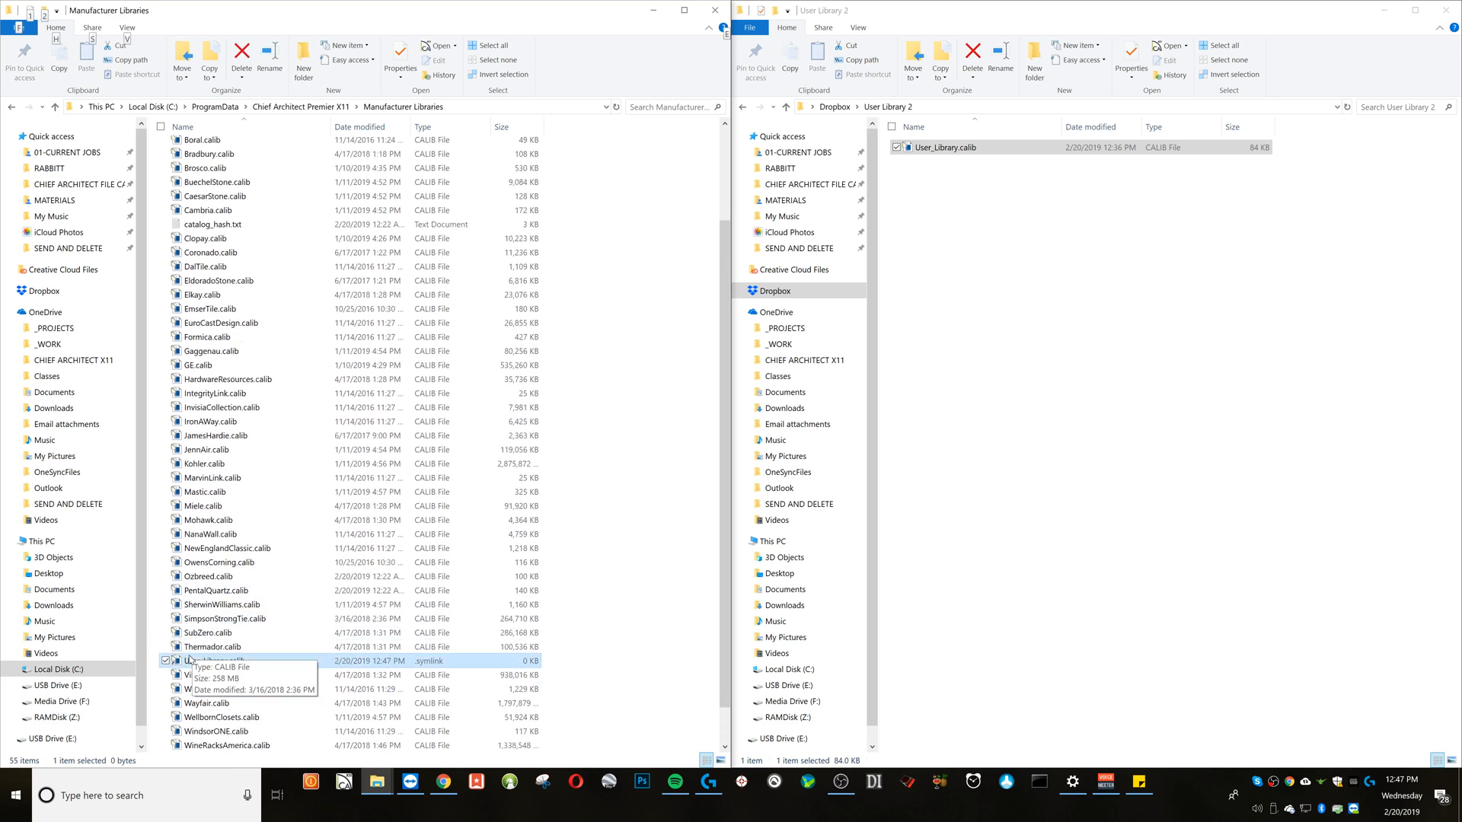
scroll(185, 658, up, 4)
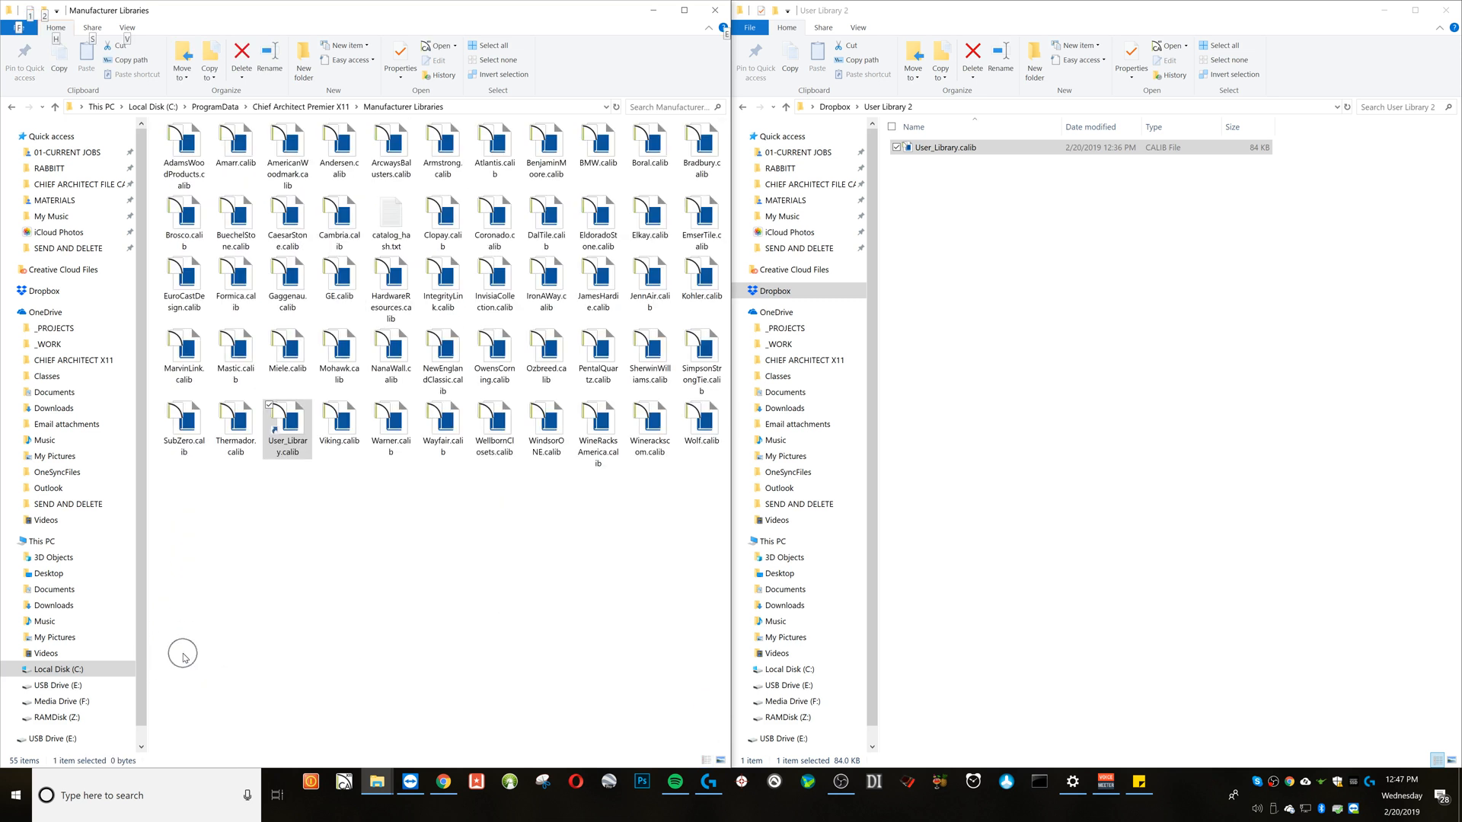
scroll(183, 654, up, 2)
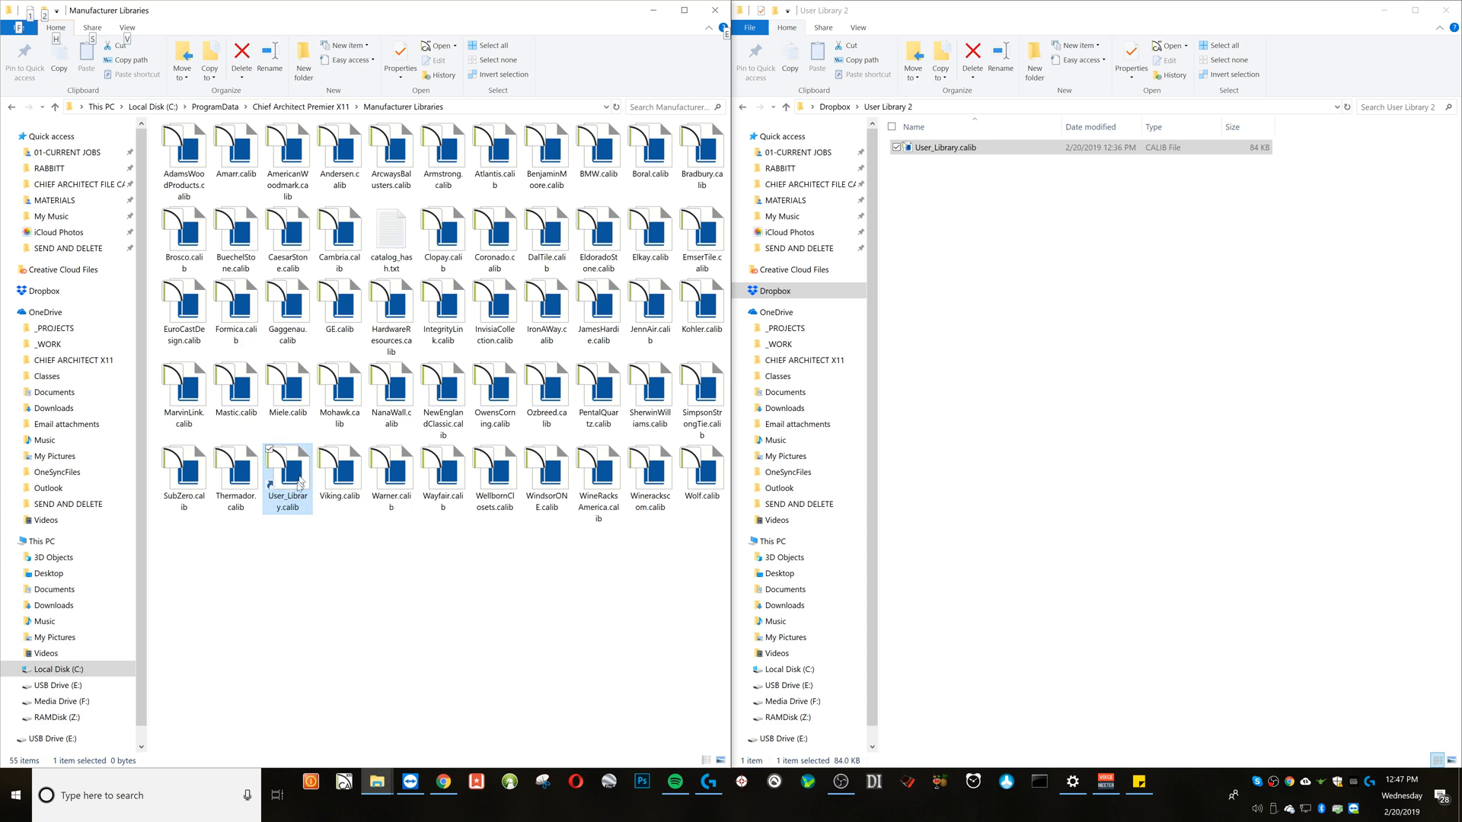
mouse_move(287, 429)
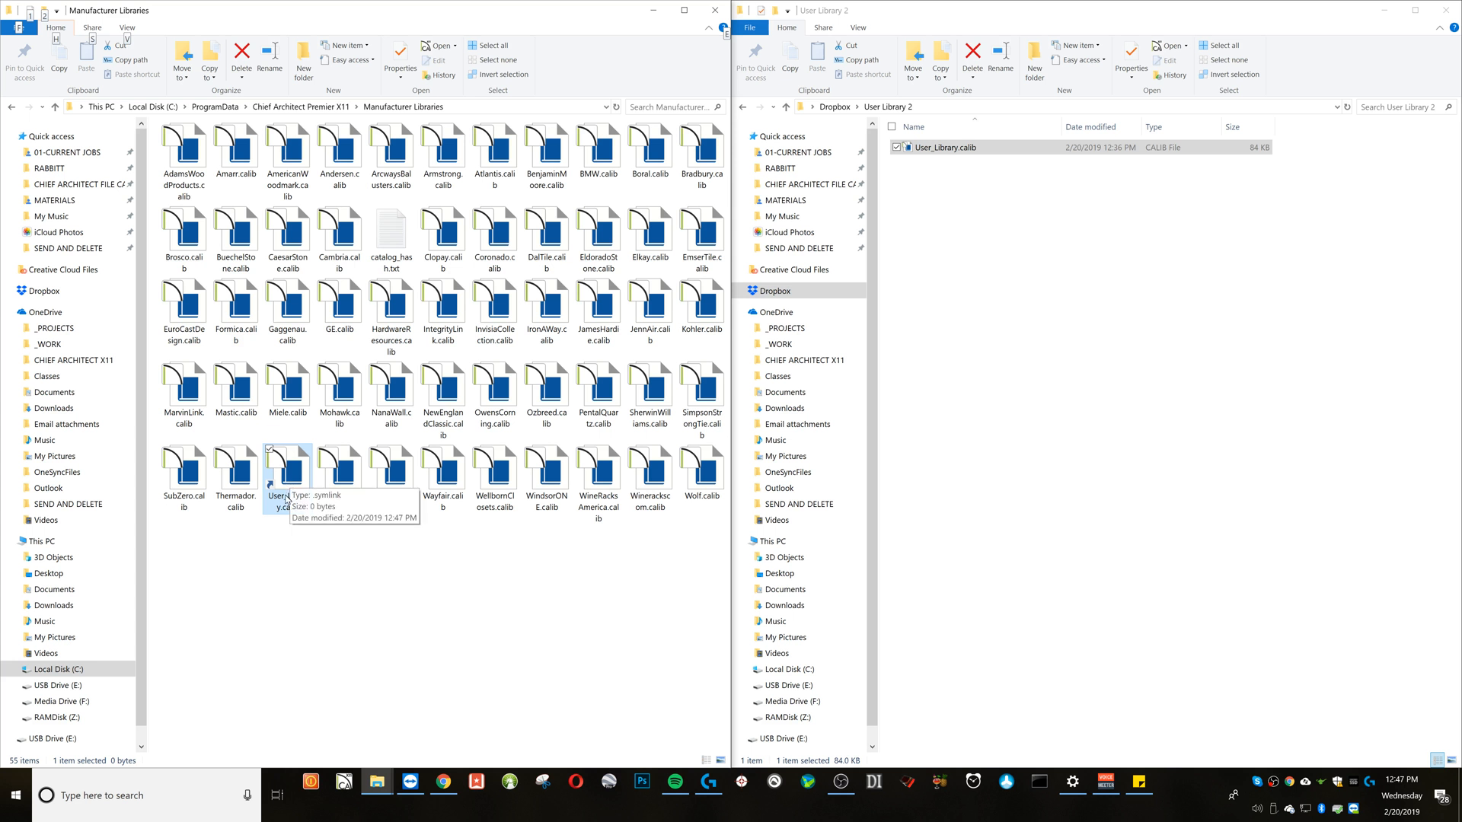
Review the new User_Library.calib link, then go back up to the Chief Architect Premier X11 folder.
click(947, 149)
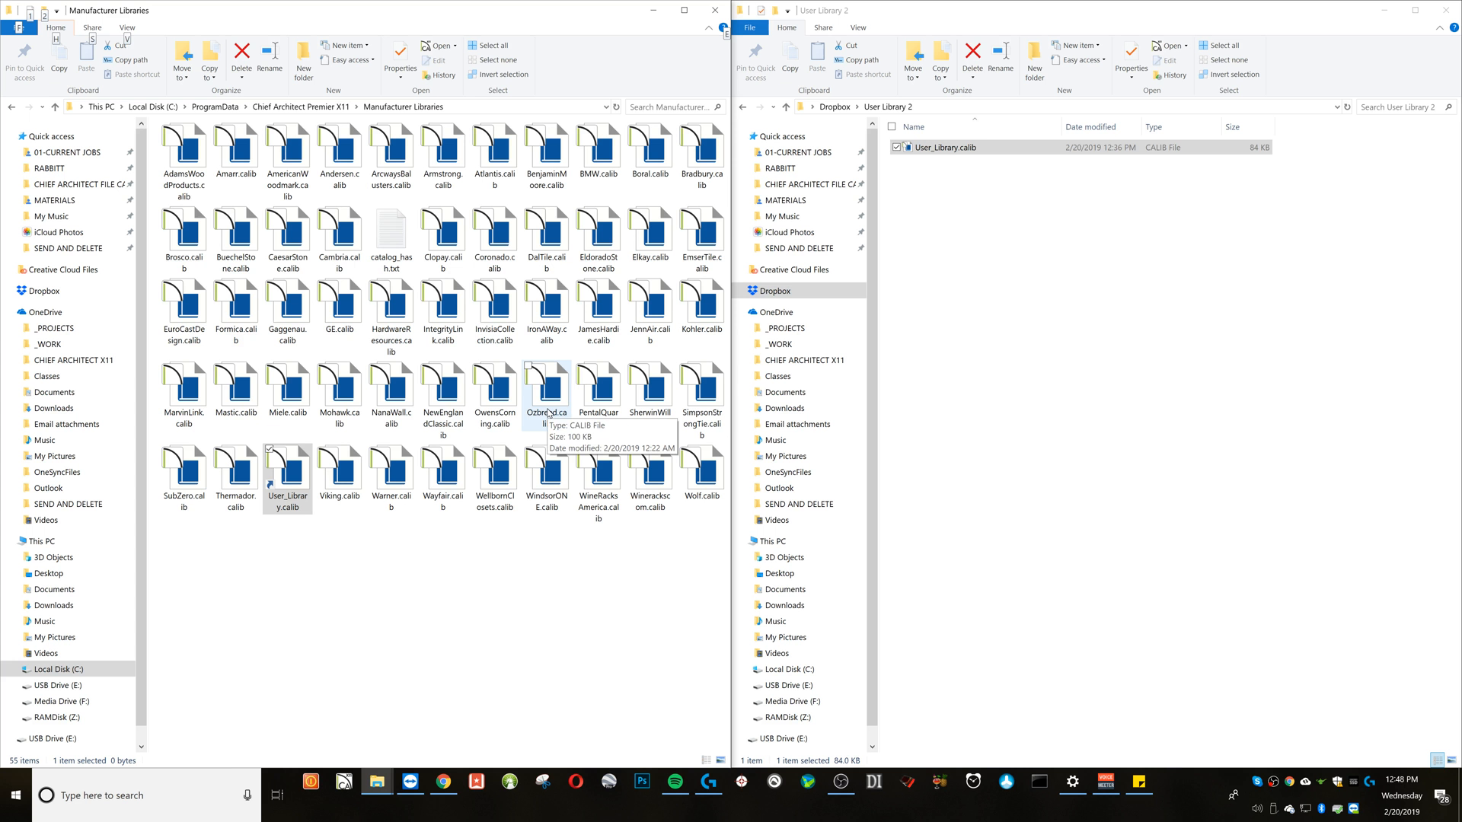
click(994, 287)
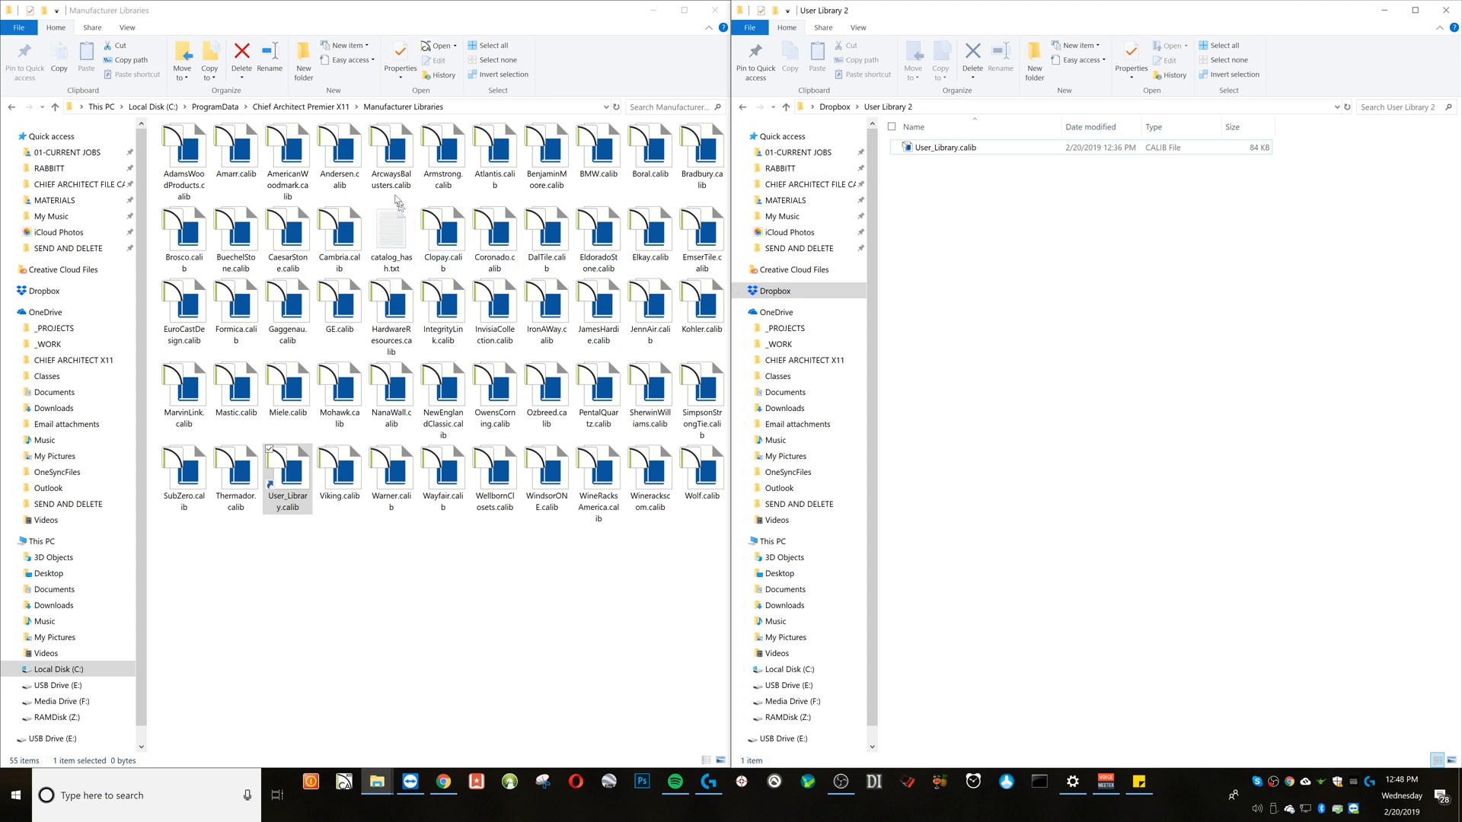
click(300, 106)
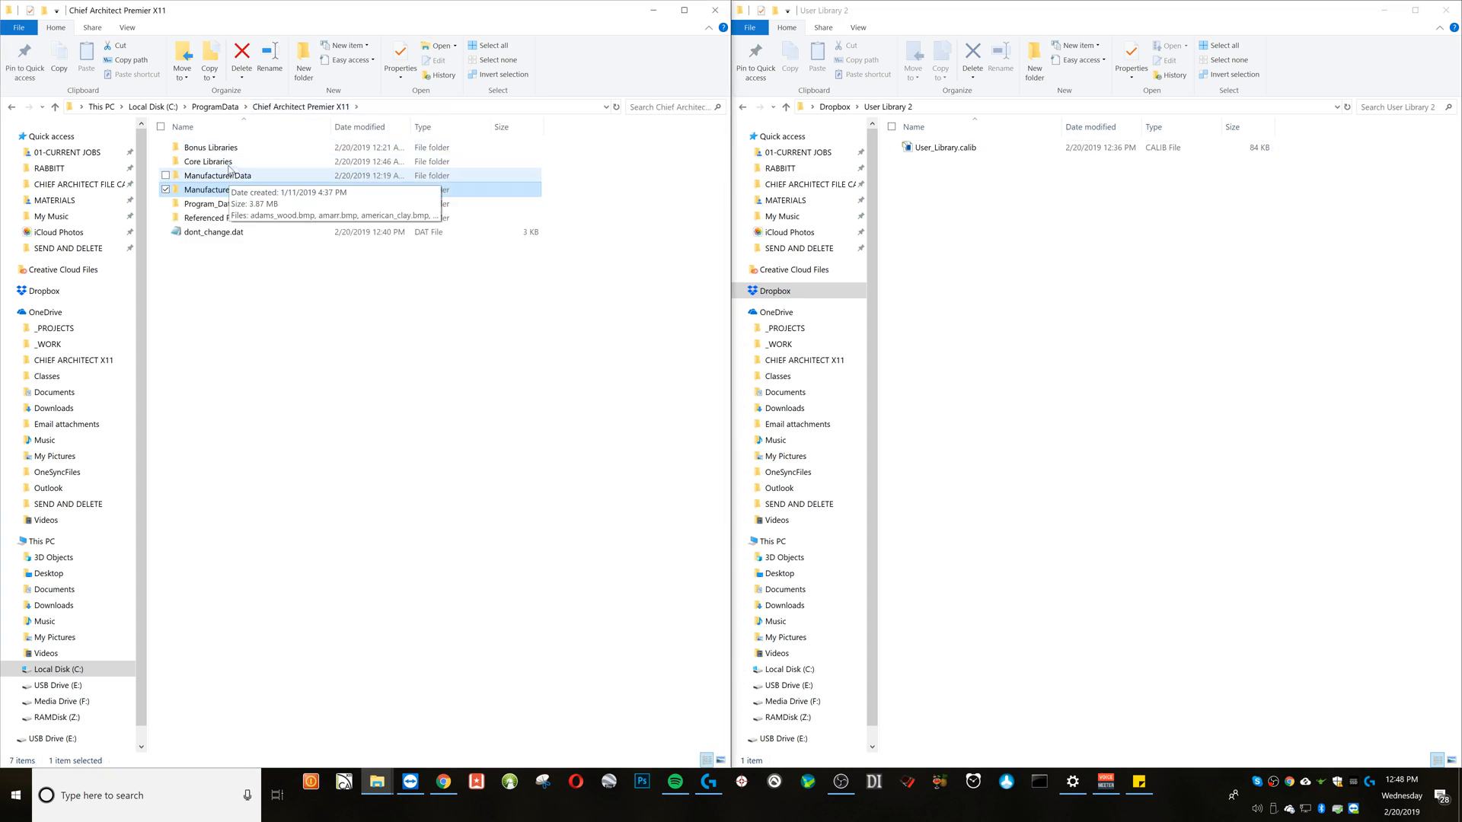
Enter Bonus Libraries on the left and Dropbox\User Library 3 on the right.
double_click(211, 148)
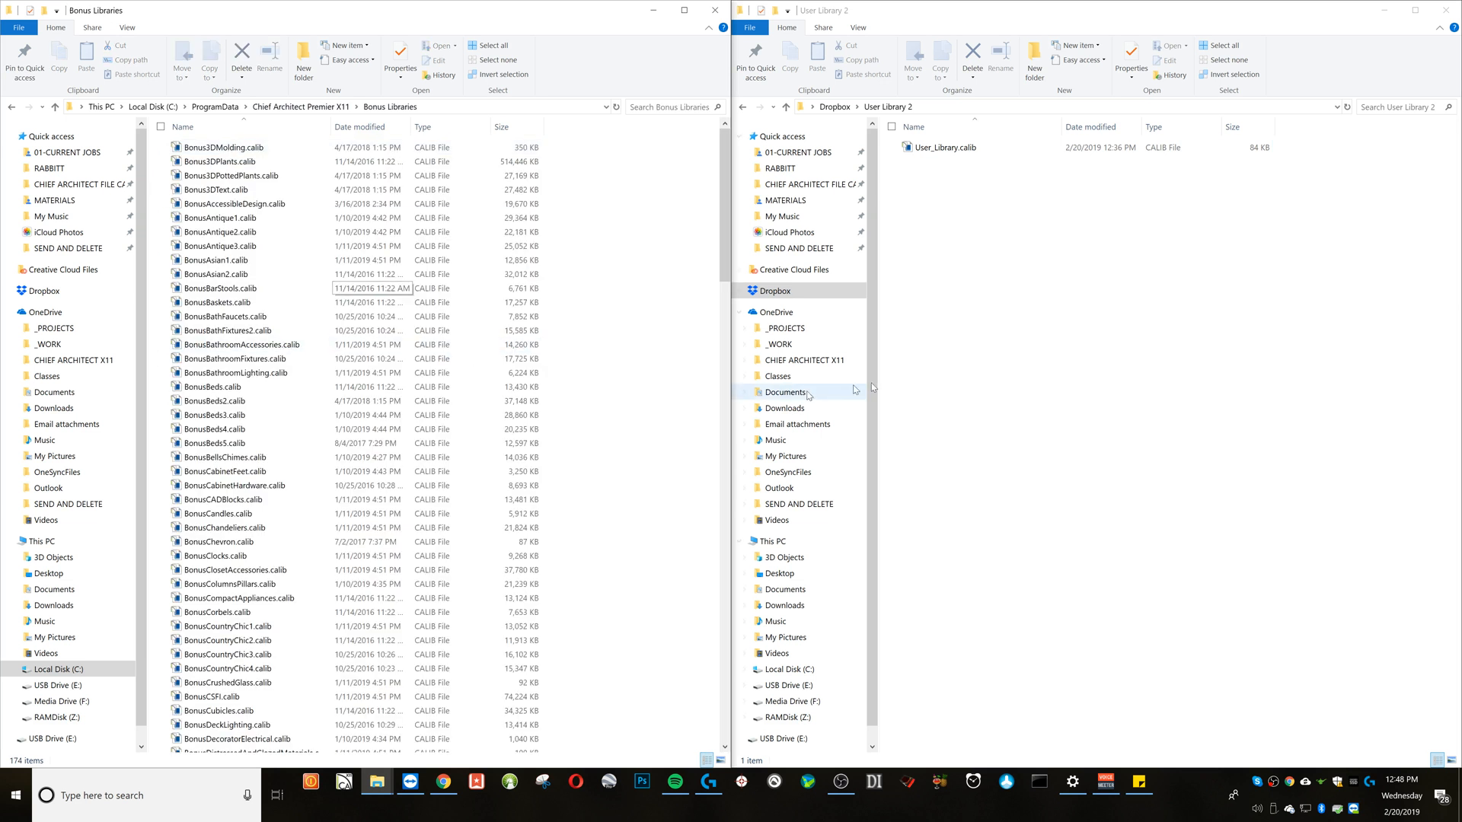
click(1028, 343)
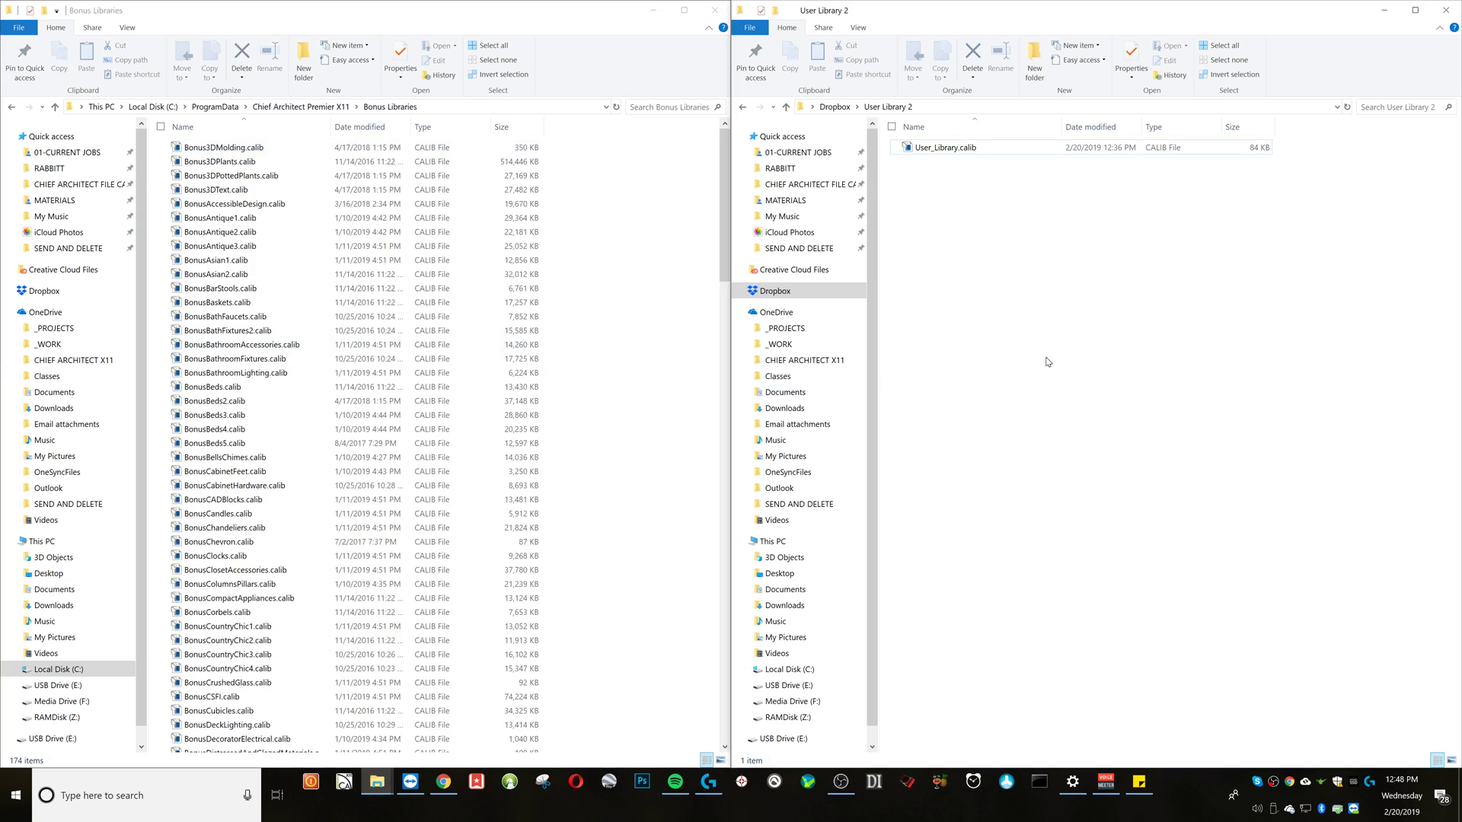
click(835, 106)
click(972, 218)
double_click(972, 219)
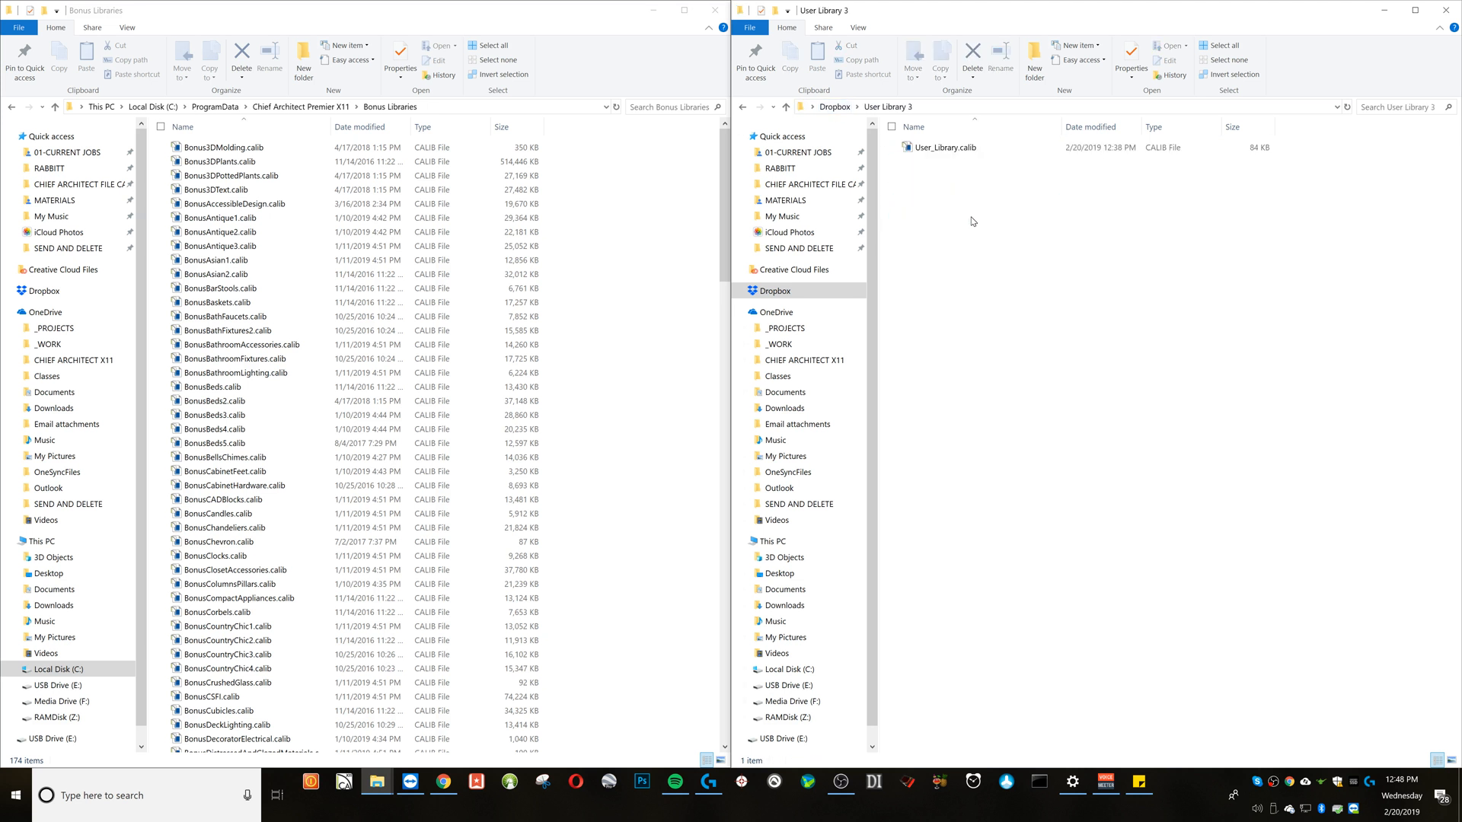
Mark the User Library 3 catalog as link source and start dropping it into Bonus Libraries.
click(964, 150)
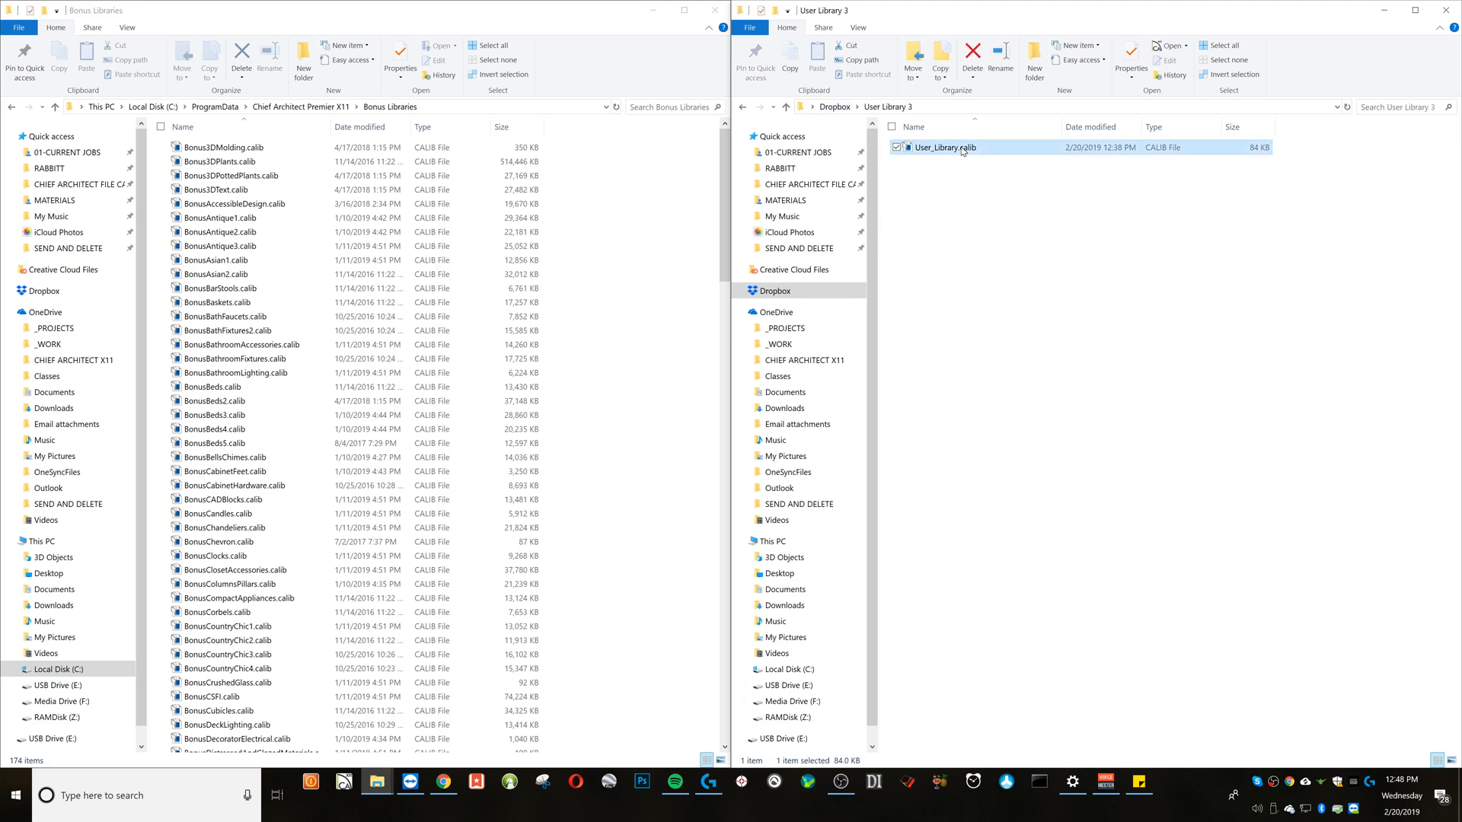
right_click(963, 150)
click(844, 278)
right_click(568, 469)
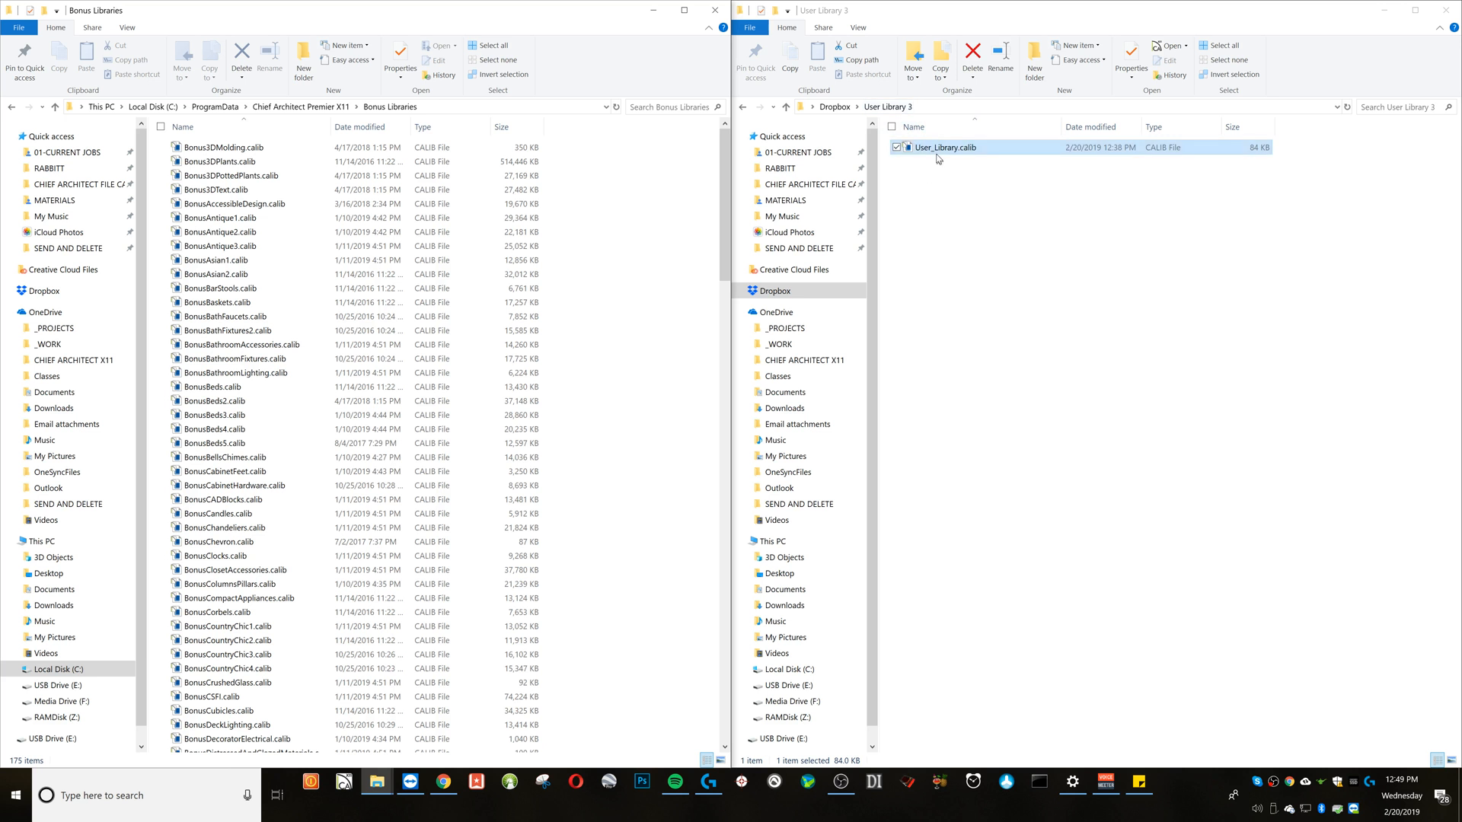
scroll(597, 582, down, 9)
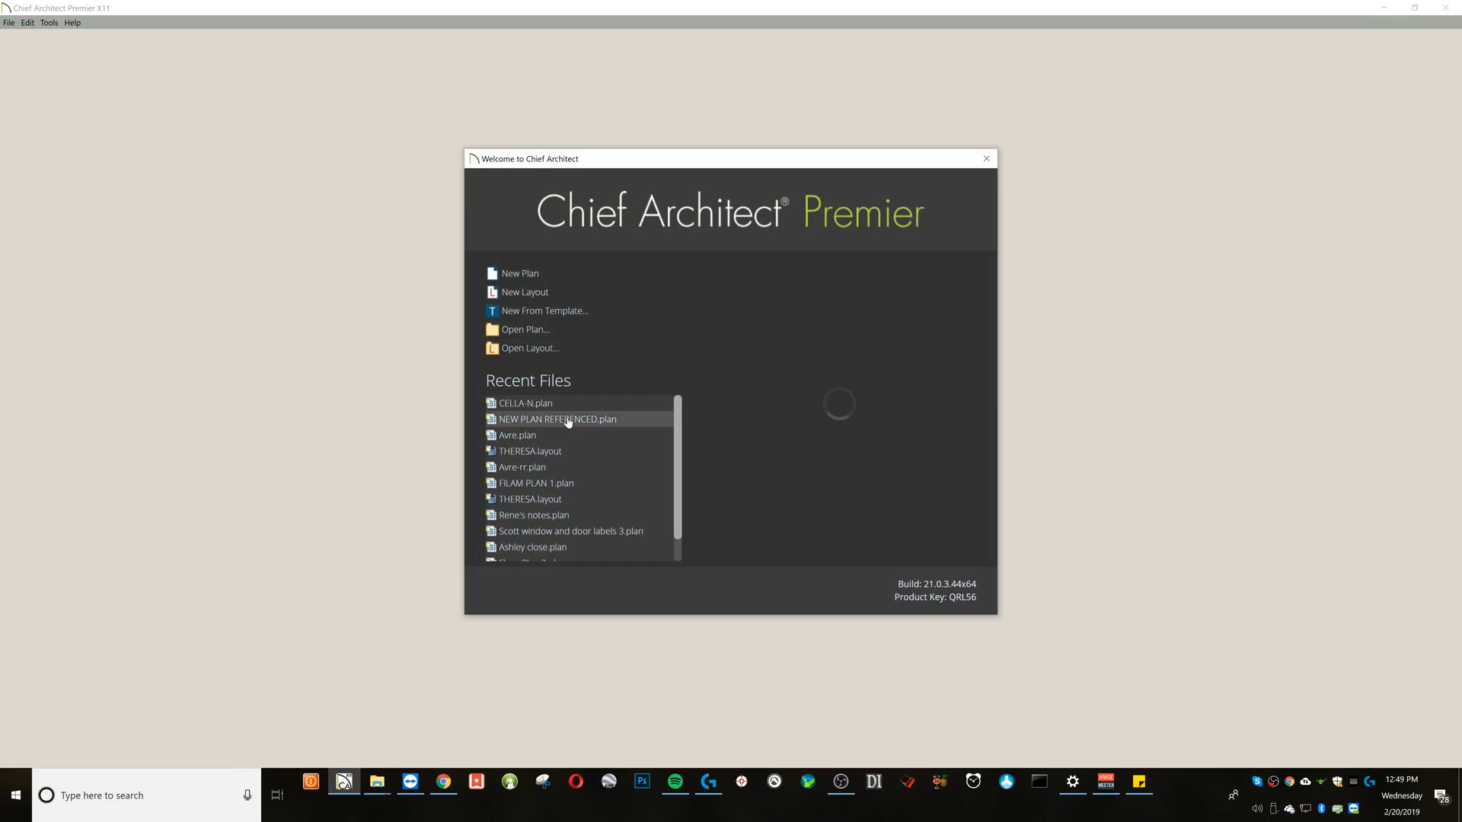
Reopen the recent CELLA-N plan and expand the User Catalog showing TEST, TEST 2 and TEST 3.
click(526, 404)
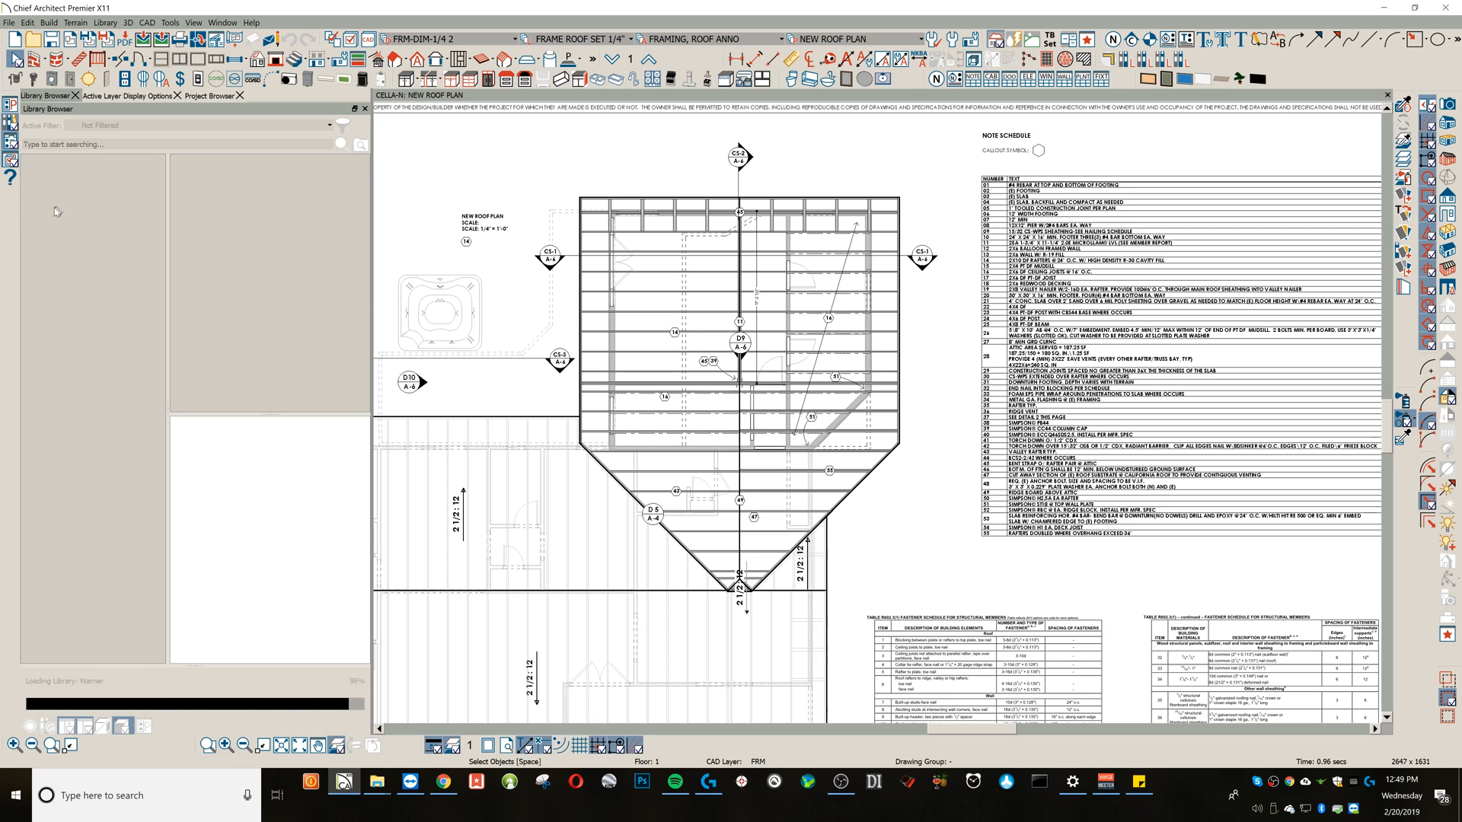
click(31, 201)
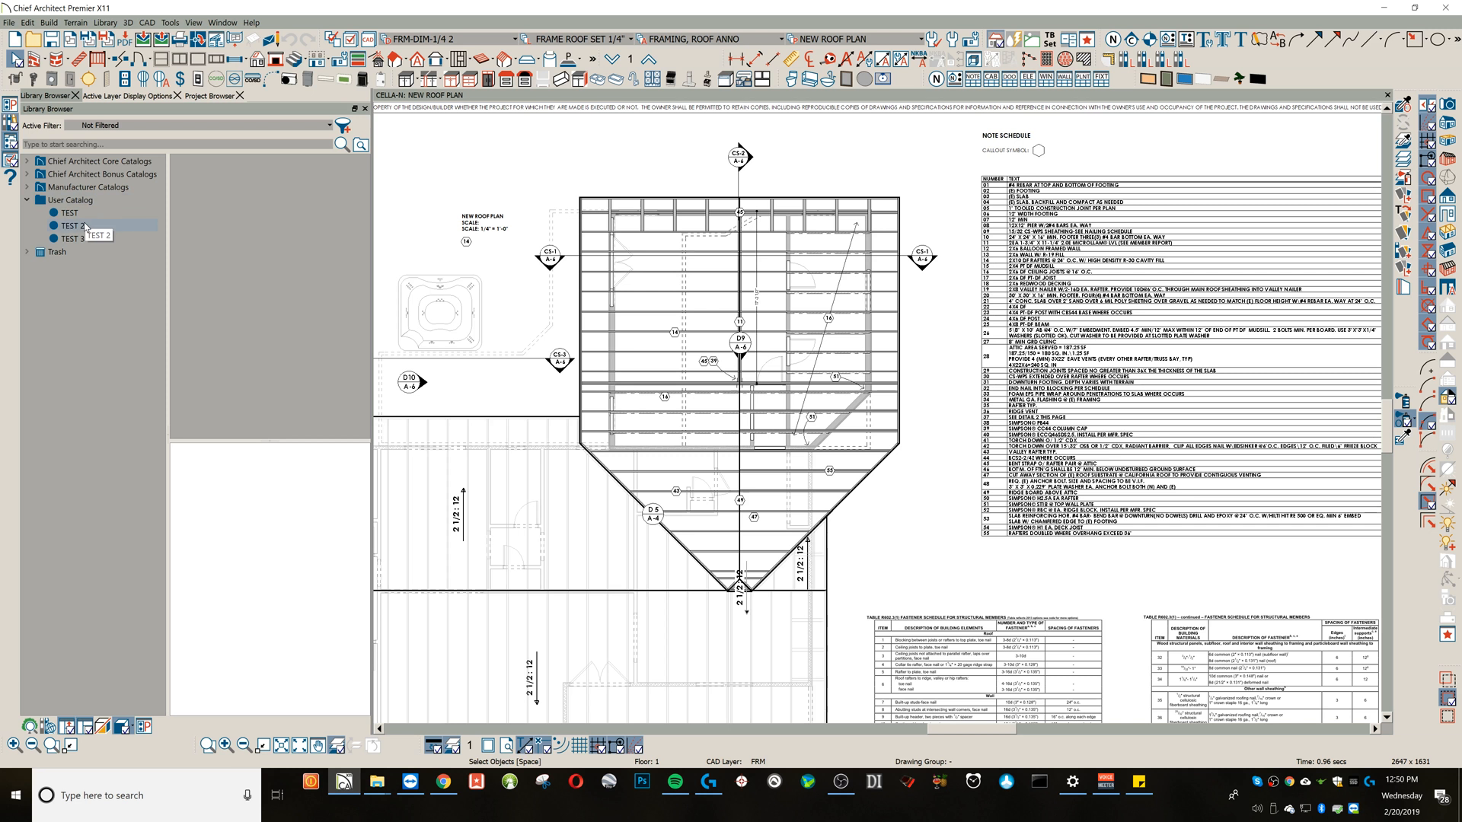
mouse_move(376, 783)
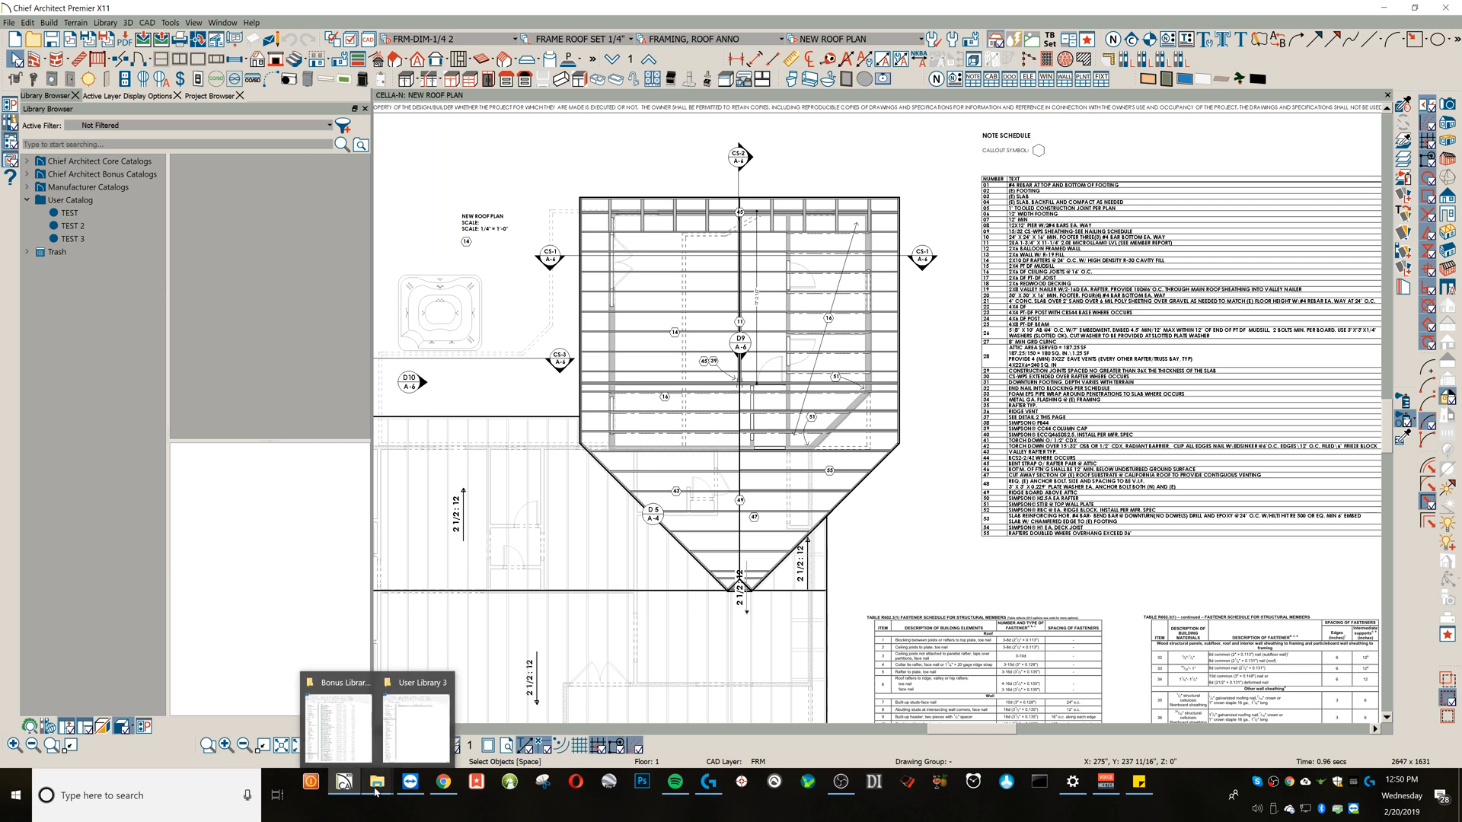
In Dropbox's User Library Original folder, pick User_Library.calib as the link source.
click(416, 721)
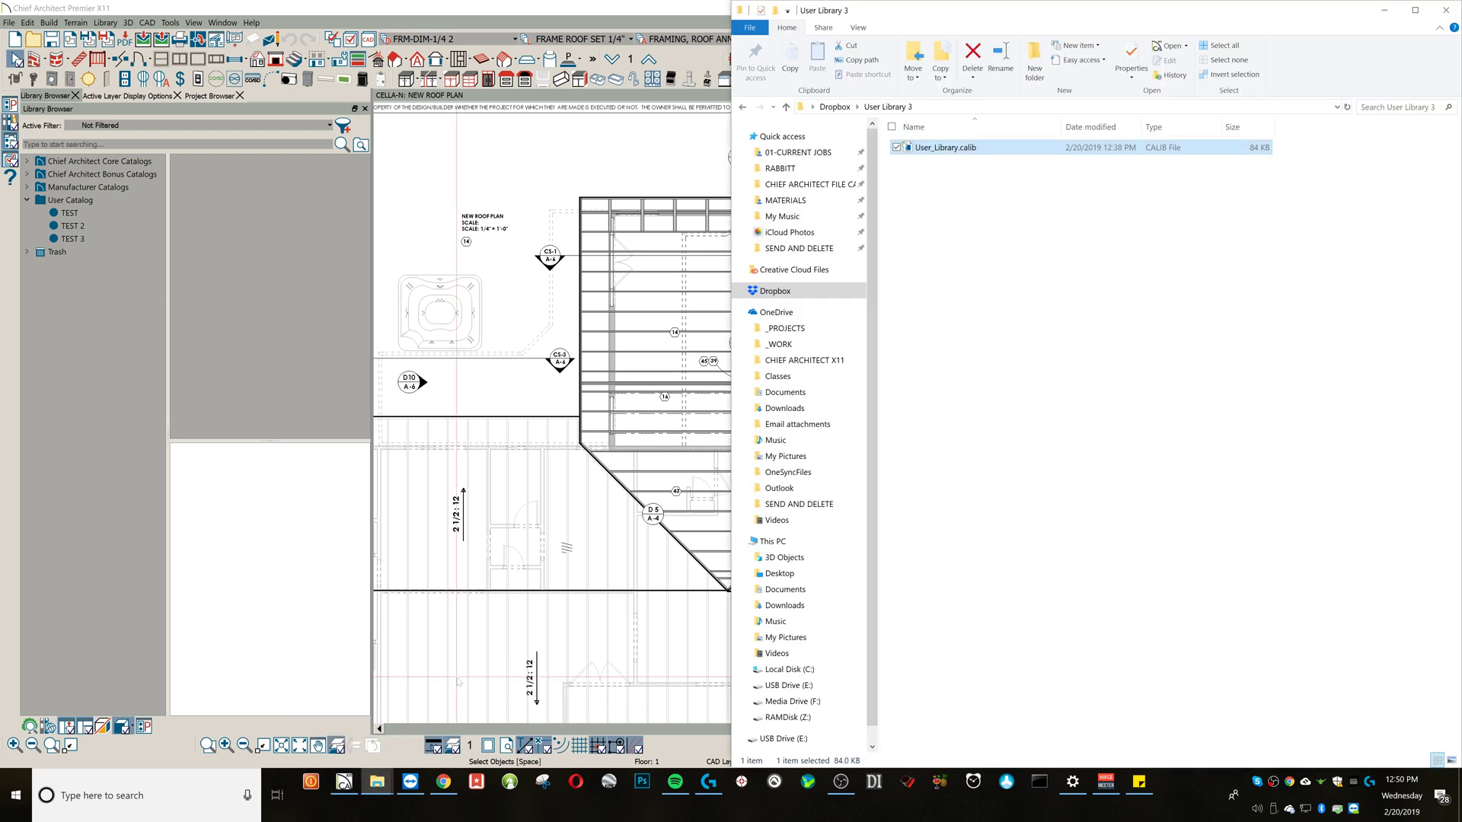
click(835, 105)
click(979, 232)
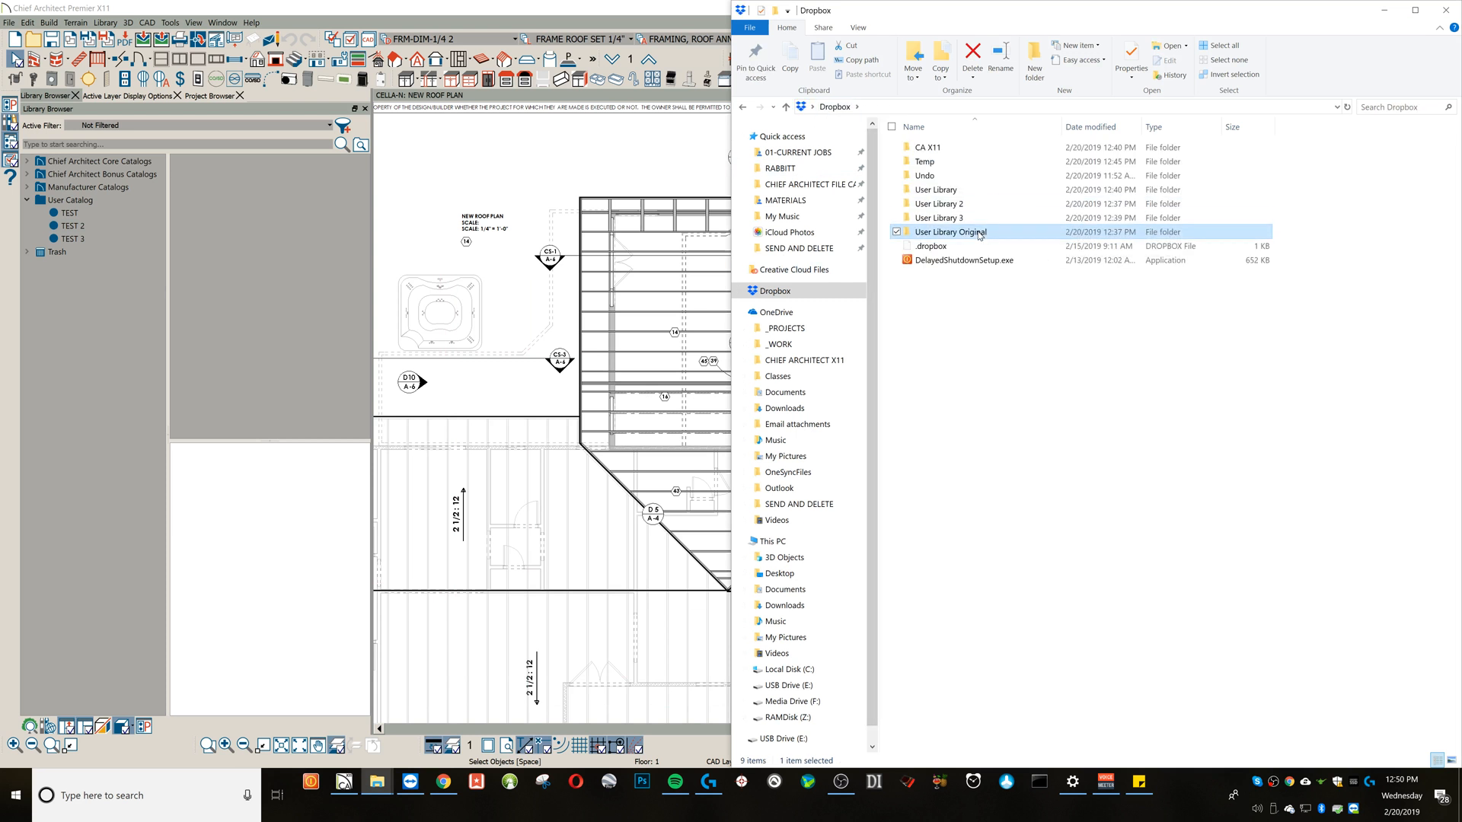
double_click(979, 232)
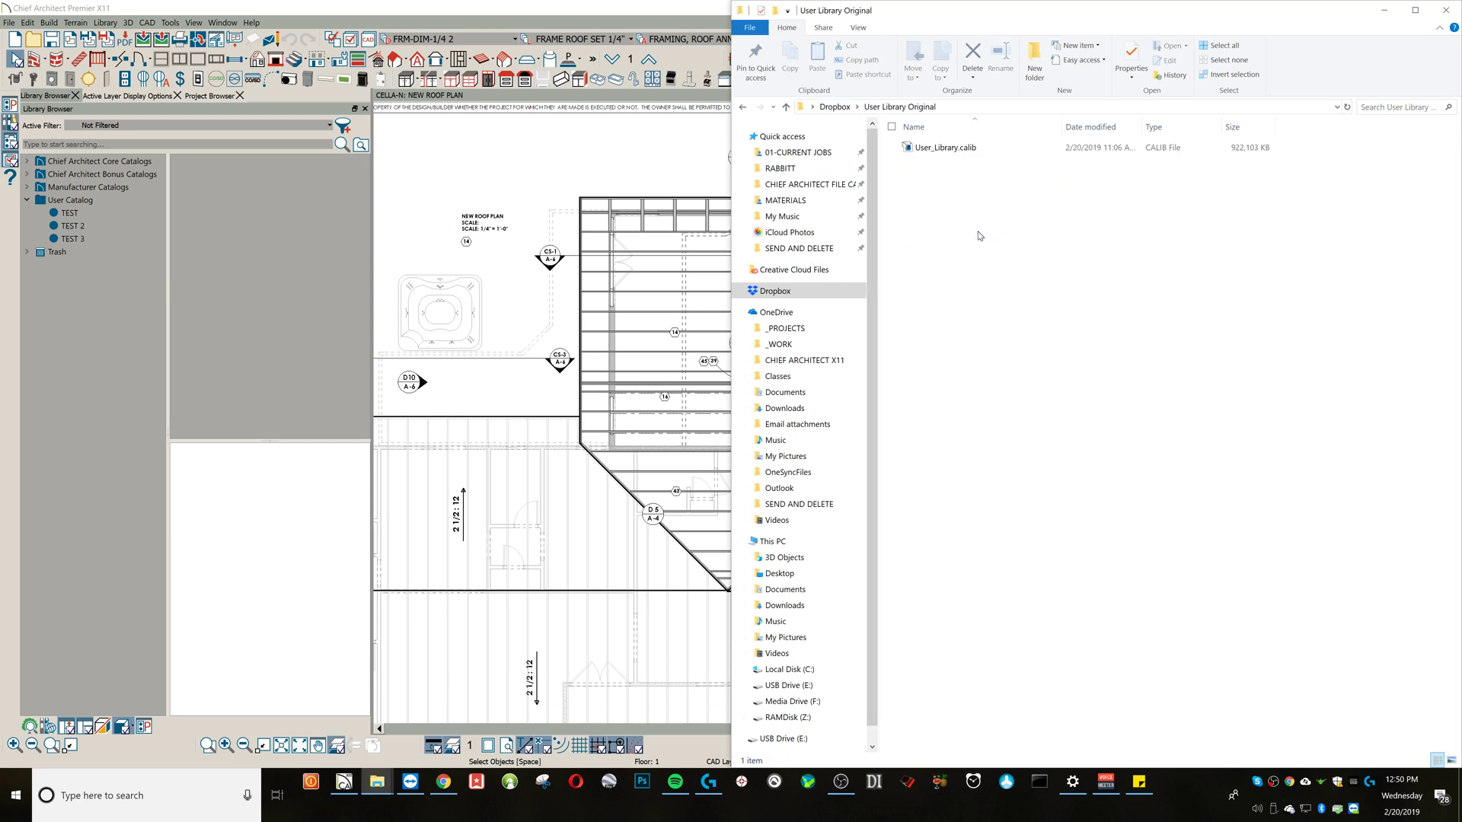
right_click(962, 150)
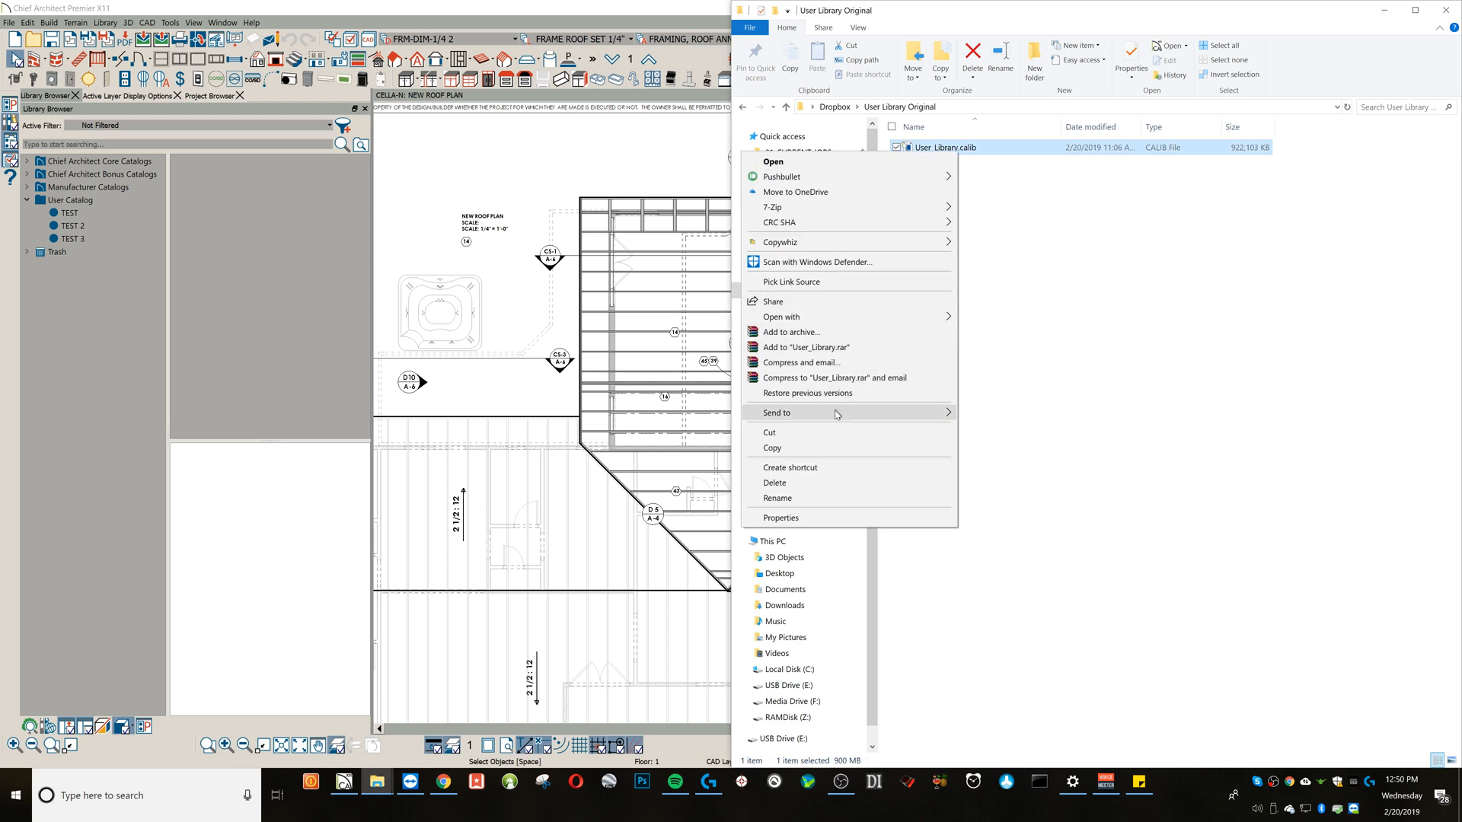
click(833, 283)
Drop it as a symbolic link into Core Libraries, then check the User Catalog in Chief Architect.
click(699, 5)
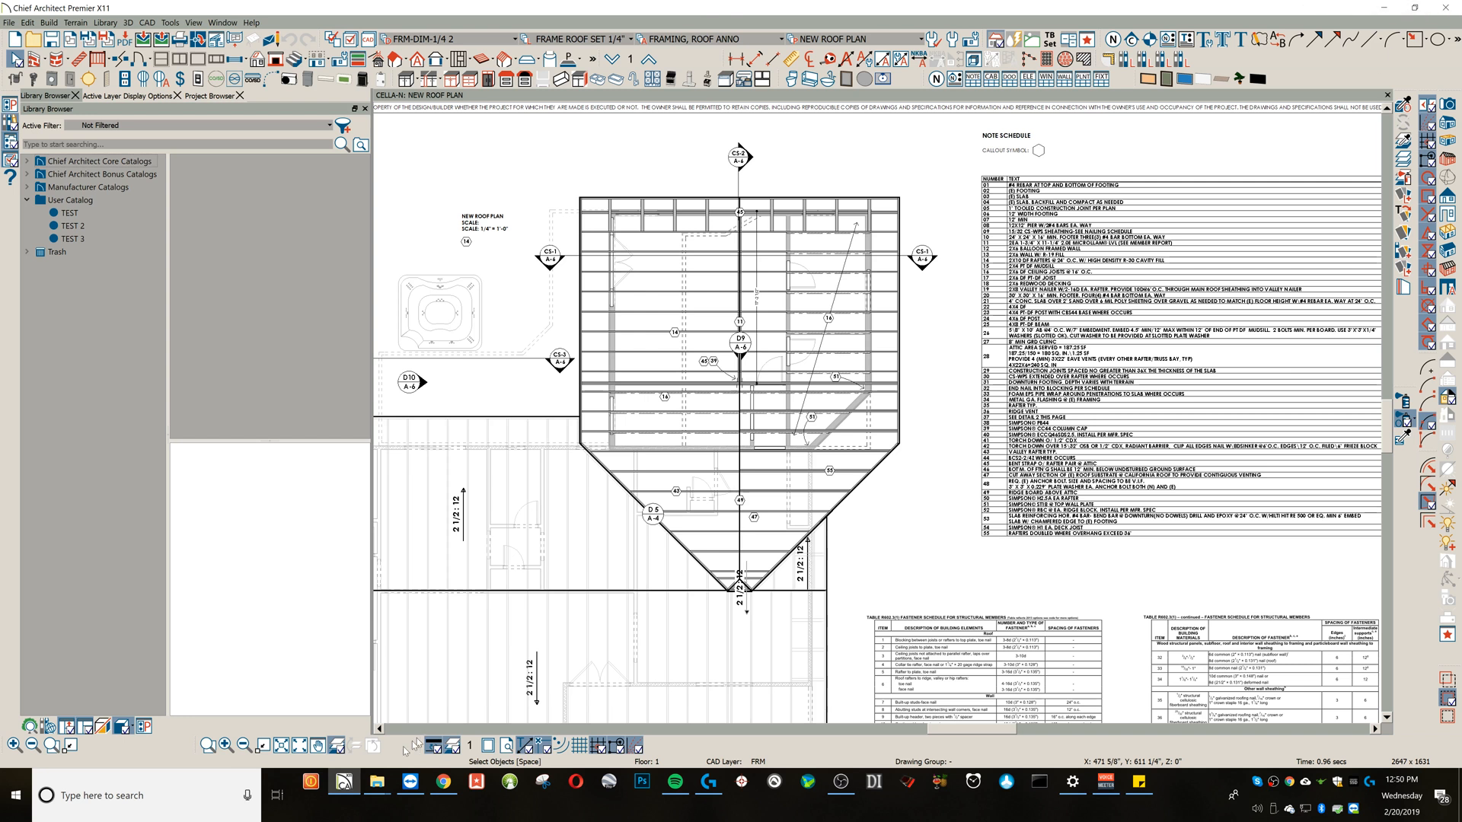
click(377, 791)
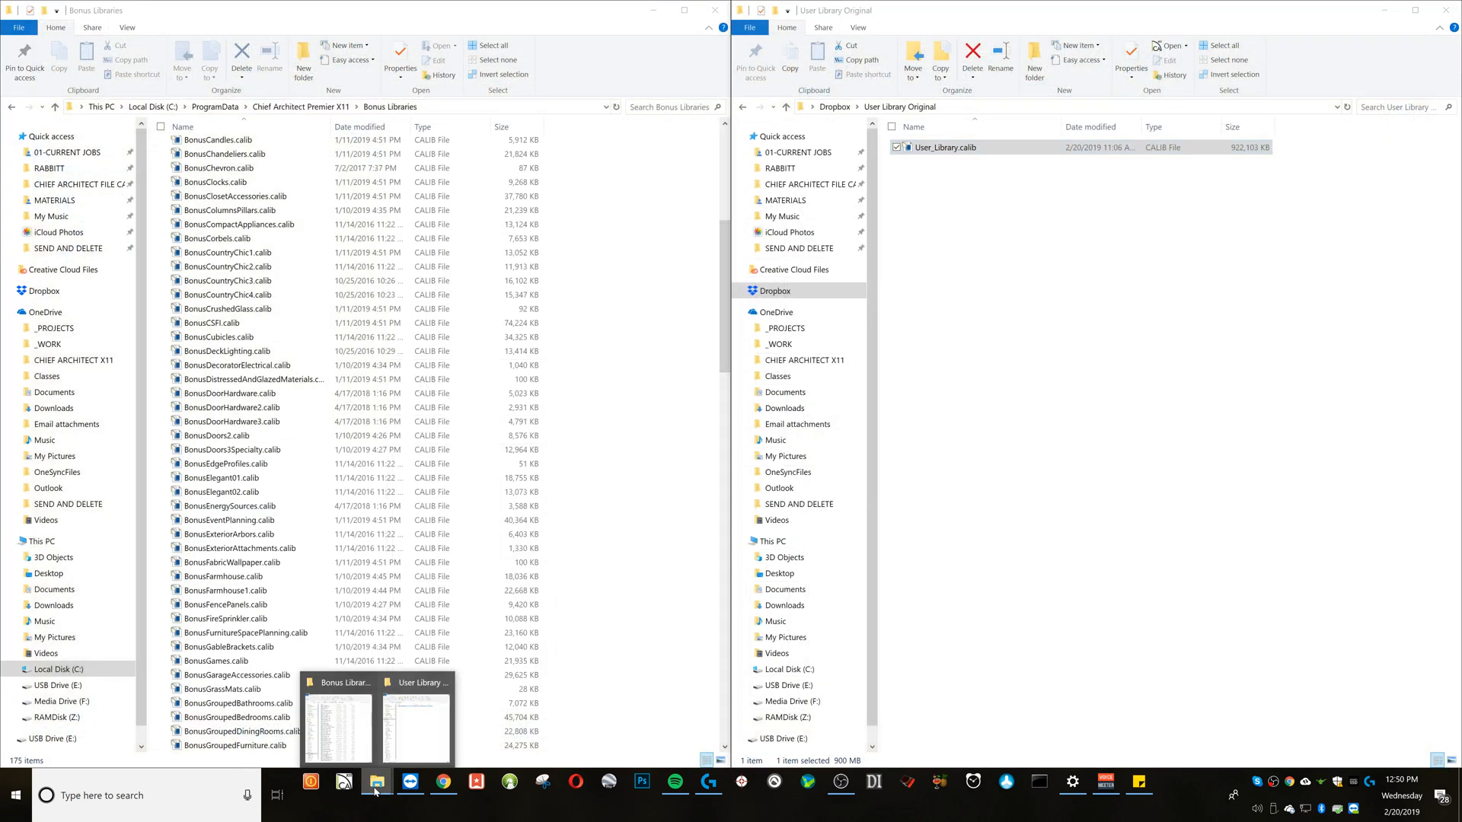
click(301, 106)
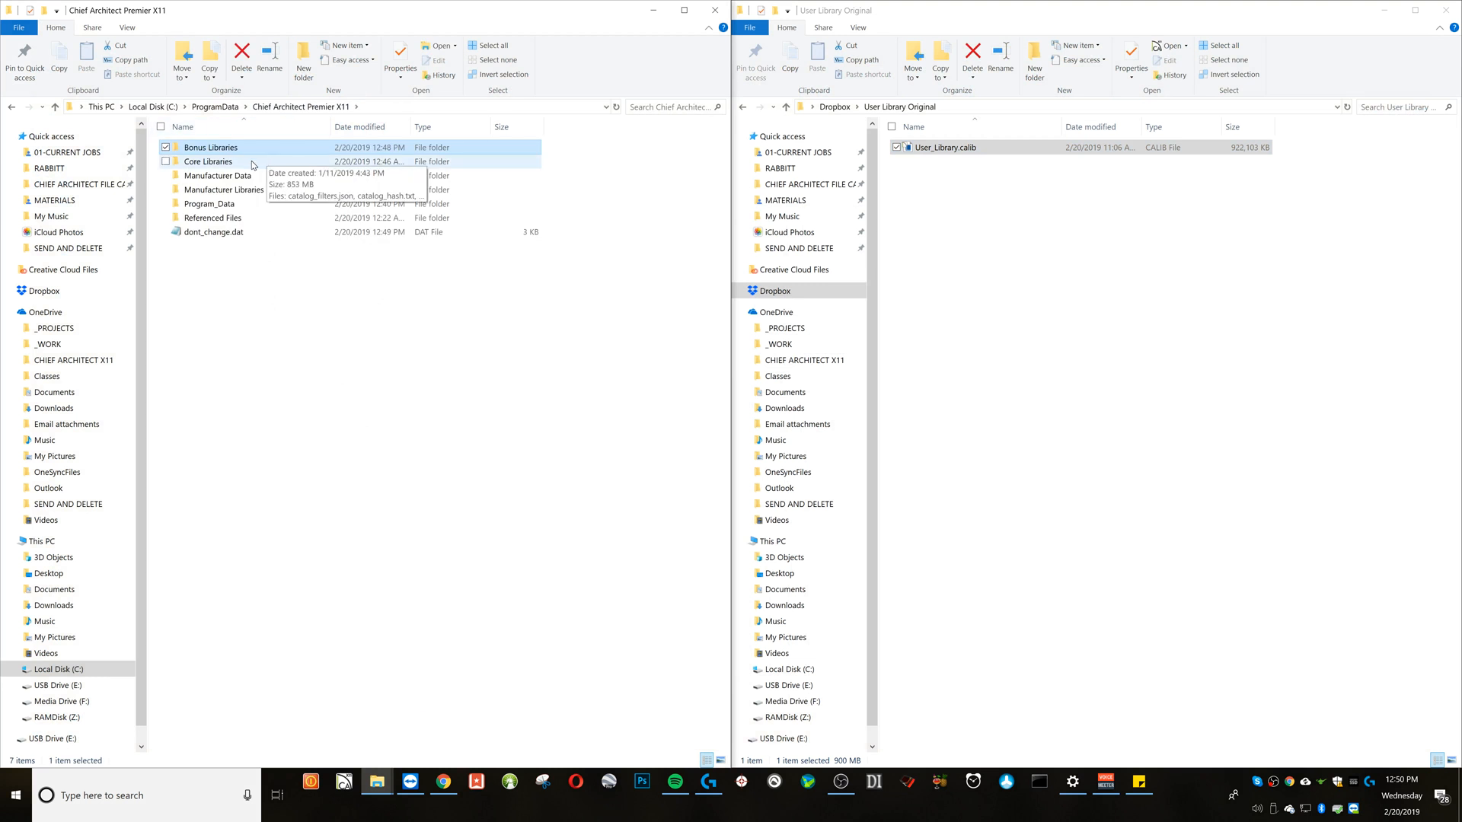
double_click(253, 166)
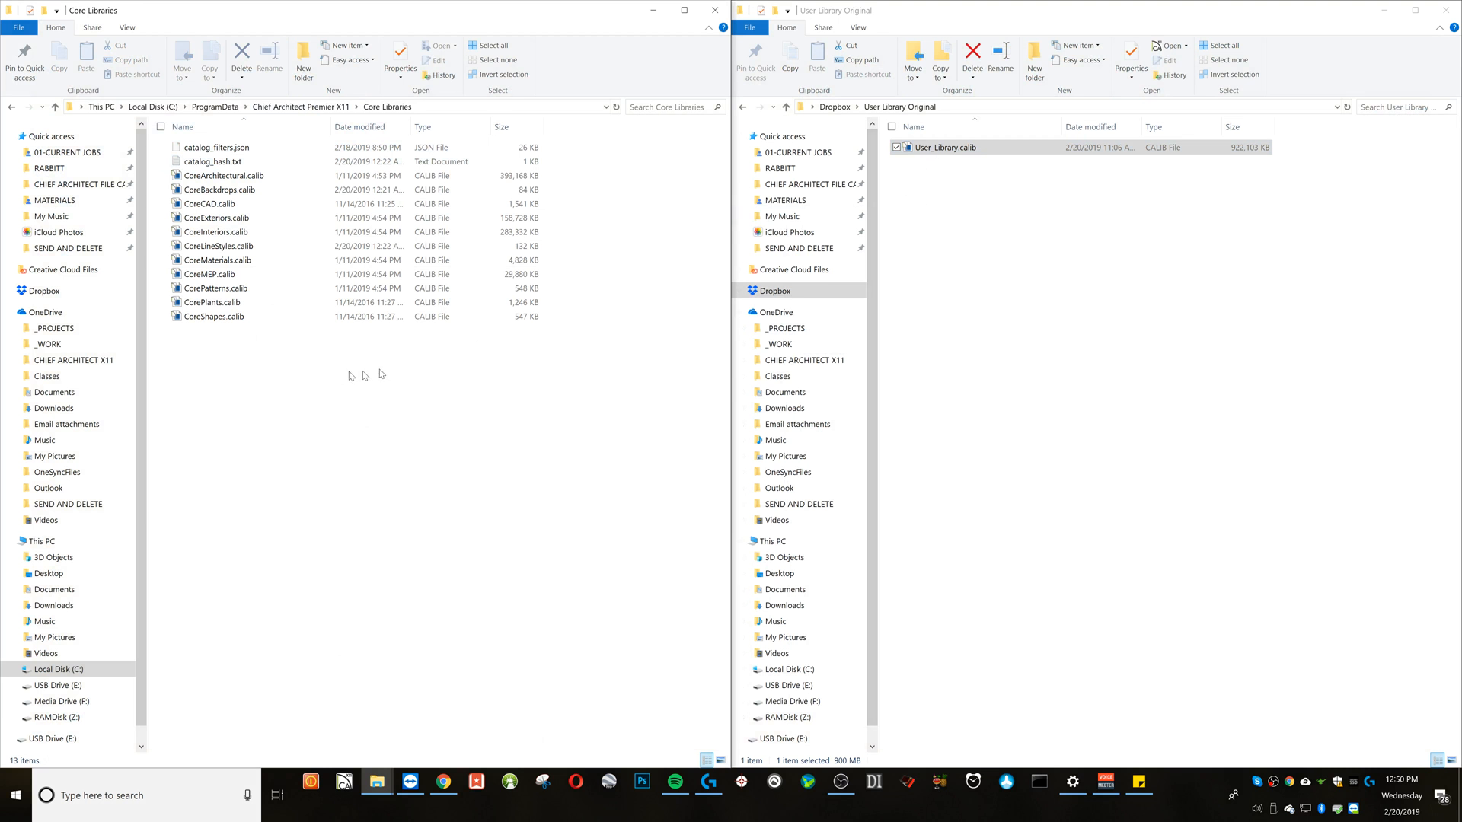
right_click(179, 373)
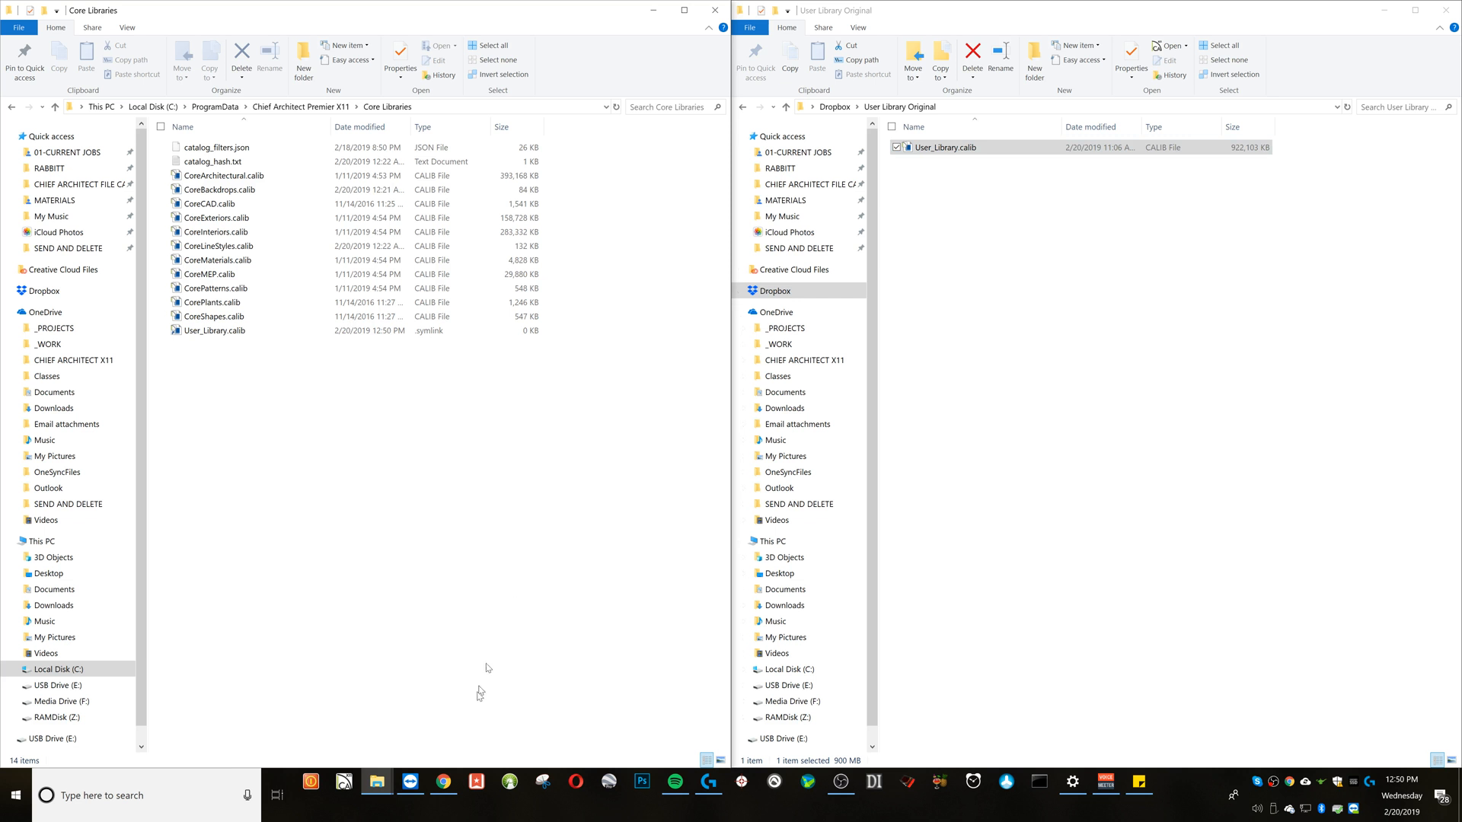
click(343, 782)
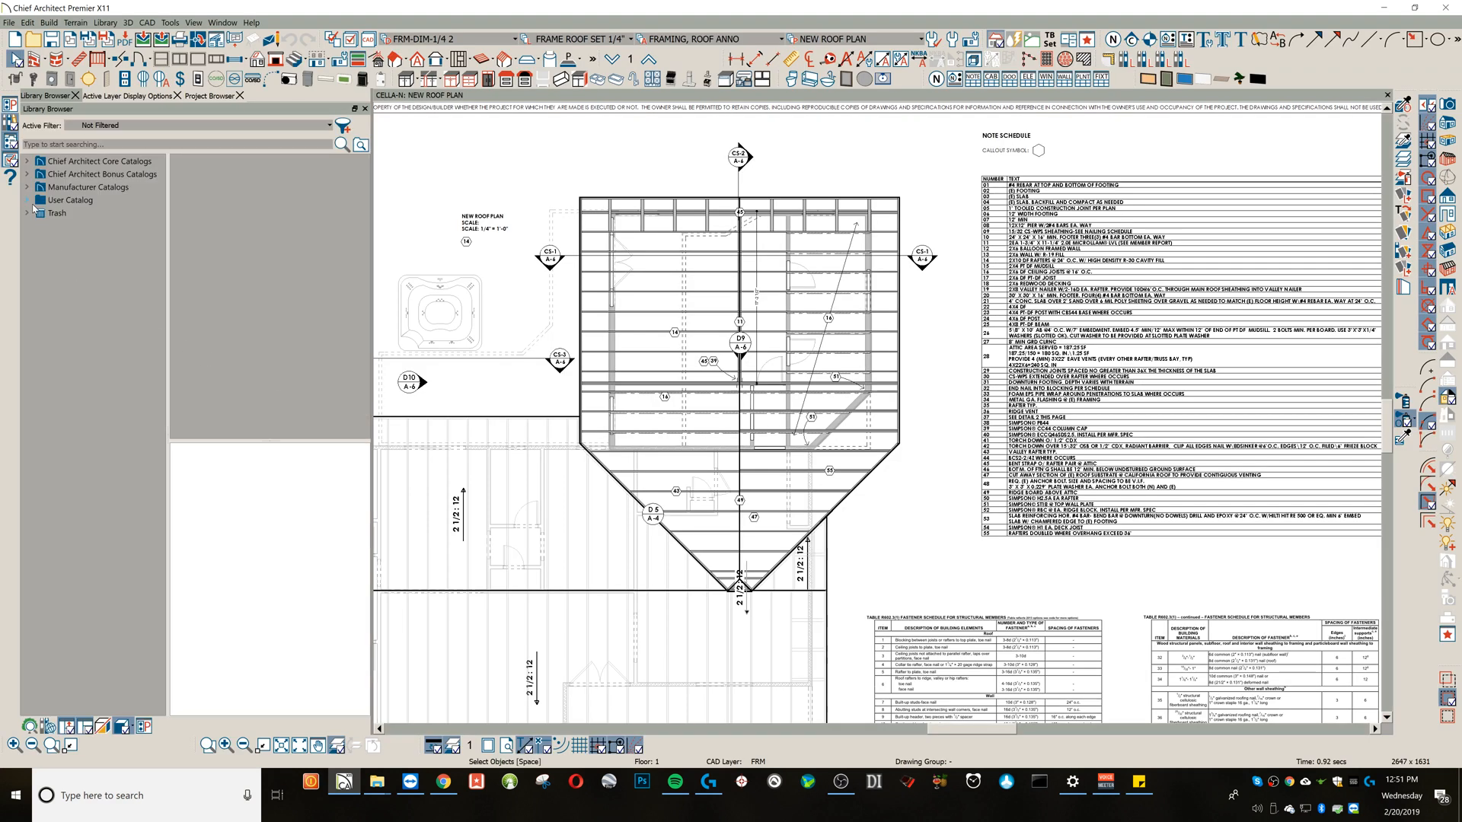
click(31, 200)
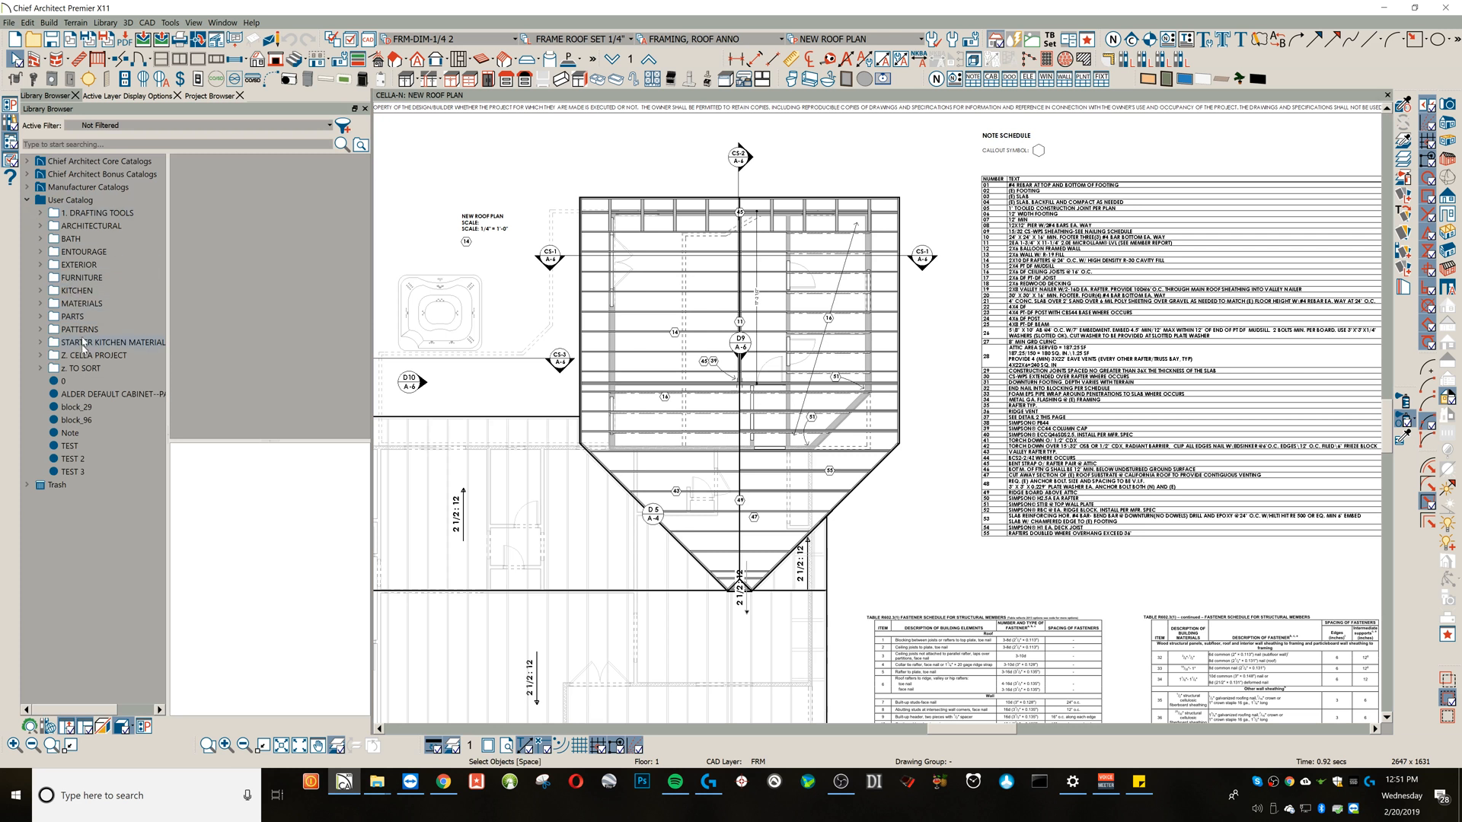
Look inside 1. DRAFTING TOOLS and preview the TEST, TEST 2 and TEST 3 items.
click(43, 217)
click(82, 446)
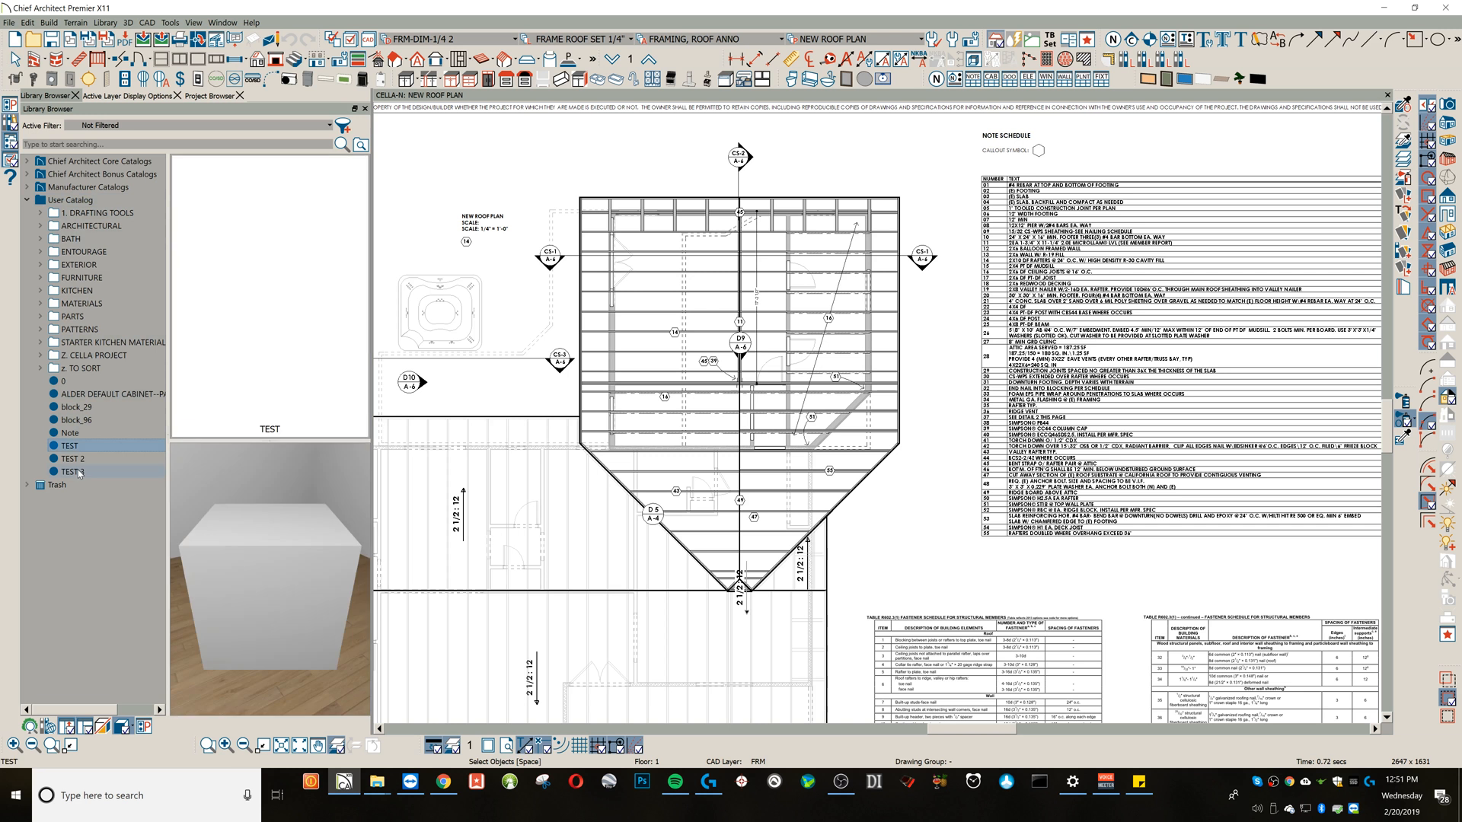
click(73, 459)
click(74, 472)
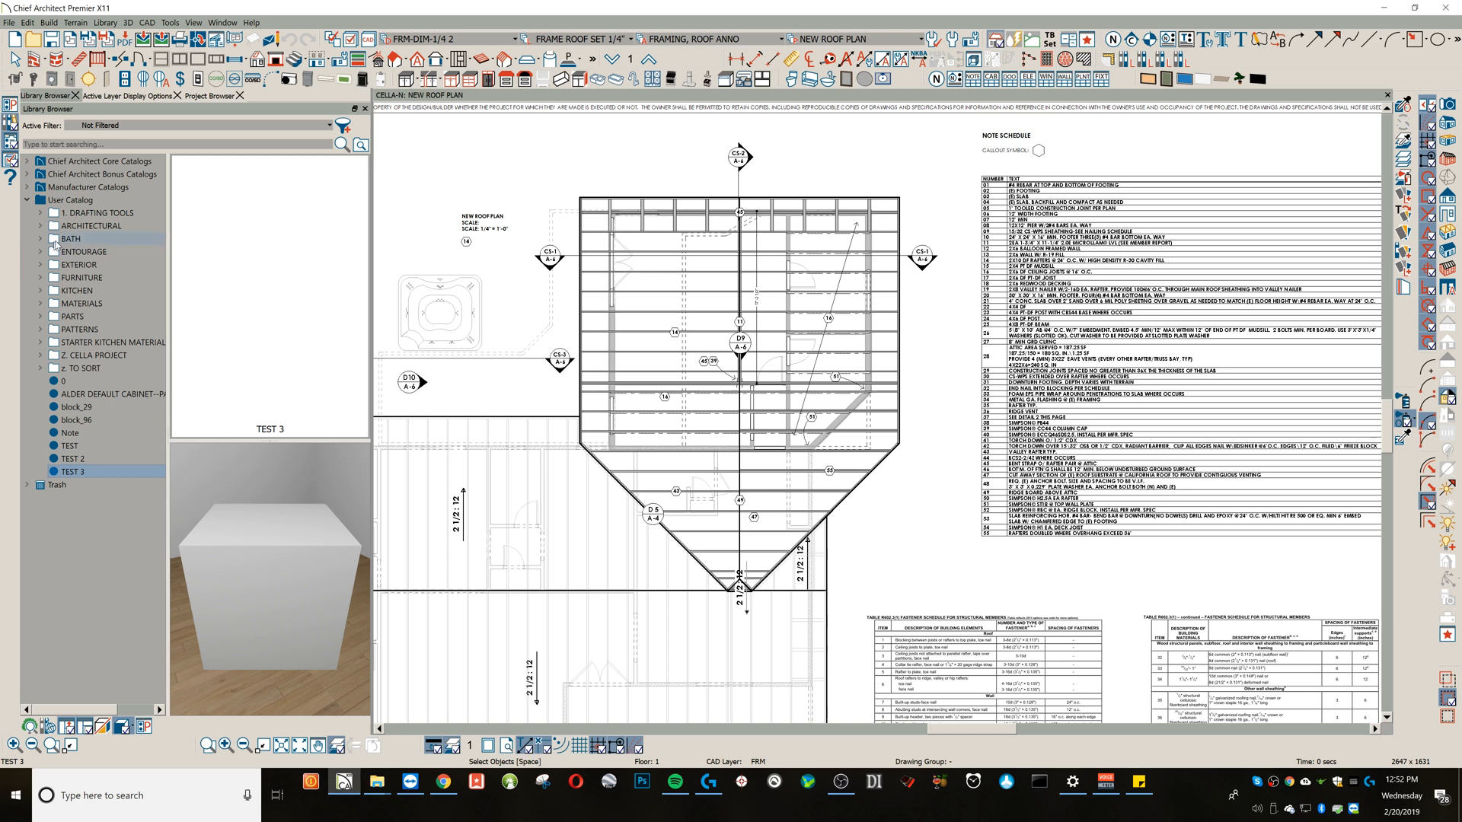
Preview the contents of the 1. DRAFTING TOOLS and ARCHITECTURAL folders.
click(66, 215)
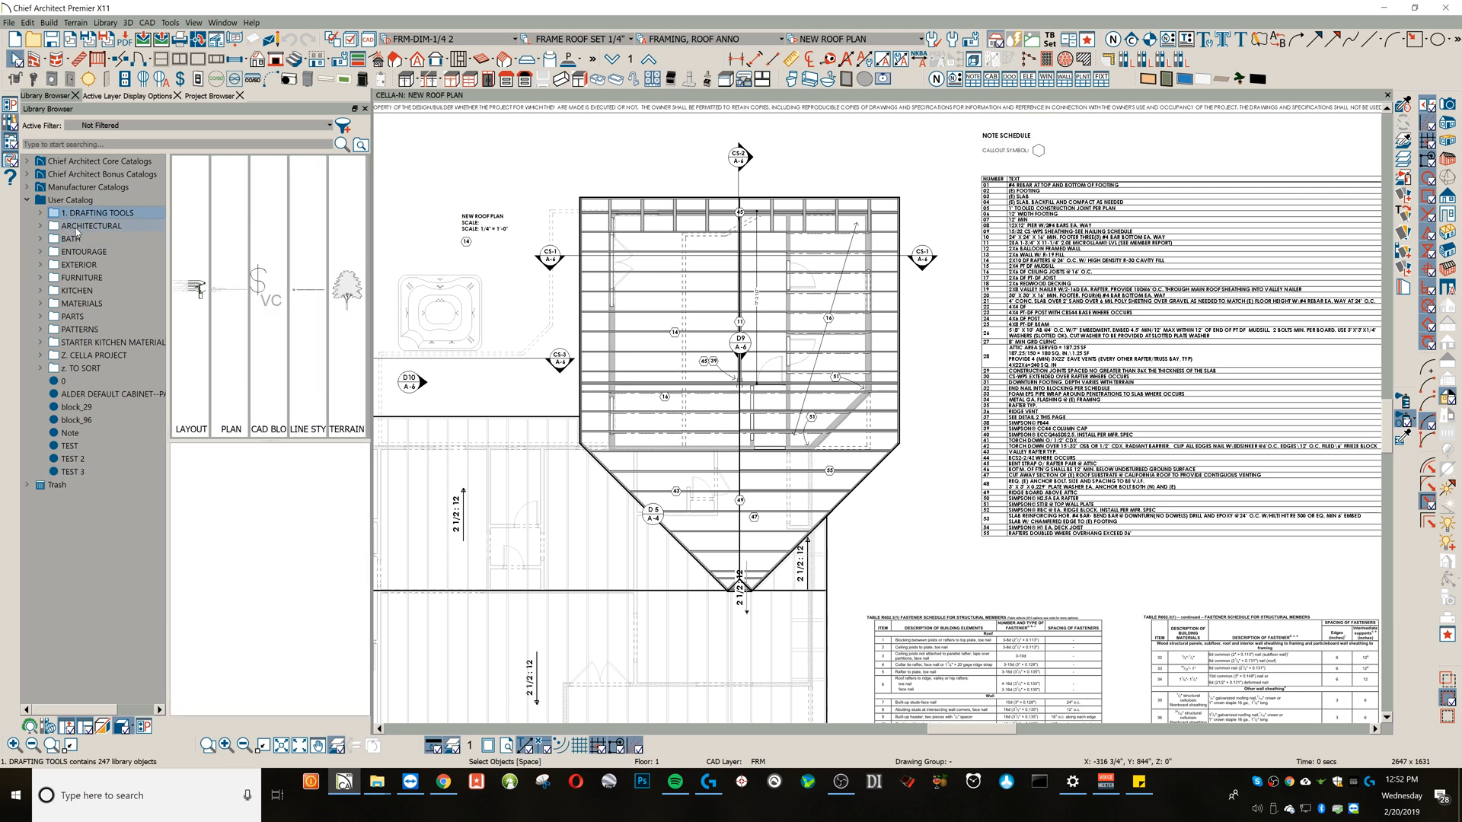
click(77, 227)
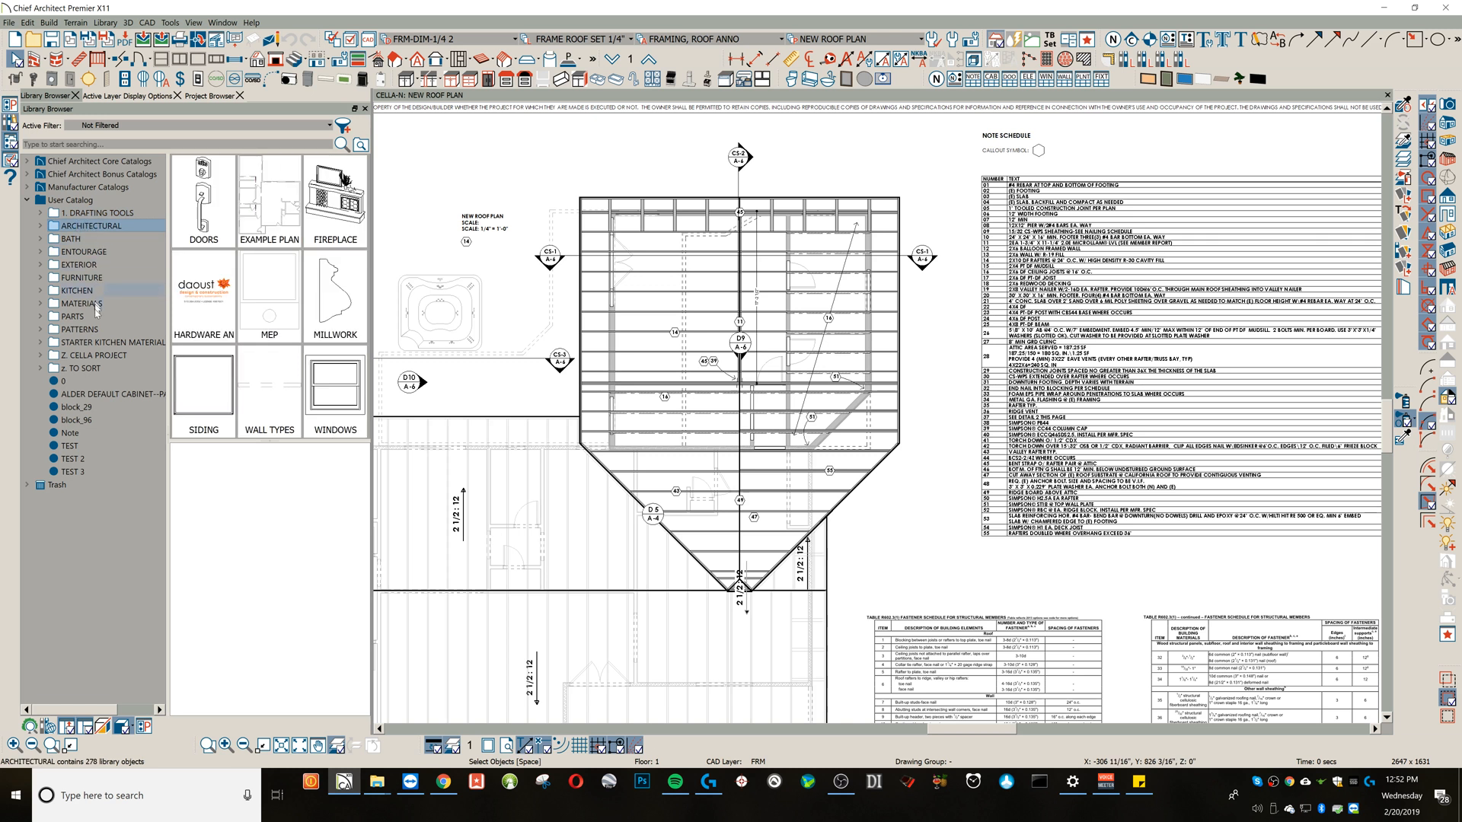